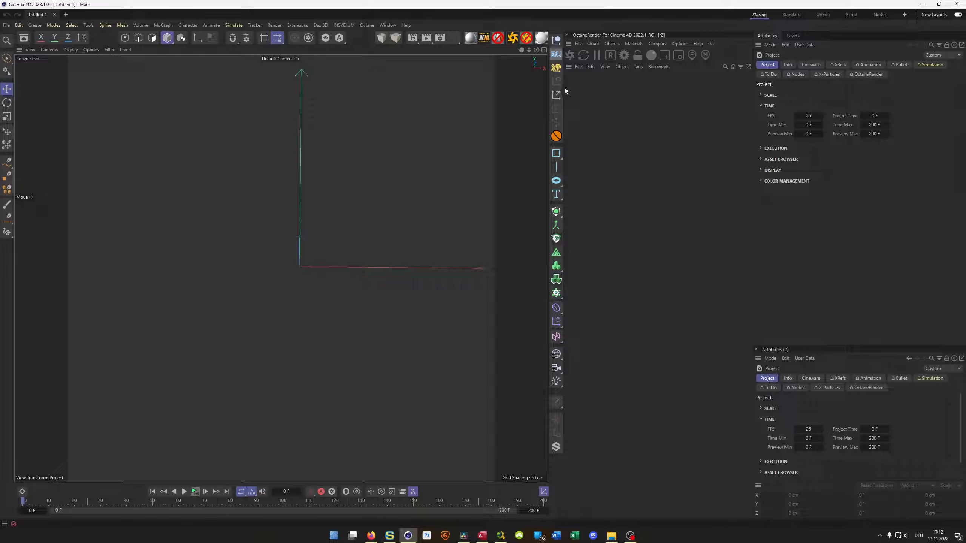
# Step: Add a circle spline lying in the XZ plane with a radius of 50 cm
pyautogui.click(557, 153)
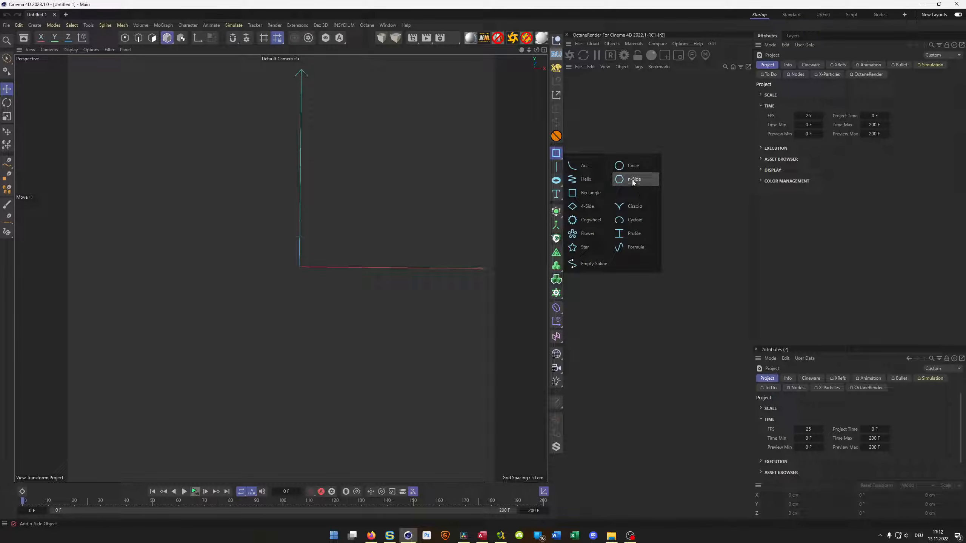
pyautogui.click(632, 165)
pyautogui.click(943, 131)
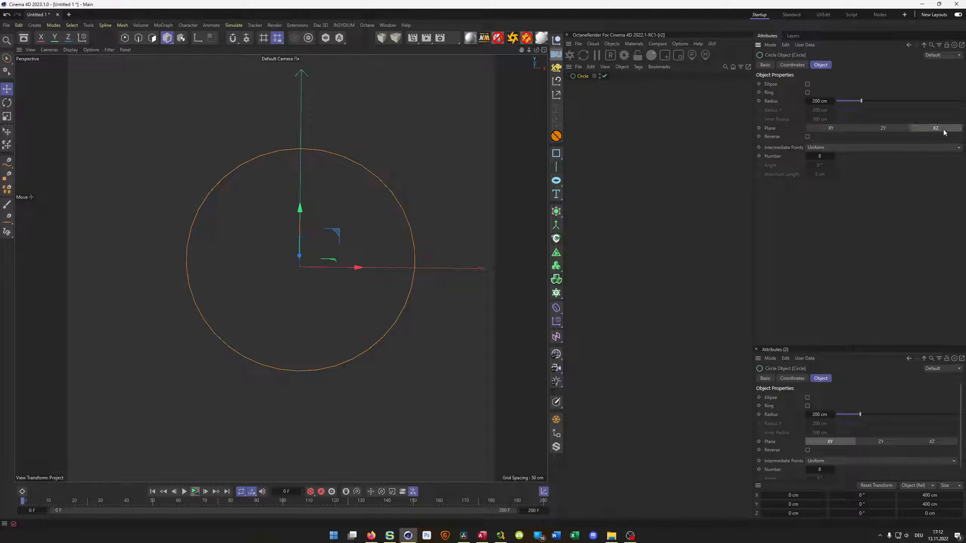
pyautogui.click(819, 101)
pyautogui.write('50')
pyautogui.press('Return')
pyautogui.scroll(5, 306, 258)
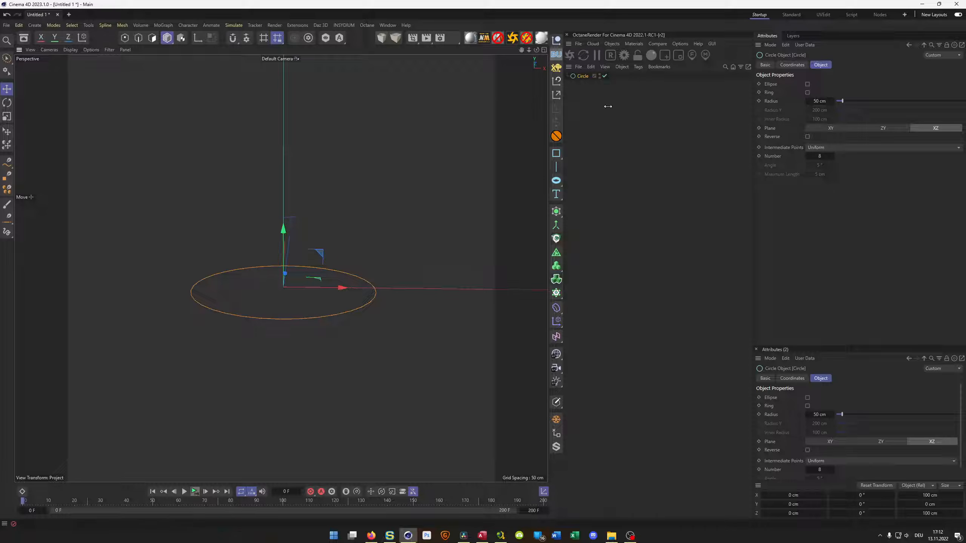
# Step: Apply a Pyro simulation tag to the circle spline
pyautogui.rightClick(582, 76)
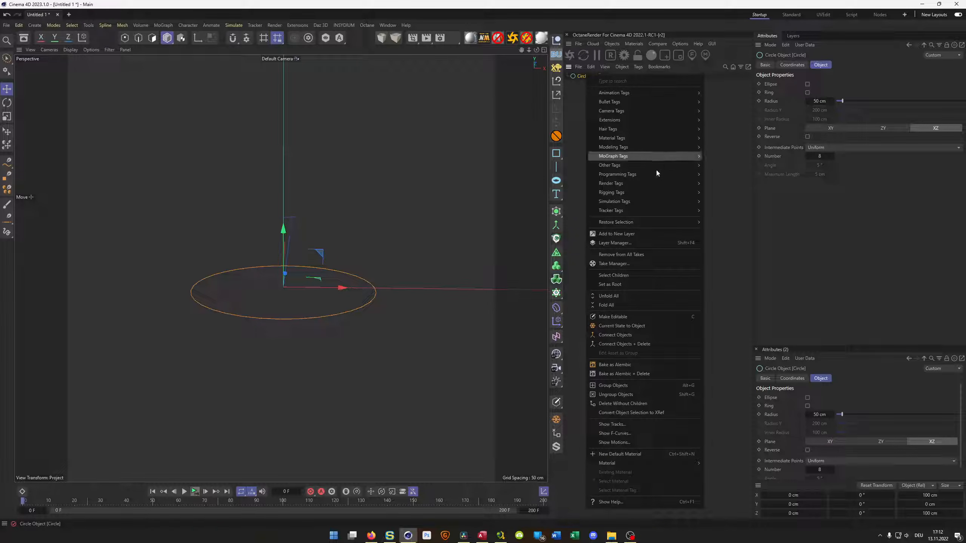
pyautogui.moveTo(647, 200)
pyautogui.click(719, 278)
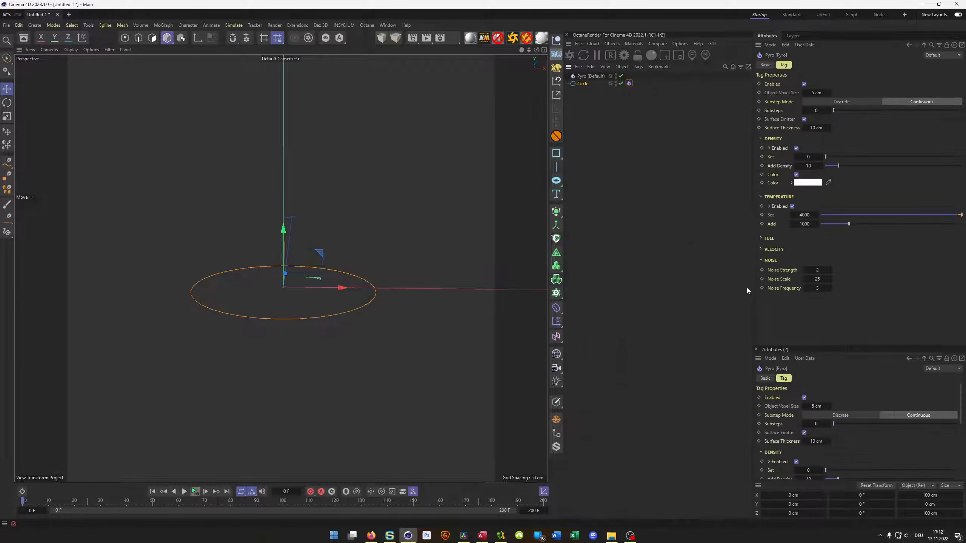
# Step: Play the default pyro simulation from the start twice and examine how the fire rises from the circle
pyautogui.click(195, 492)
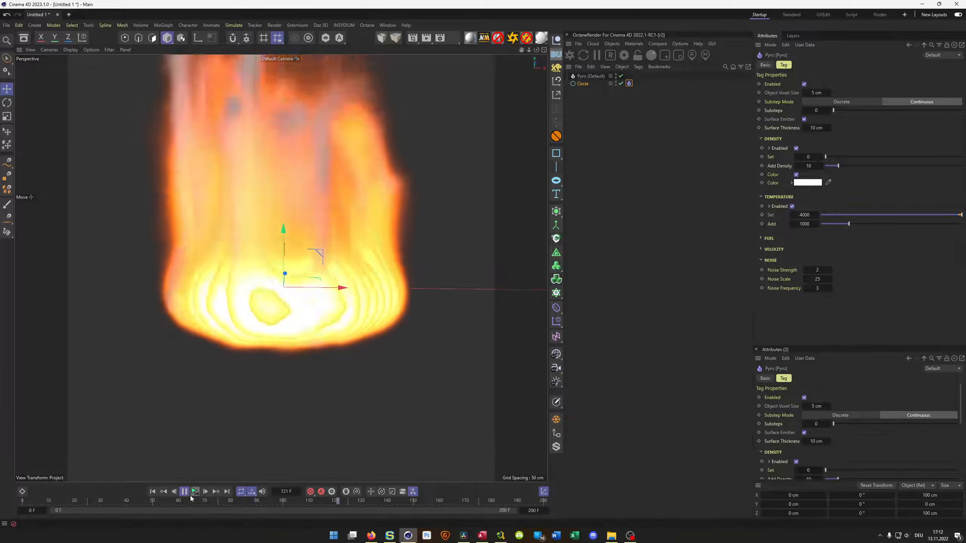
pyautogui.click(195, 492)
pyautogui.keyDown('alt'); pyautogui.moveTo(283, 309); pyautogui.dragTo(284, 330, button='middle'); pyautogui.keyUp('alt')
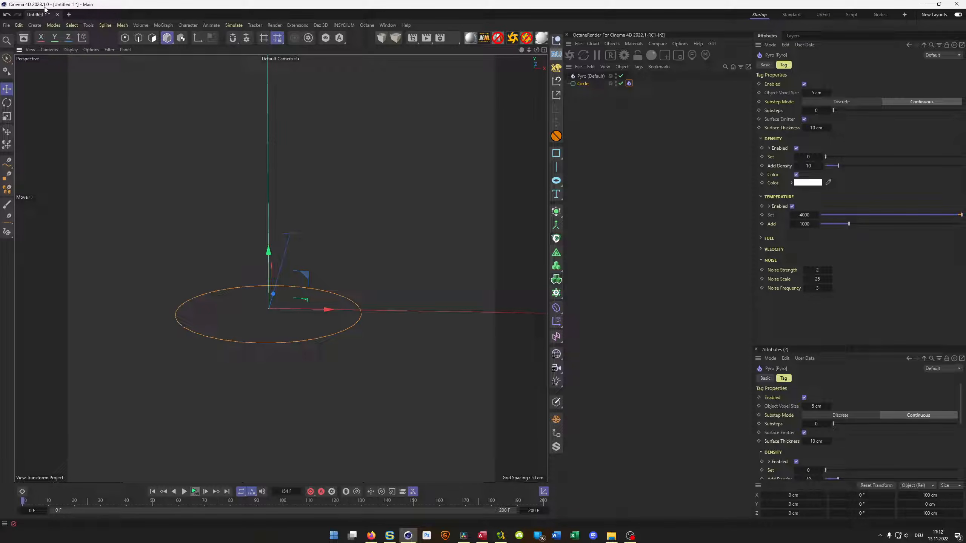
pyautogui.keyDown('alt'); pyautogui.moveTo(256, 338); pyautogui.dragTo(269, 345, button='middle'); pyautogui.keyUp('alt')
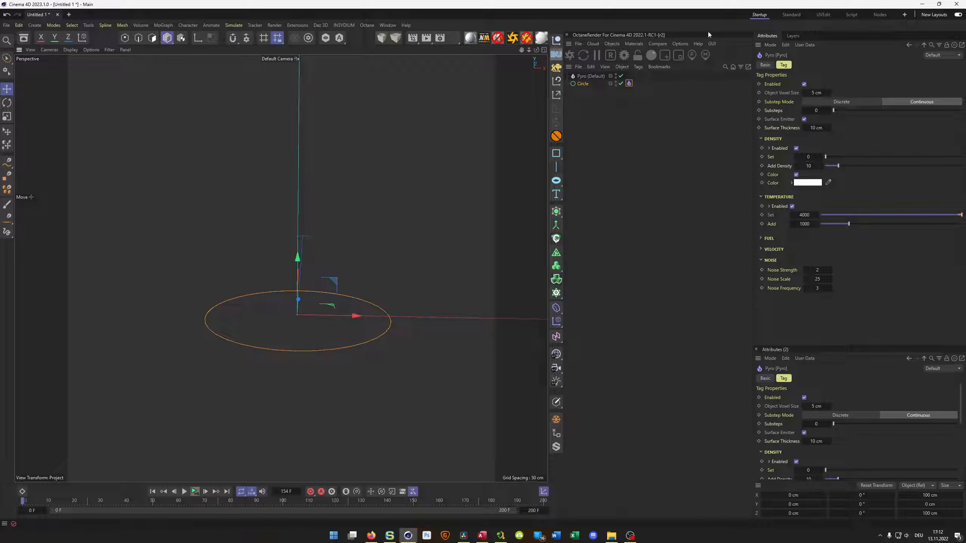
pyautogui.click(194, 493)
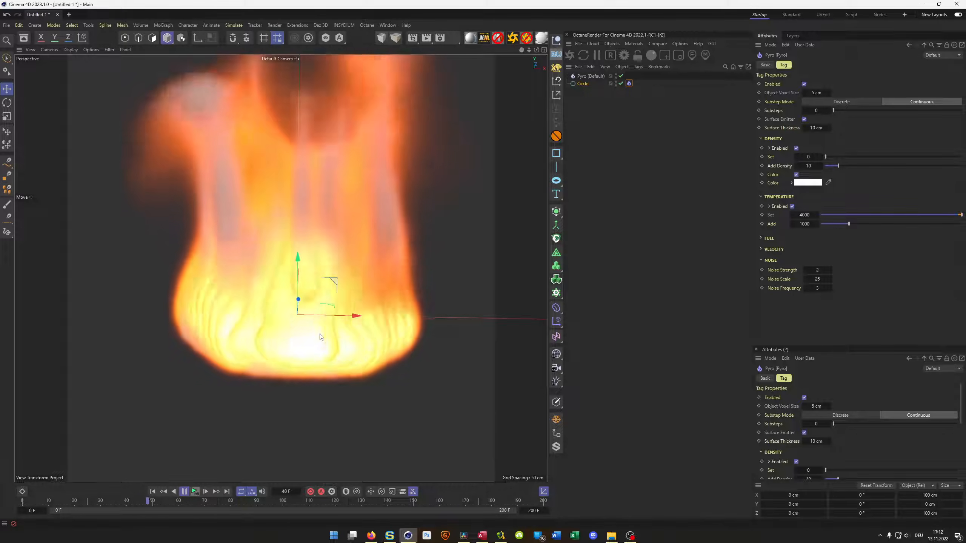
pyautogui.click(185, 492)
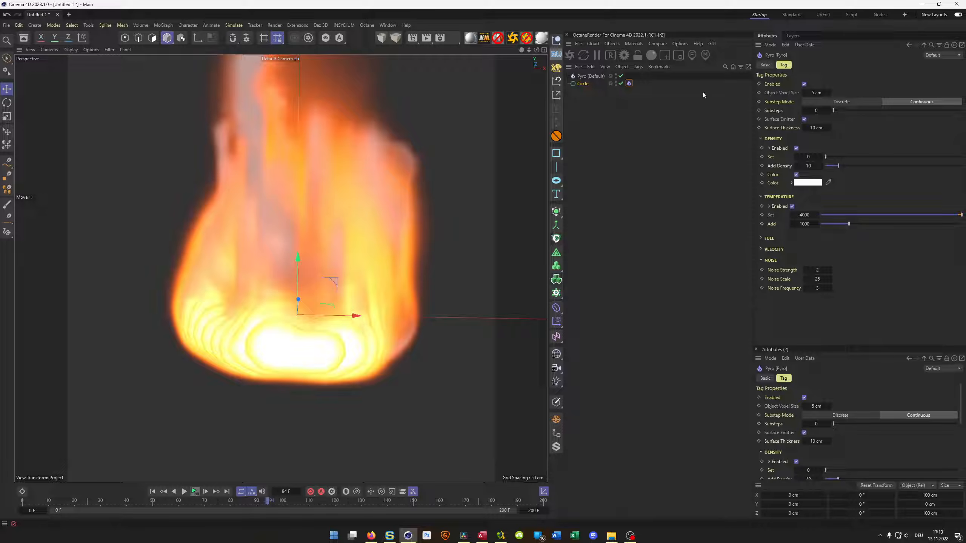
# Step: Set the Pyro object's voxel size to 3 cm and play the simulation to preview the finer fire
pyautogui.click(590, 76)
pyautogui.click(863, 65)
pyautogui.click(831, 84)
pyautogui.write('3')
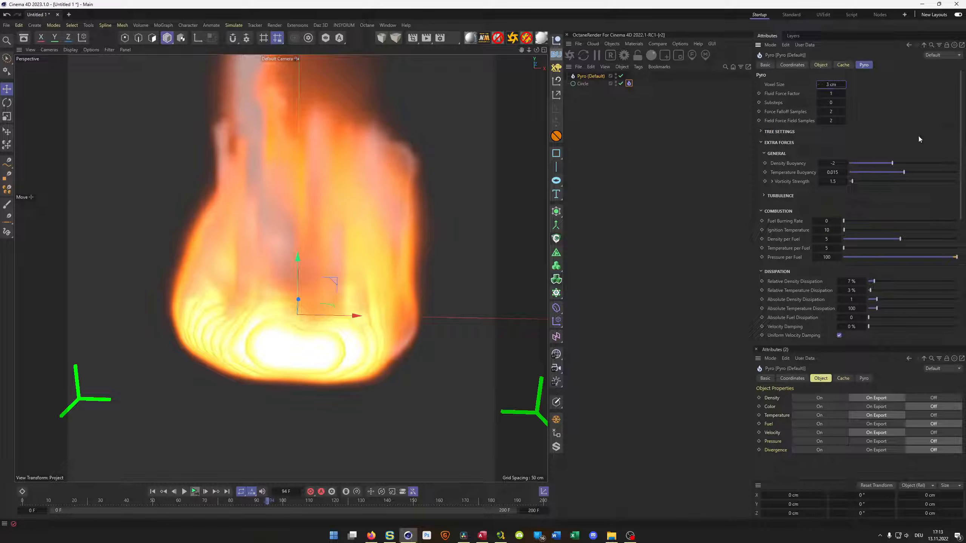
pyautogui.click(195, 492)
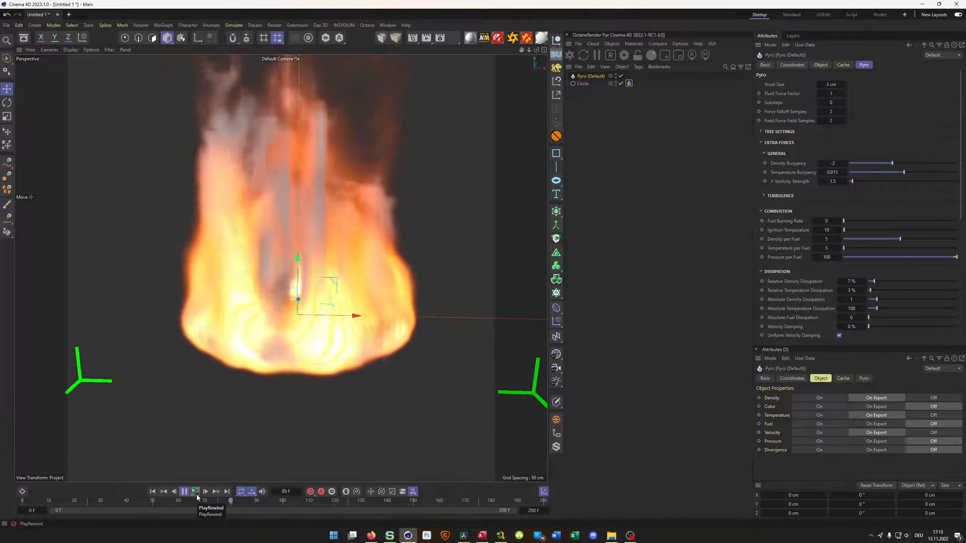
pyautogui.click(195, 493)
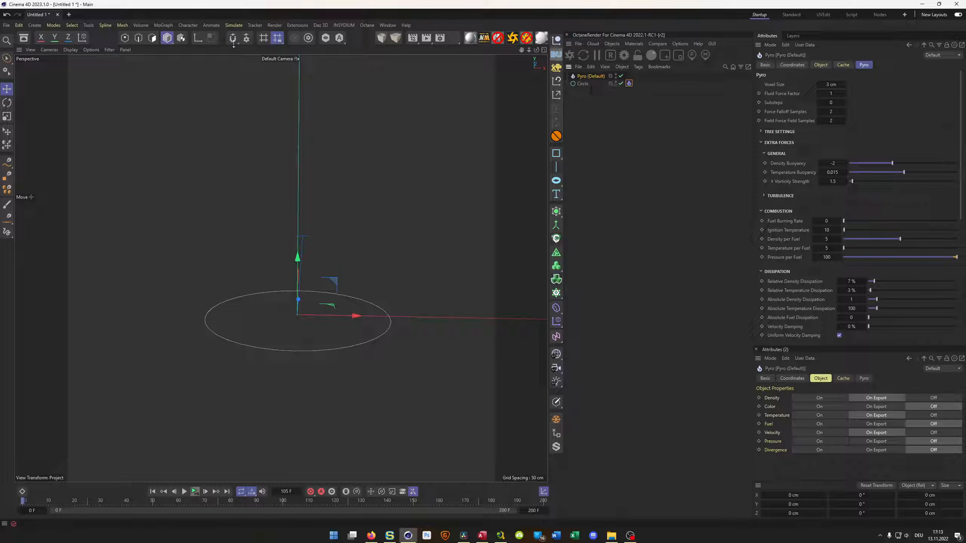
# Step: Add a Rotation force with its pitch (R.P) set to 90° and play the simulation to preview it
pyautogui.click(234, 26)
pyautogui.moveTo(245, 42)
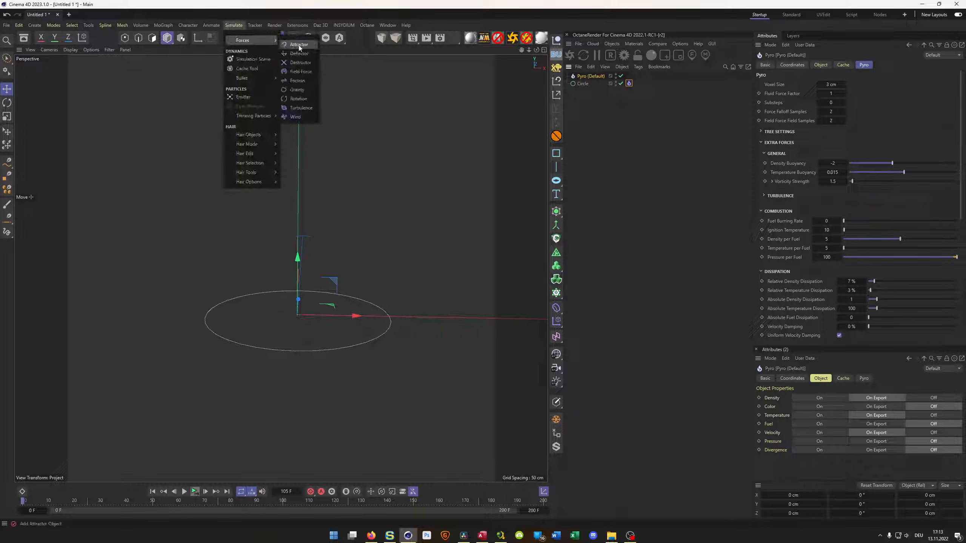
pyautogui.click(299, 98)
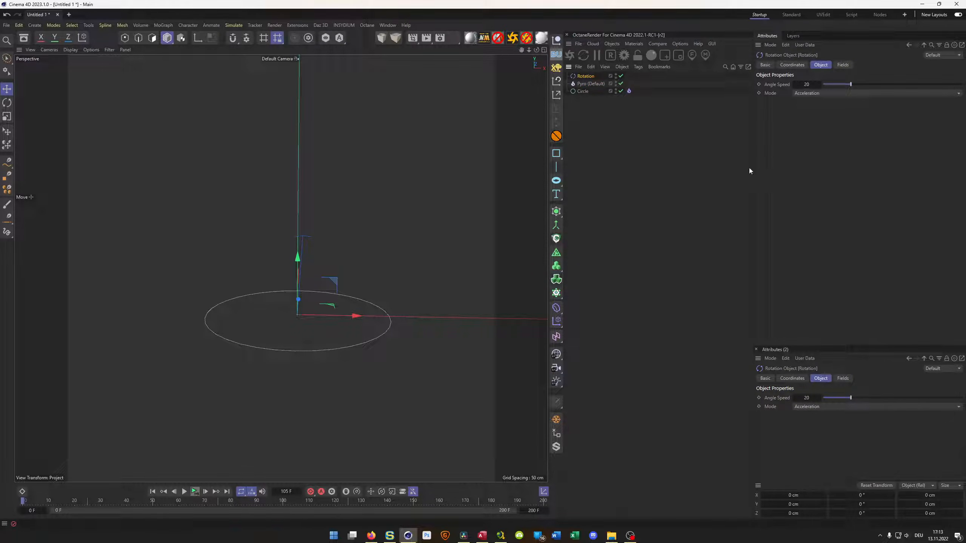
pyautogui.click(795, 65)
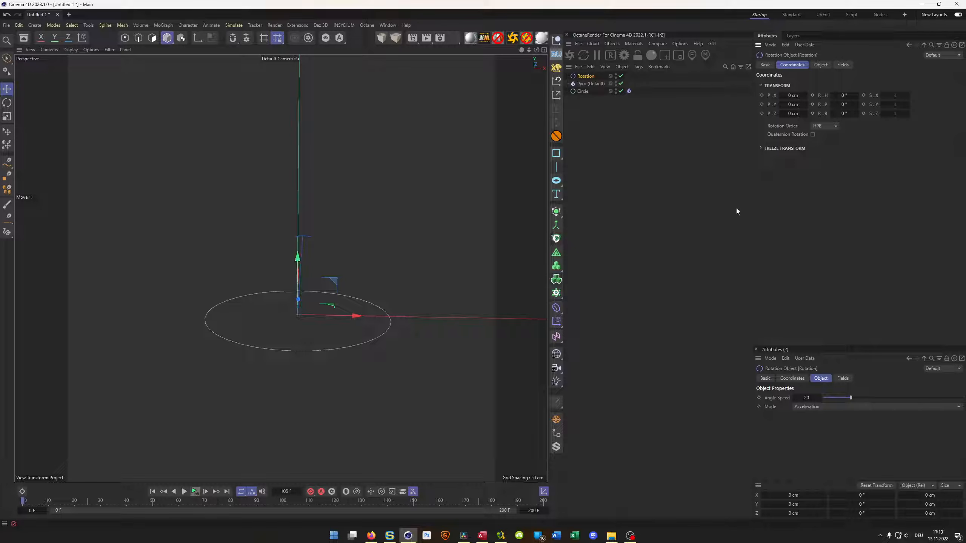
pyautogui.click(844, 104)
pyautogui.write('90')
pyautogui.press('Return')
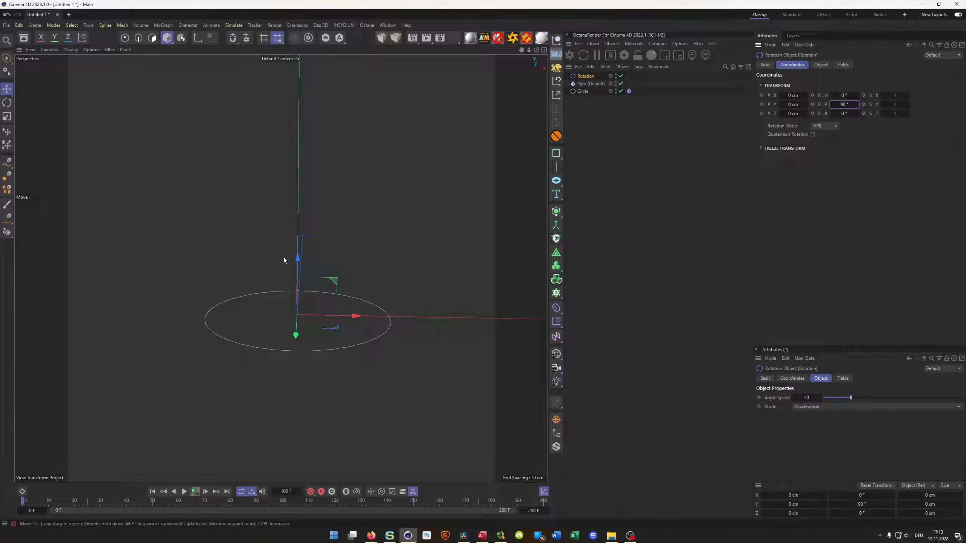
pyautogui.click(195, 491)
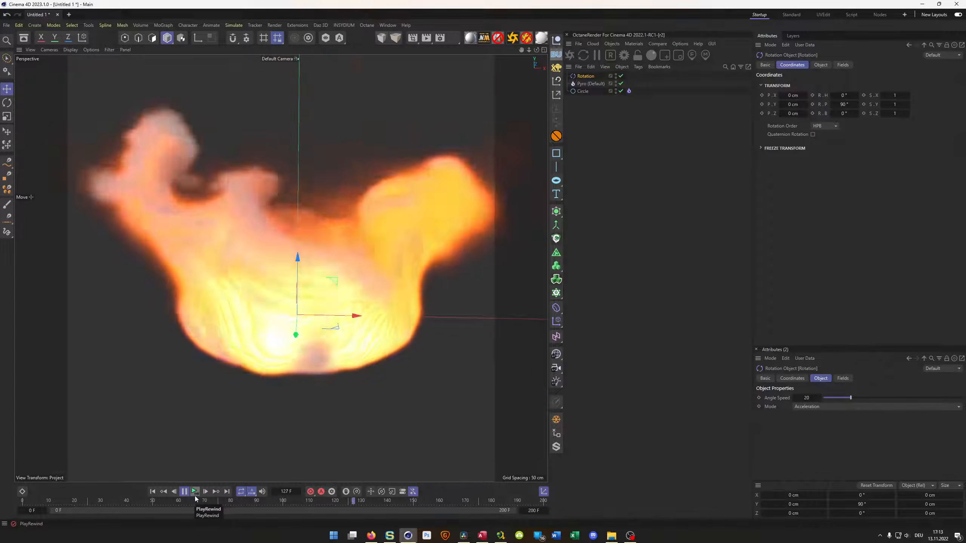
pyautogui.click(186, 494)
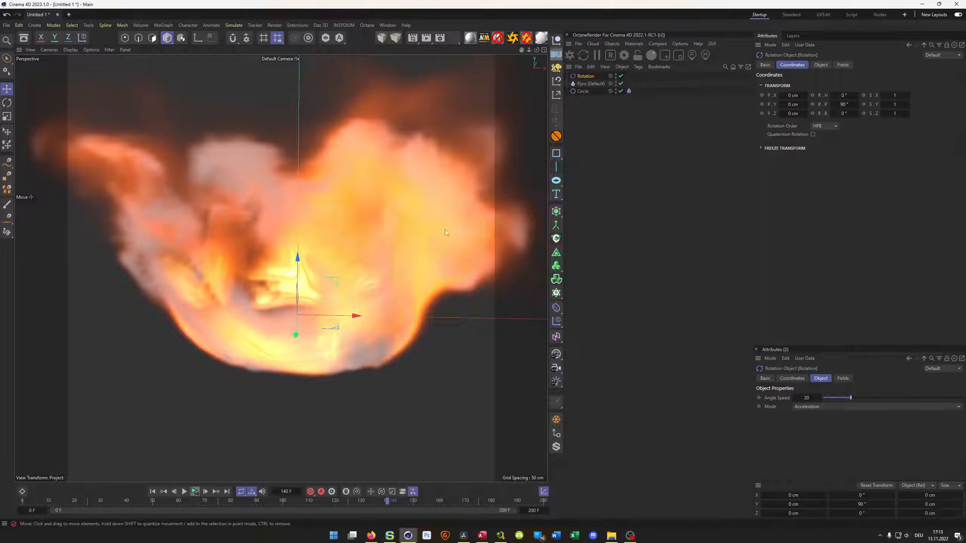
# Step: Set the Density Set value of the circle's Pyro tag to 10 and play the simulation to preview it
pyautogui.click(630, 91)
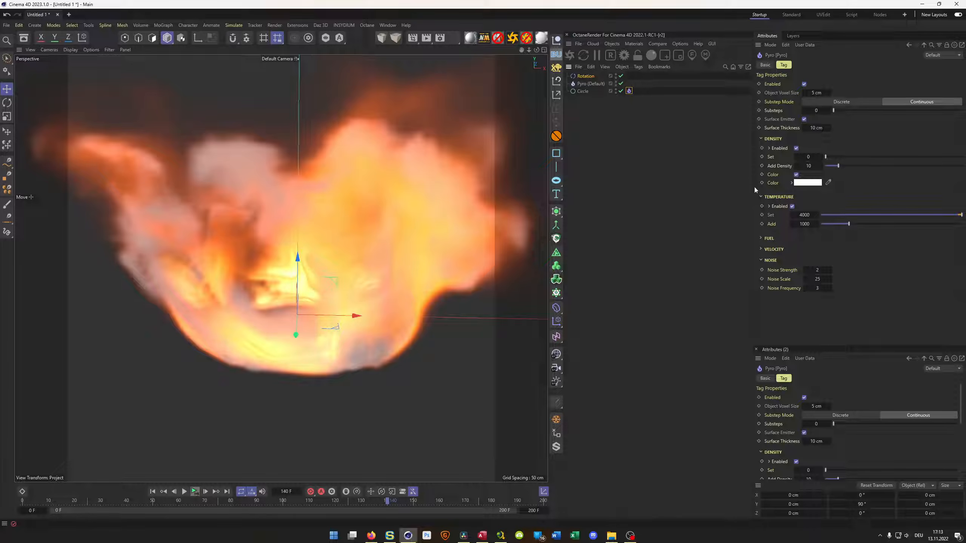
pyautogui.click(810, 156)
pyautogui.write('10')
pyautogui.press('Return')
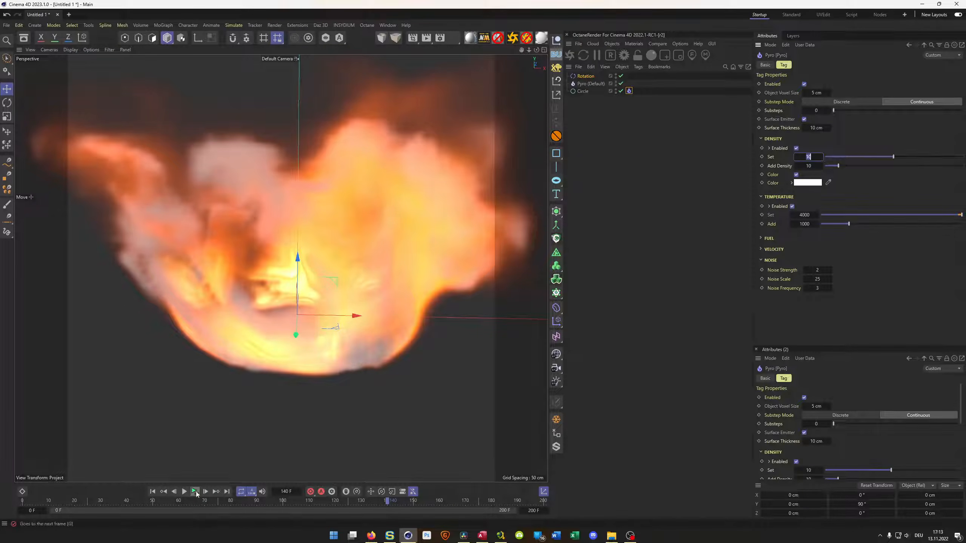
pyautogui.click(197, 493)
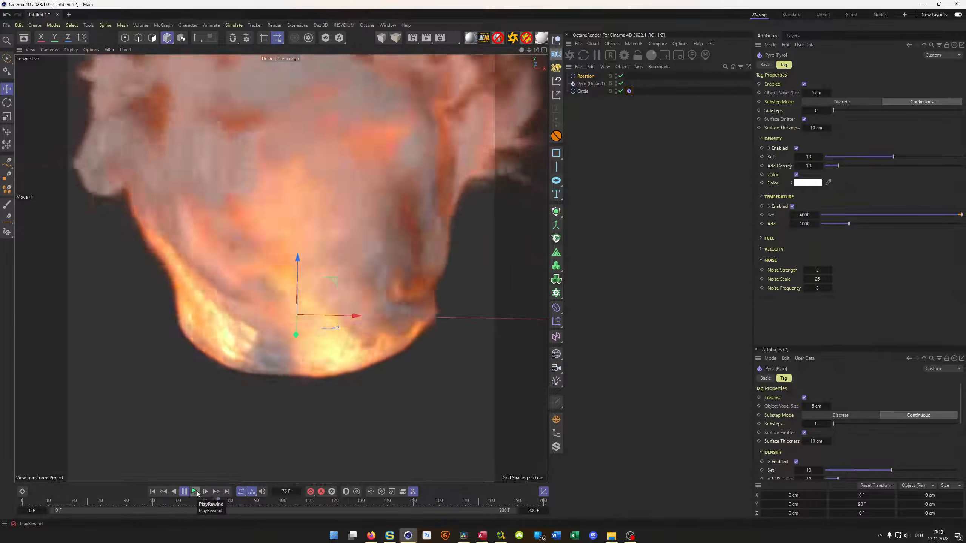
pyautogui.click(184, 492)
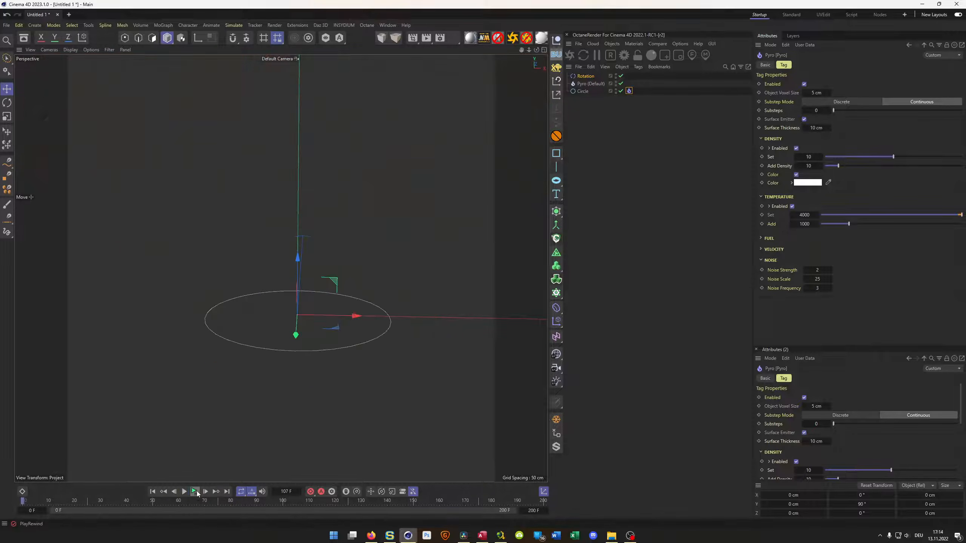
pyautogui.keyDown('alt'); pyautogui.moveTo(272, 355); pyautogui.dragTo(273, 375, button='middle'); pyautogui.keyUp('alt')
pyautogui.keyDown('alt'); pyautogui.moveTo(272, 374); pyautogui.dragTo(270, 380); pyautogui.keyUp('alt')
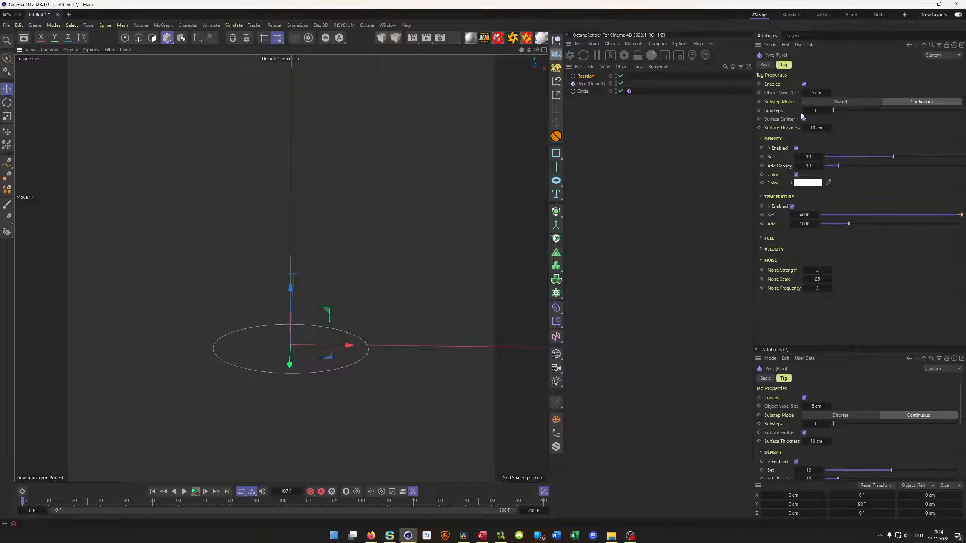
# Step: Set the pyro voxel size to 2 cm in the project's simulation settings and check it on the Pyro object
pyautogui.click(584, 85)
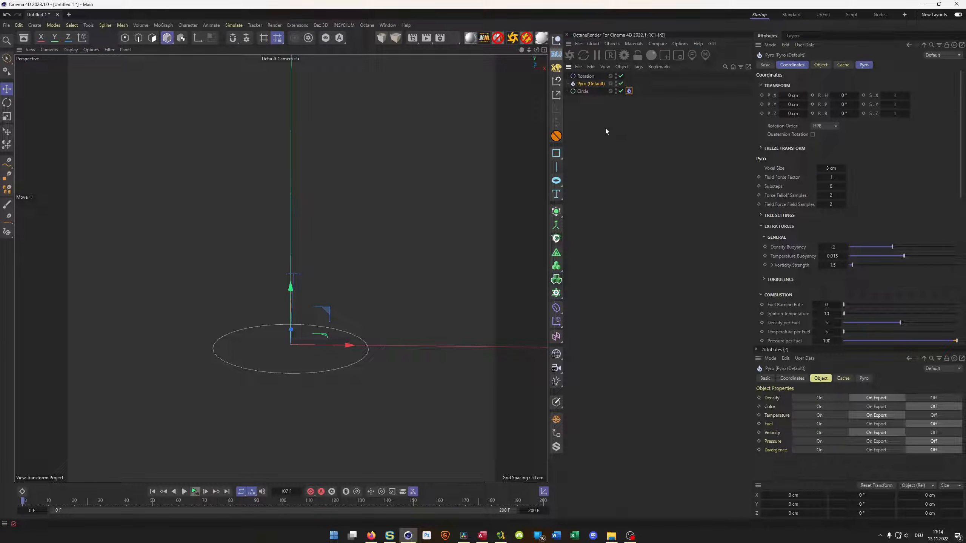
pyautogui.click(623, 173)
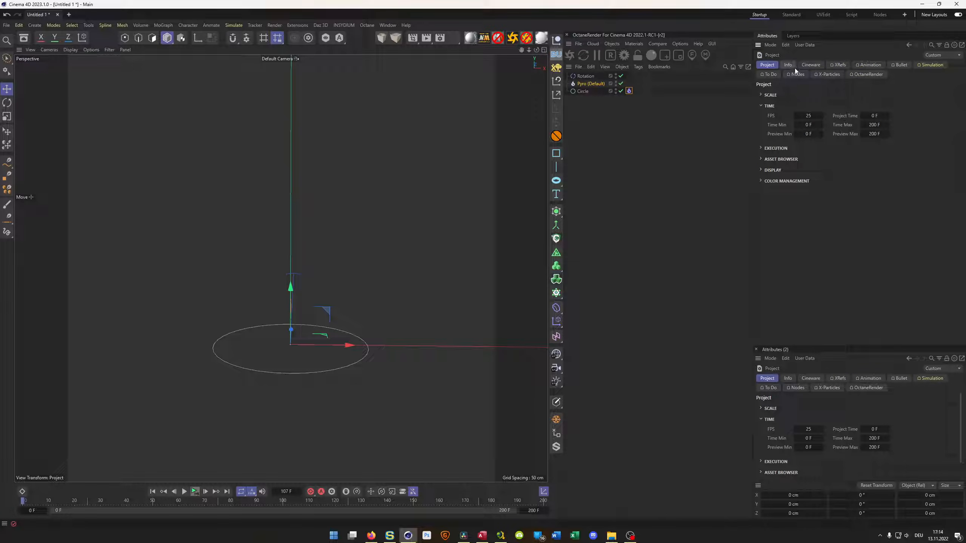
pyautogui.click(930, 65)
pyautogui.click(819, 95)
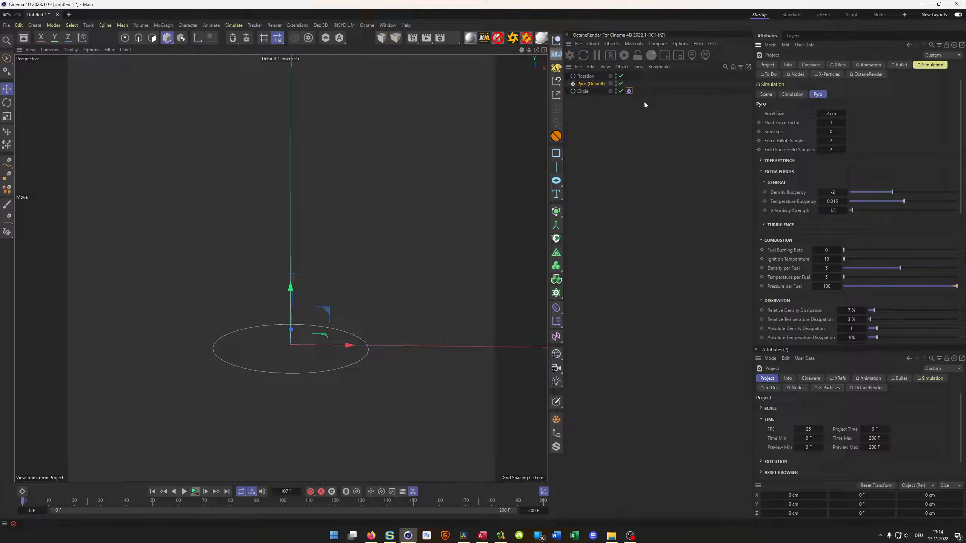
pyautogui.click(832, 114)
pyautogui.write('2')
pyautogui.press('Return')
pyautogui.click(592, 83)
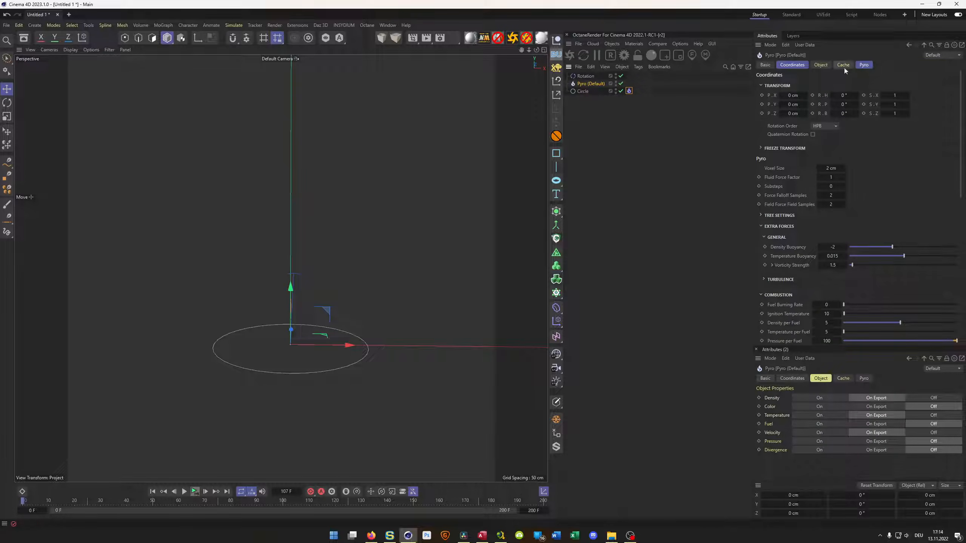
pyautogui.click(863, 65)
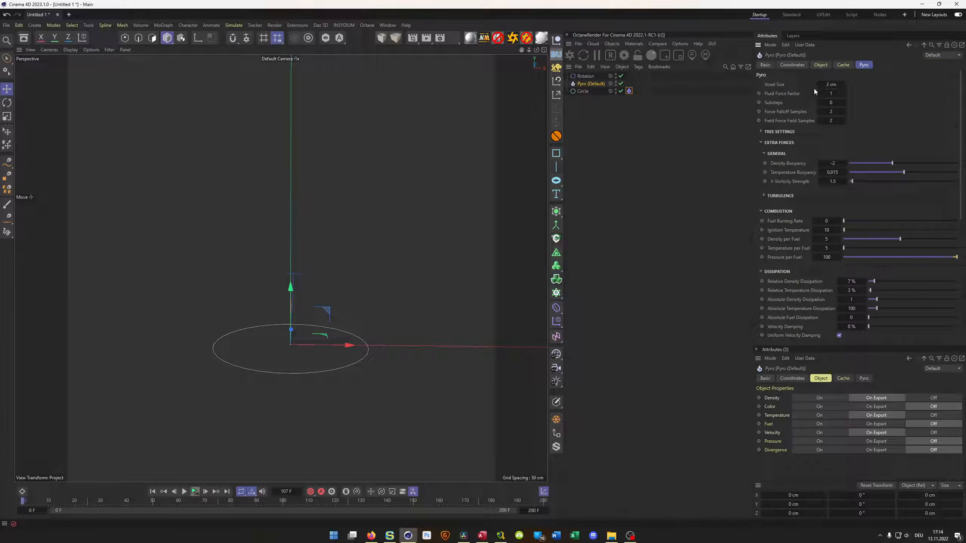
# Step: Play the simulation to about frame 100 and examine the swirling fire and smoke at the finer resolution
pyautogui.click(195, 492)
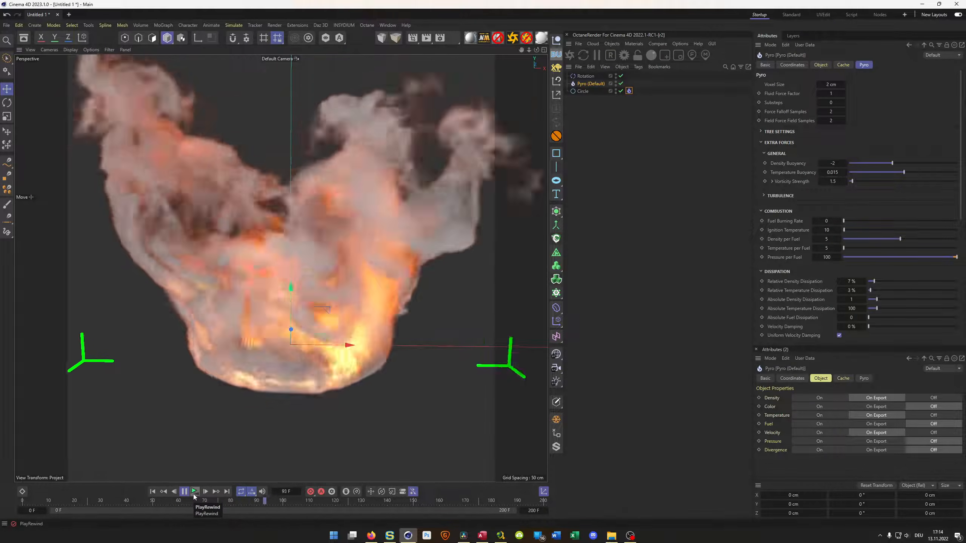
pyautogui.click(185, 493)
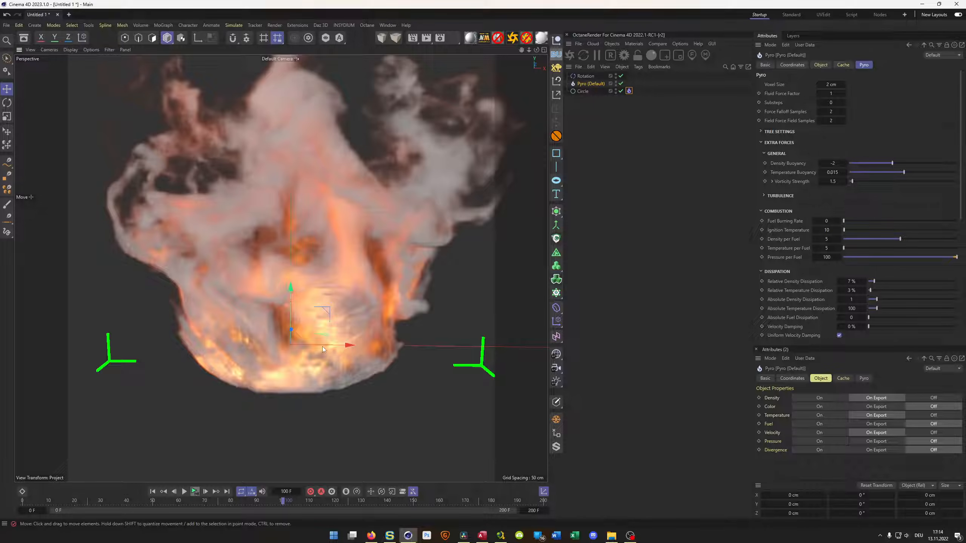
pyautogui.keyDown('alt'); pyautogui.moveTo(330, 328); pyautogui.dragTo(322, 374, button='middle'); pyautogui.keyUp('alt')
pyautogui.keyDown('alt'); pyautogui.moveTo(321, 374); pyautogui.dragTo(288, 380); pyautogui.keyUp('alt')
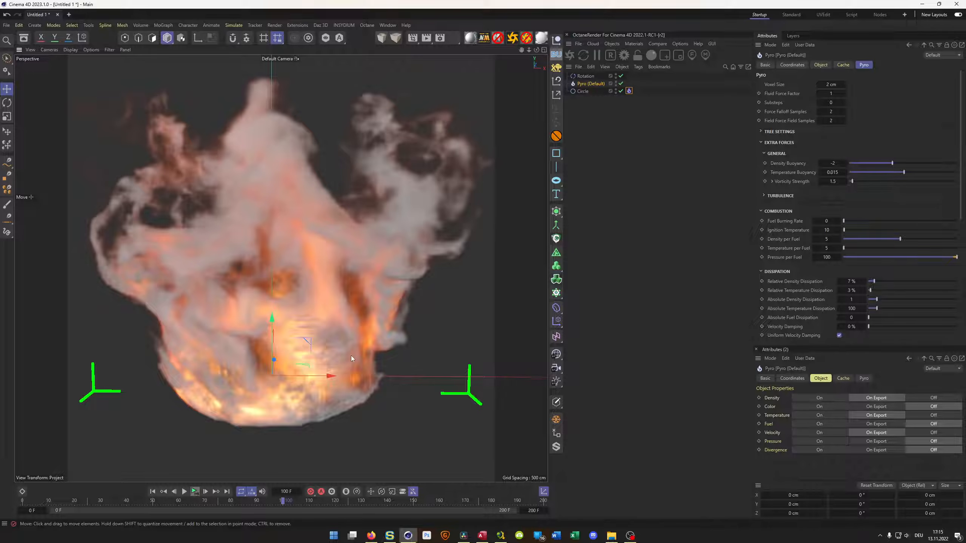
pyautogui.keyDown('alt'); pyautogui.moveTo(350, 357); pyautogui.dragTo(347, 378); pyautogui.keyUp('alt')
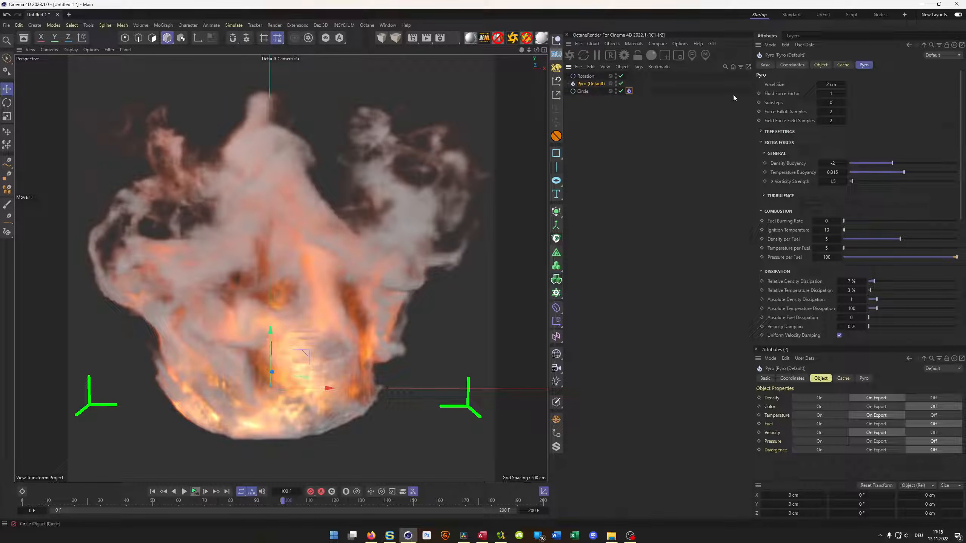
# Step: Set the Density channel in the Pyro object's properties to On
pyautogui.click(843, 64)
pyautogui.click(821, 65)
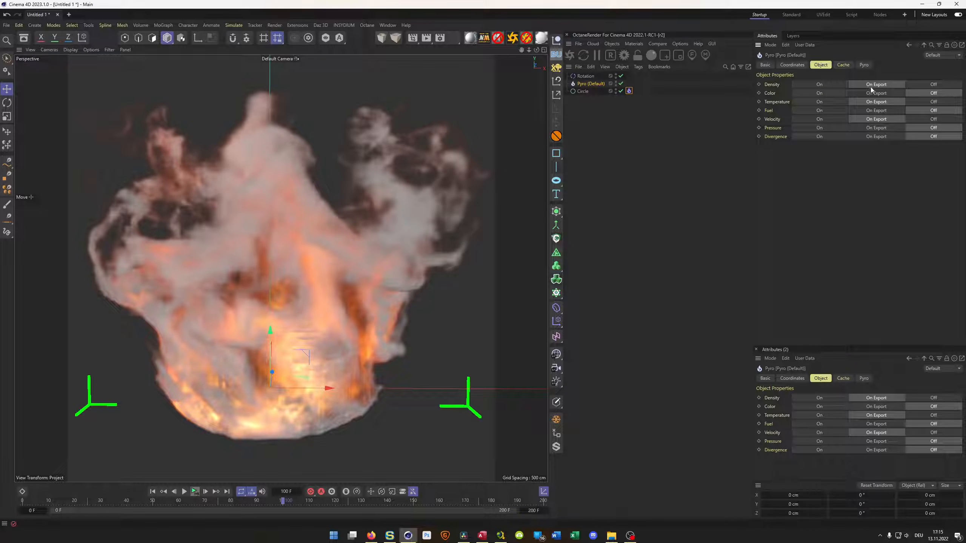
pyautogui.click(819, 84)
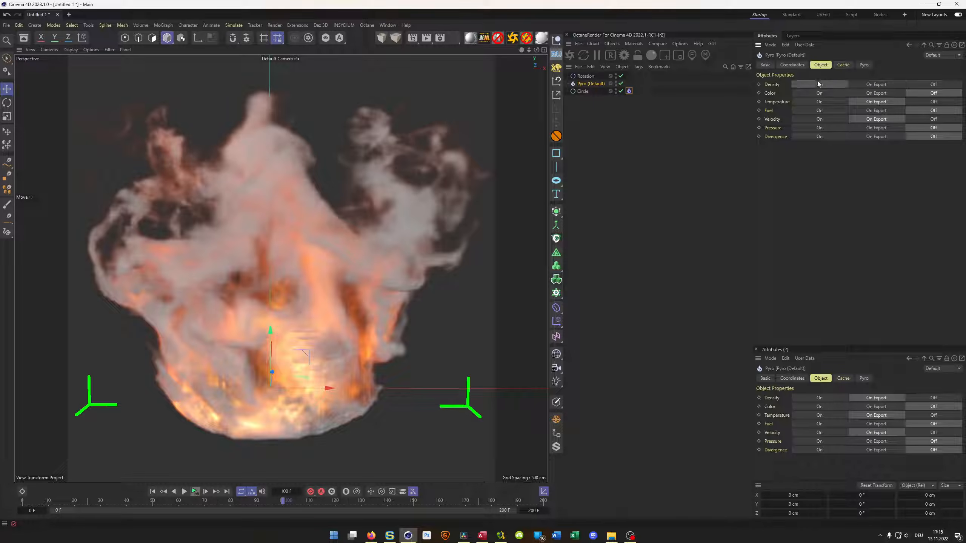
# Step: Set the Pyro object's Temperature and Velocity channels to On
pyautogui.click(819, 101)
pyautogui.click(820, 119)
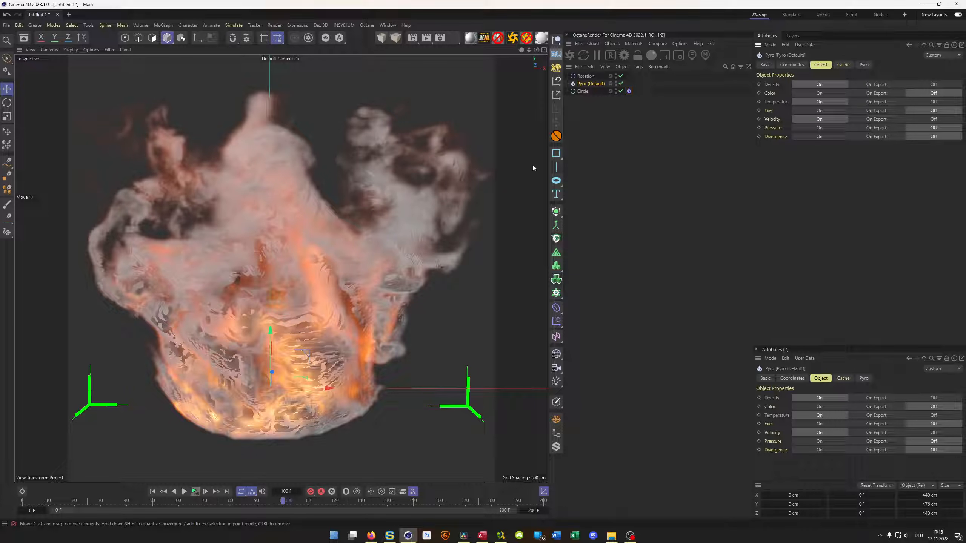
# Step: Start a Volume (*.vdb) export of the scene and accept its settings at a scale of 1 centimeter without animation
pyautogui.click(5, 26)
pyautogui.moveTo(23, 223)
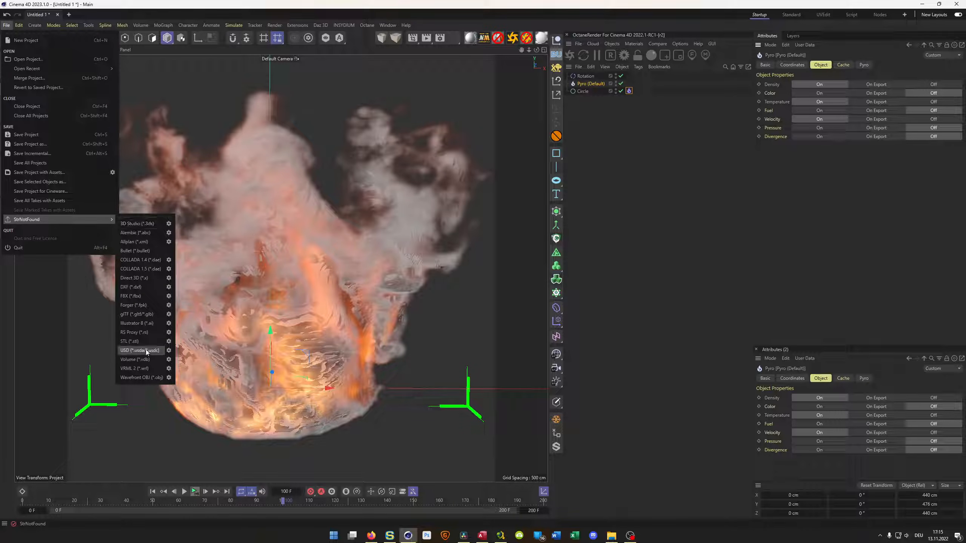
pyautogui.click(170, 360)
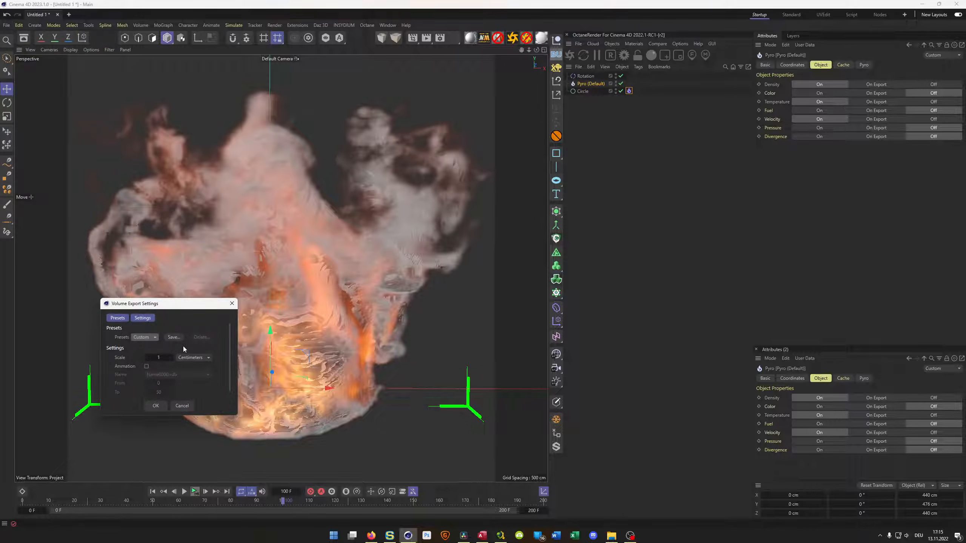
pyautogui.doubleClick(184, 301)
pyautogui.moveTo(171, 11); pyautogui.dragTo(226, 182)
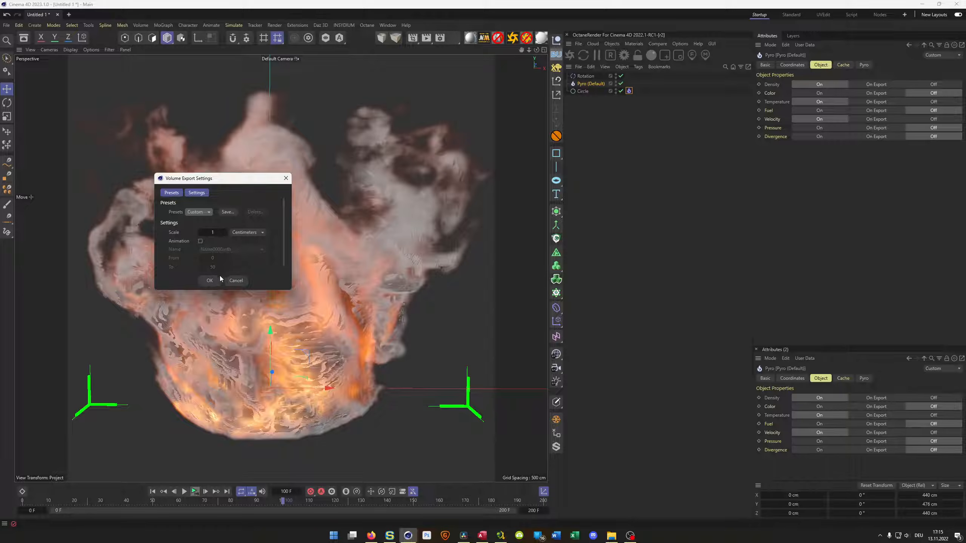
pyautogui.click(210, 280)
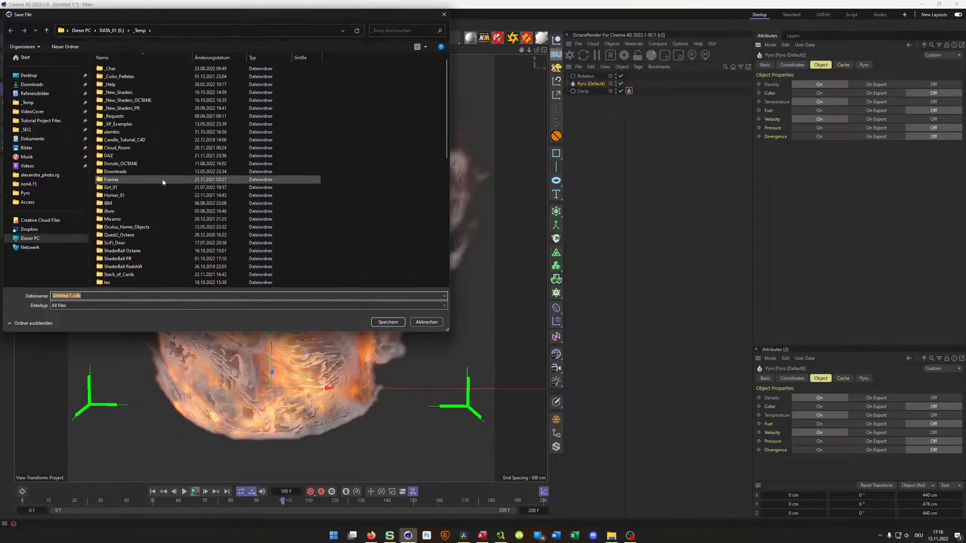
# Step: Create a folder named _VDB inside _Temp for the export and open it
pyautogui.click(70, 50)
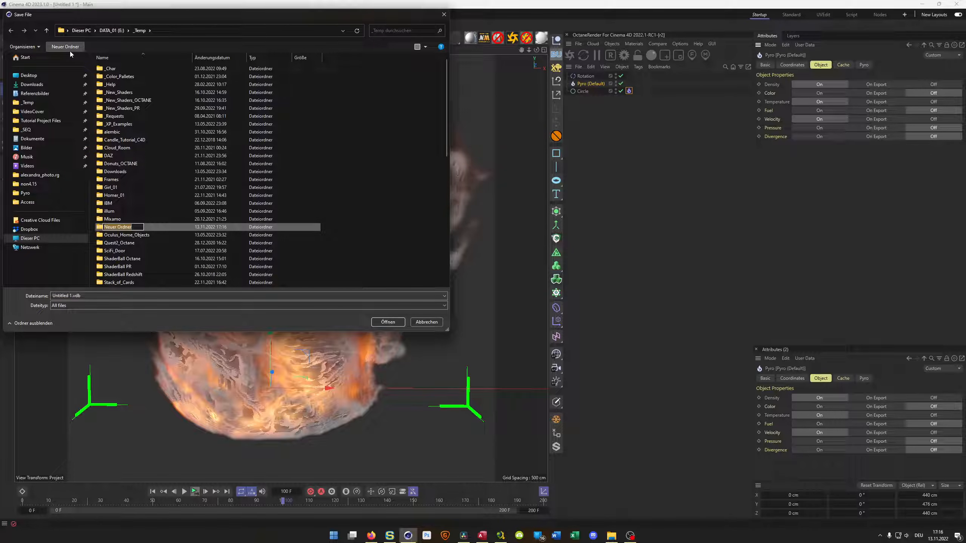
pyautogui.press('BackSpace')
pyautogui.write('_VDB')
pyautogui.press('Return')
pyautogui.press('Return')
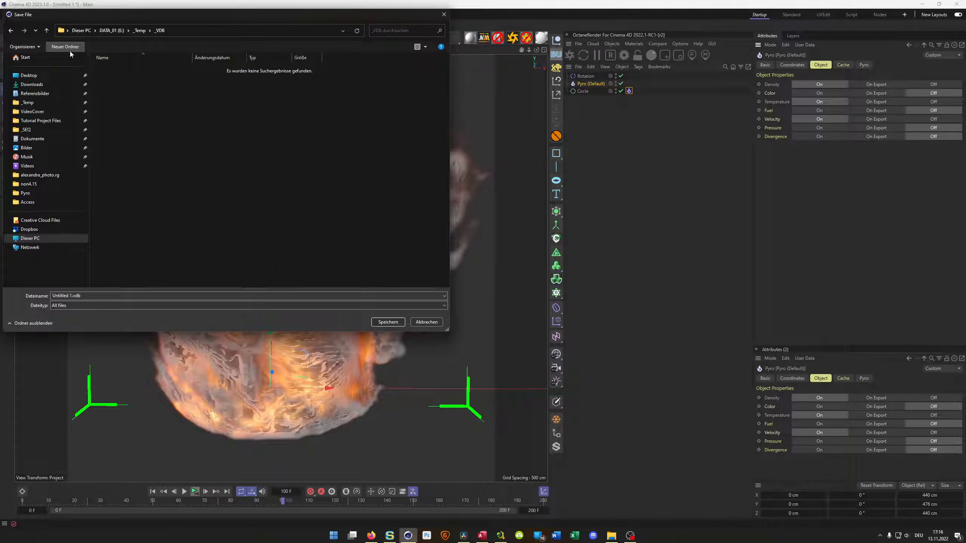
# Step: Name the export file test.vdb and save it in the _VDB folder
pyautogui.click(132, 296)
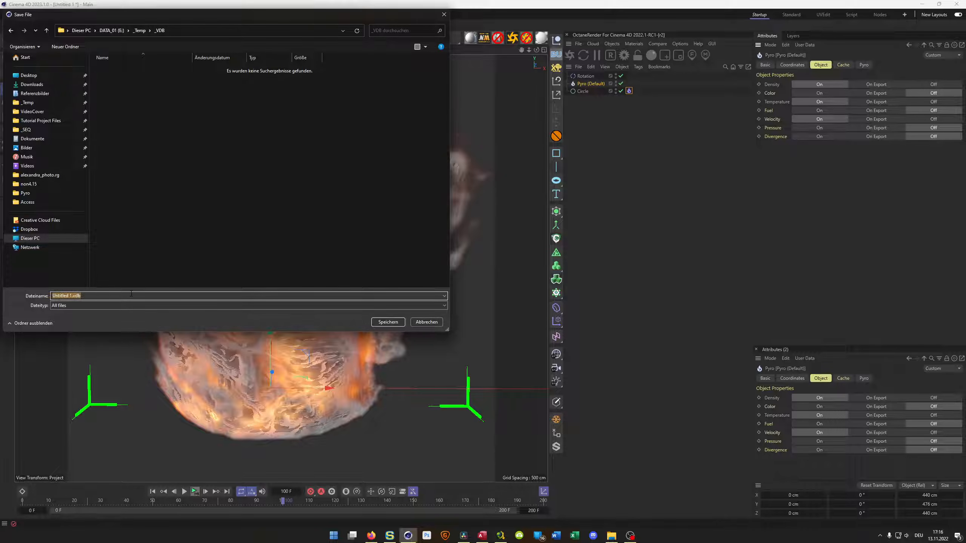
pyautogui.hotkey('shift', 'Left')
pyautogui.hotkey('shift', 'Left')
pyautogui.hotkey('shift', 'Left')
pyautogui.hotkey('shift', 'Left')
pyautogui.write('test')
pyautogui.press('Return')
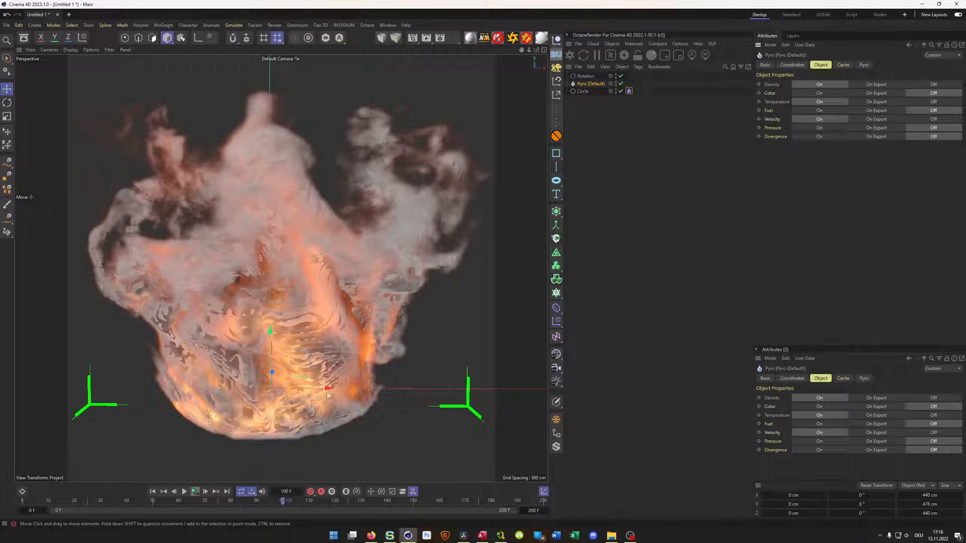
# Step: Switch to File Explorer and check the exported test.vdb file in the _VDB folder
pyautogui.hotkey('alt', 'Tab')
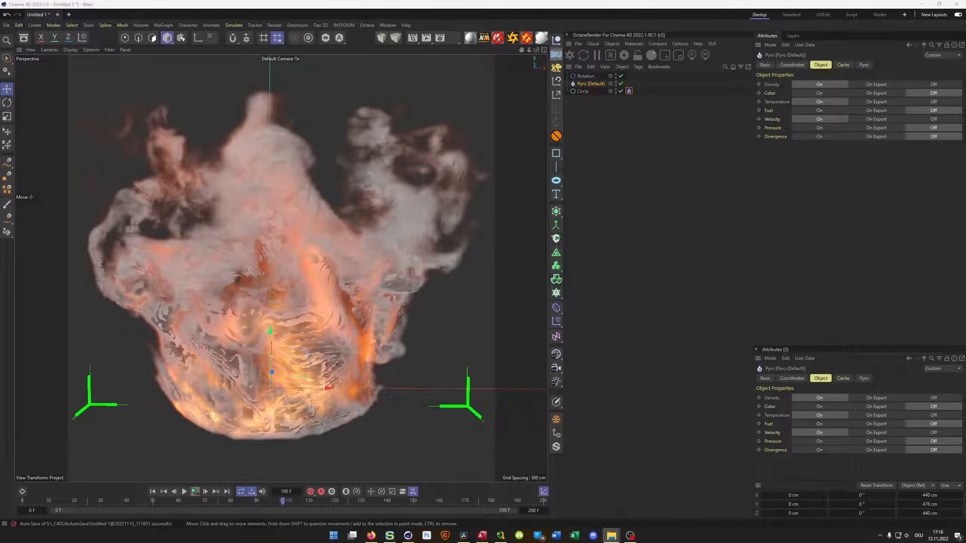
pyautogui.moveTo(0, 186); pyautogui.dragTo(489, 99)
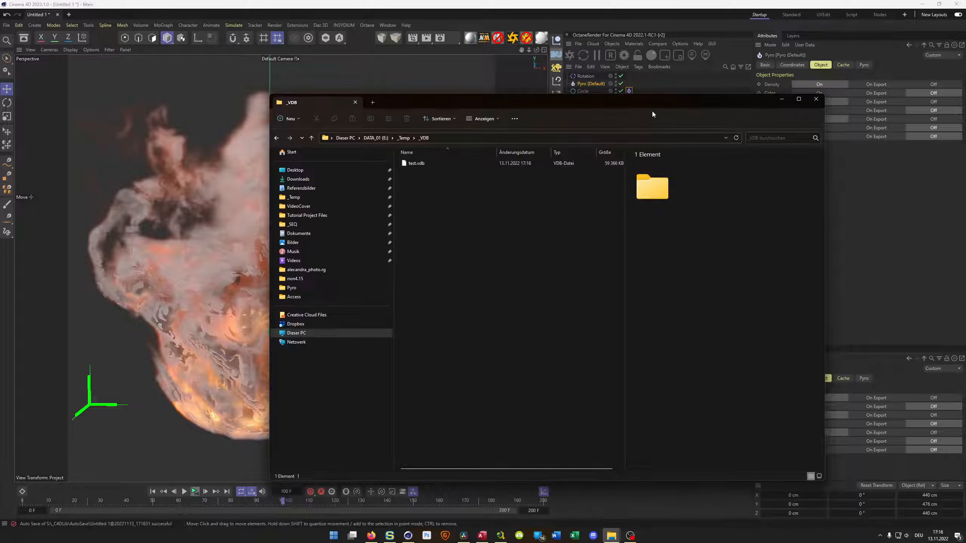
pyautogui.moveTo(643, 96); pyautogui.dragTo(0, 133)
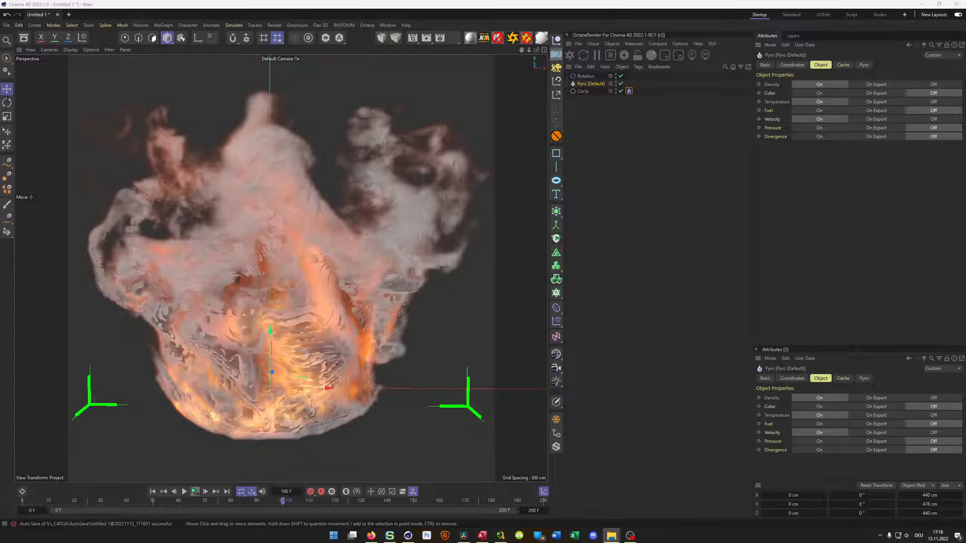
# Step: Disable the Rotation, Pyro and Circle objects and add an Octane Vdb Volume object to the scene
pyautogui.click(666, 194)
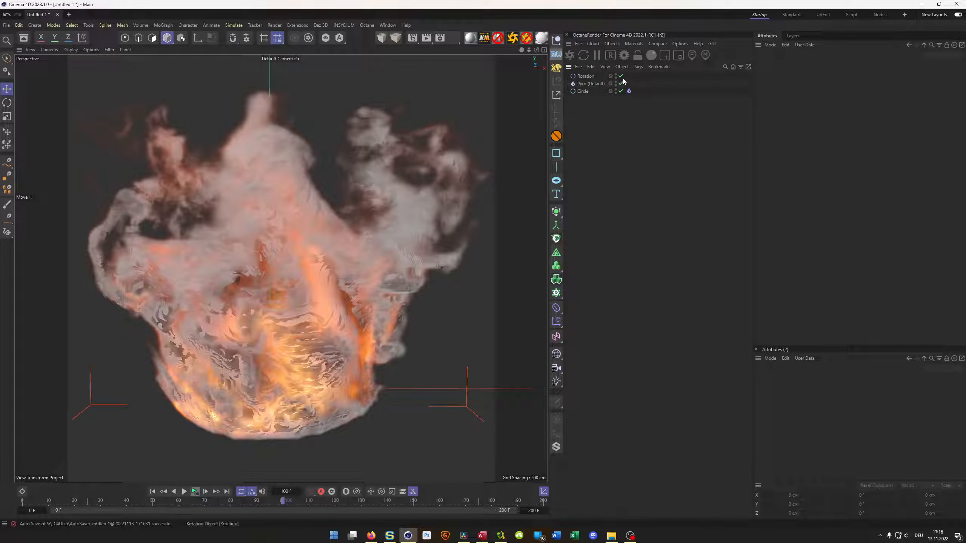
pyautogui.moveTo(622, 76); pyautogui.dragTo(623, 91)
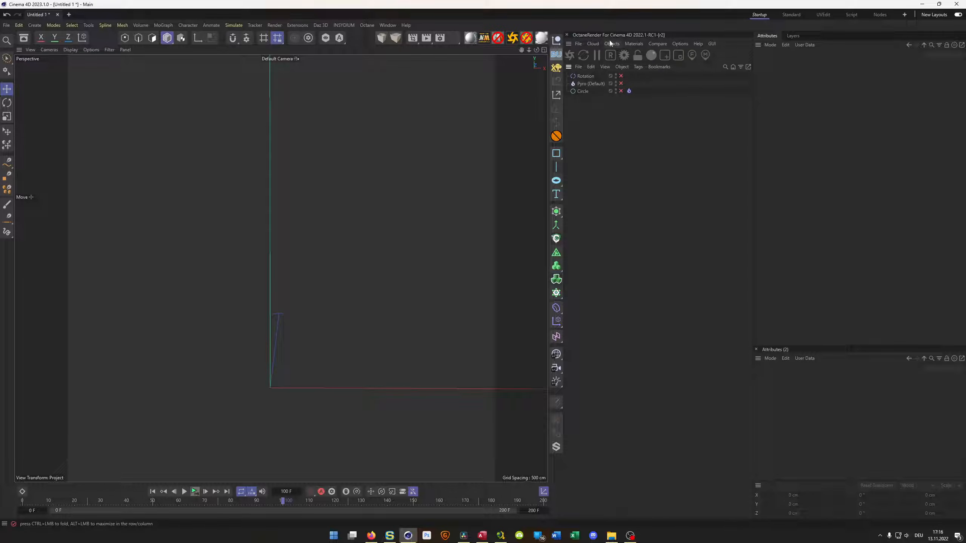
pyautogui.click(365, 25)
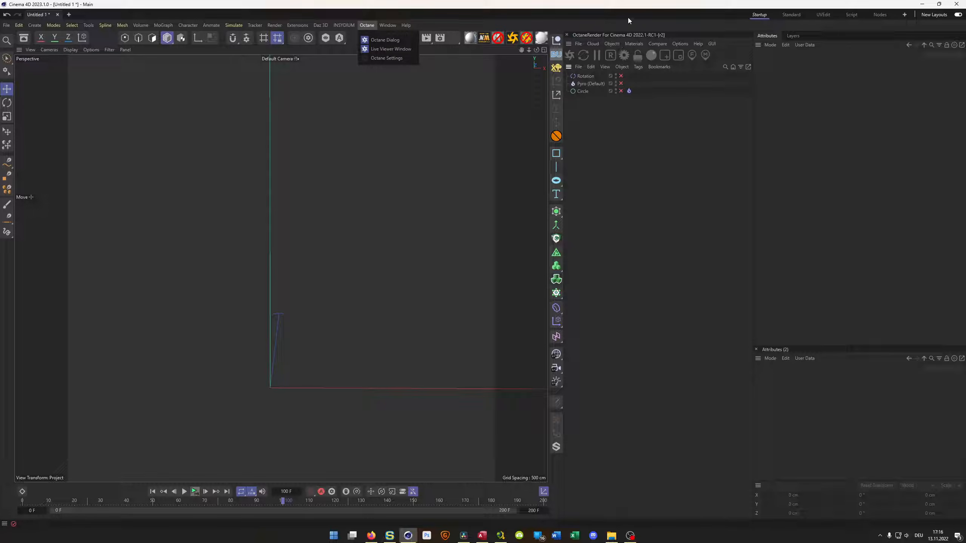
pyautogui.click(613, 43)
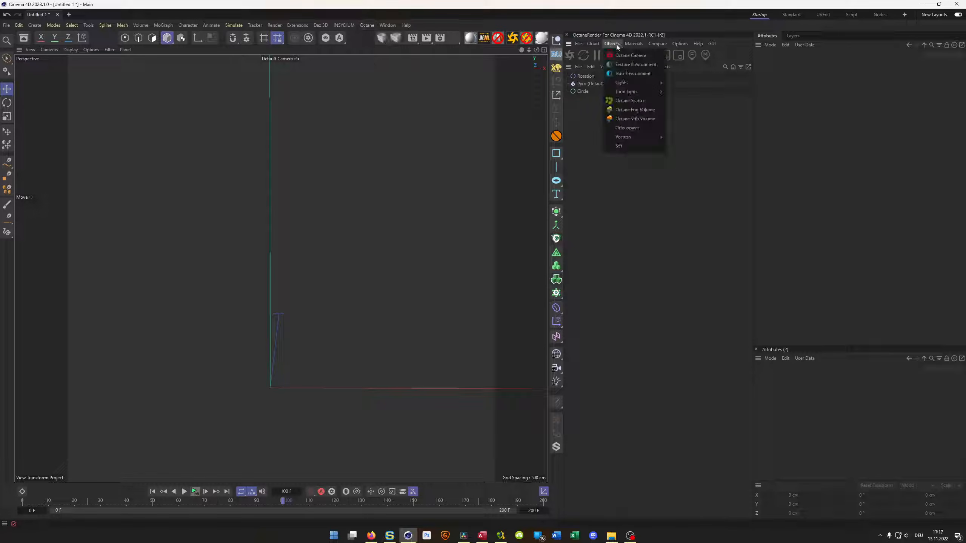
pyautogui.click(631, 119)
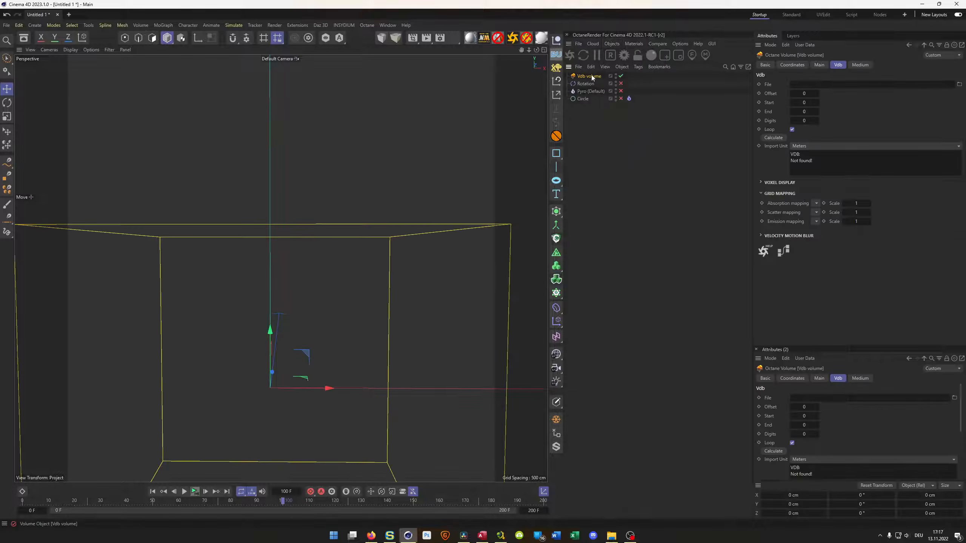
# Step: Load test.vdb from the _Temp\_VDB folder on drive E: as the Vdb volume's file
pyautogui.scroll(-8, 297, 338)
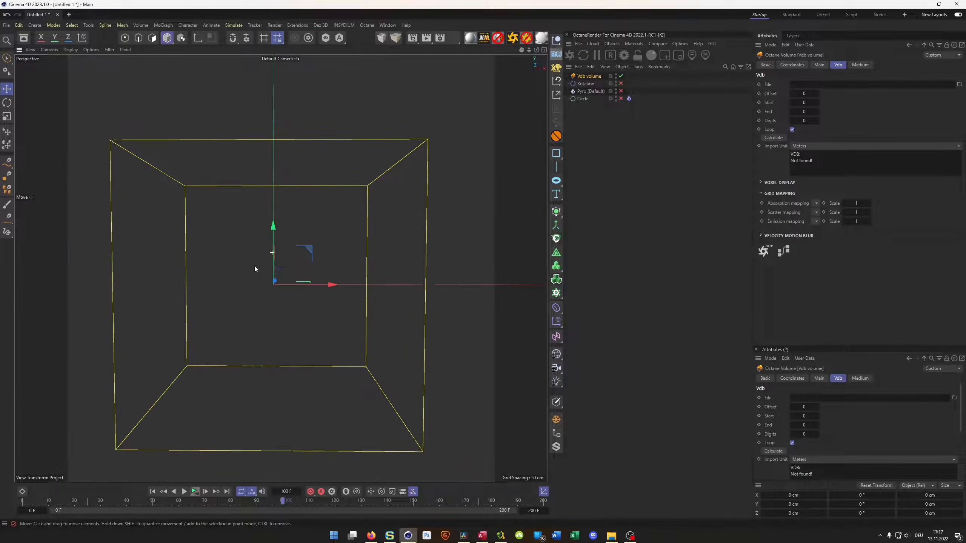
pyautogui.keyDown('alt'); pyautogui.moveTo(279, 256); pyautogui.dragTo(283, 257); pyautogui.keyUp('alt')
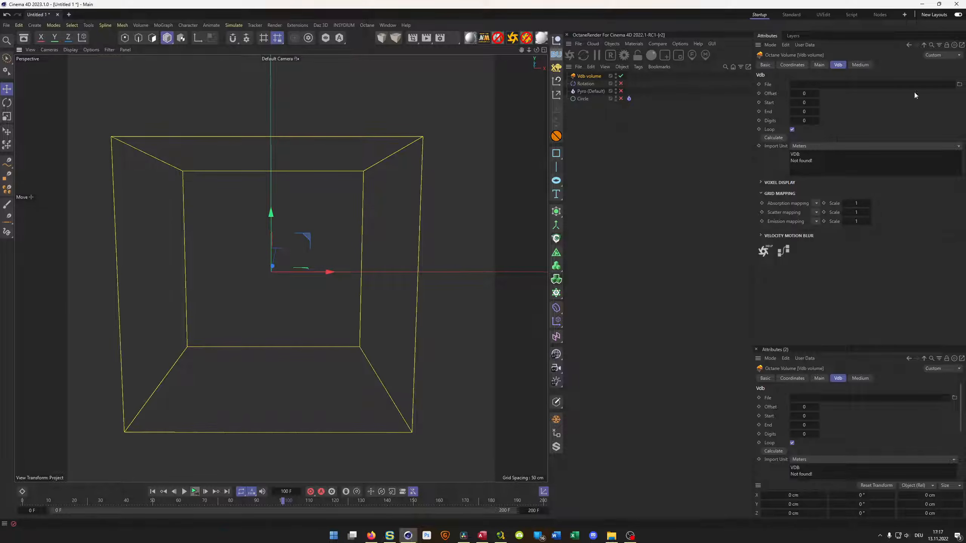
pyautogui.click(959, 86)
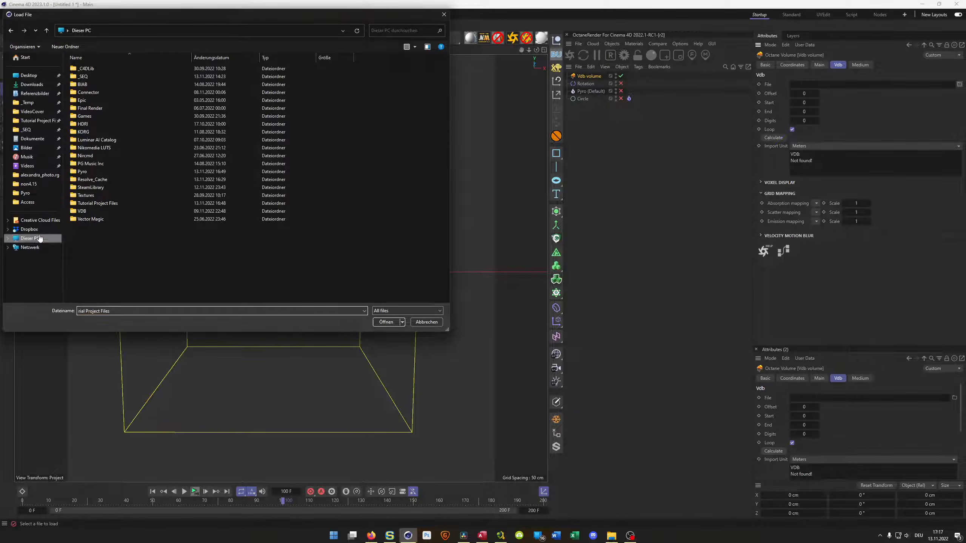
pyautogui.click(30, 238)
pyautogui.doubleClick(304, 78)
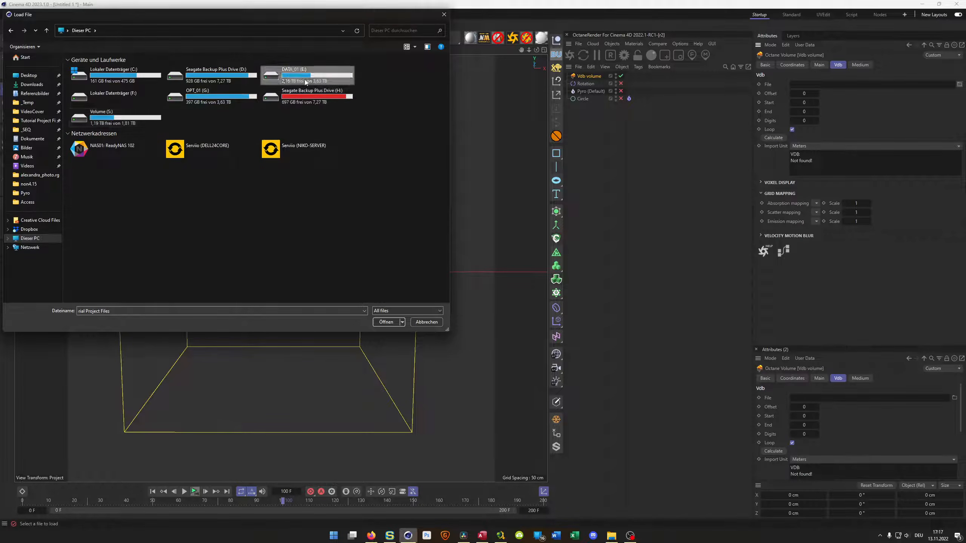
pyautogui.doubleClick(87, 109)
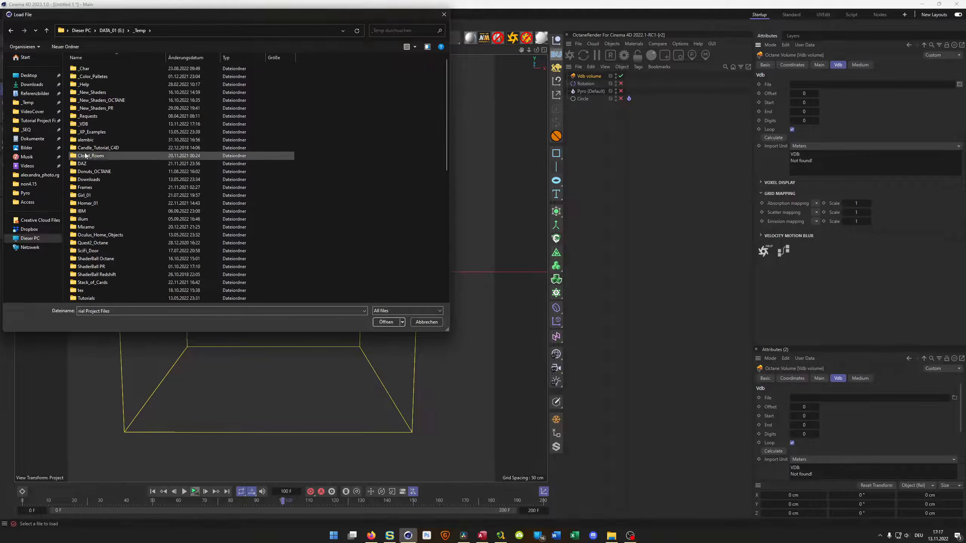
pyautogui.click(87, 125)
pyautogui.doubleClick(87, 125)
pyautogui.doubleClick(94, 69)
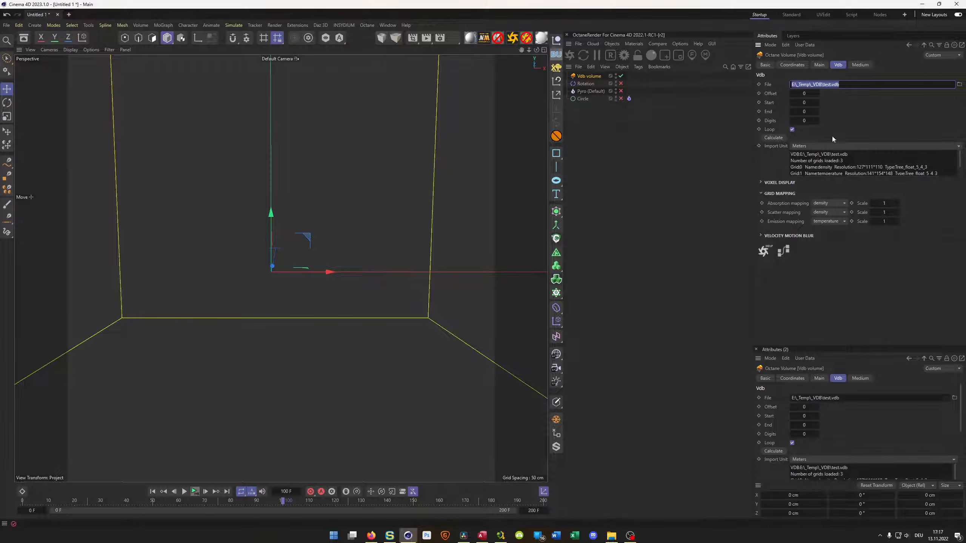
# Step: Render the Vdb volume in the Octane Live Viewer and place the viewer window over the viewport
pyautogui.scroll(-1, 824, 167)
pyautogui.scroll(1, 825, 167)
pyautogui.click(570, 55)
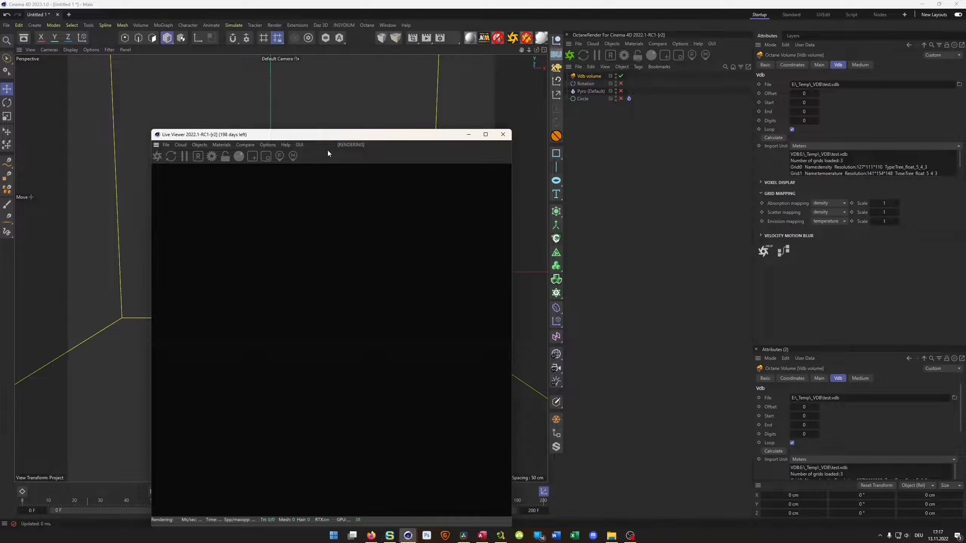
pyautogui.moveTo(348, 135); pyautogui.dragTo(459, 116)
pyautogui.moveTo(448, 265); pyautogui.dragTo(457, 349, button='middle')
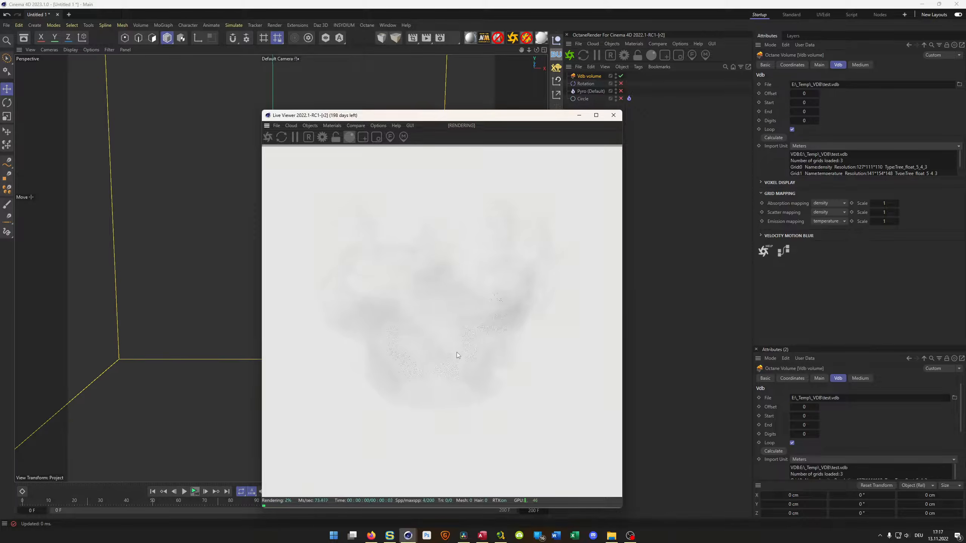
pyautogui.moveTo(492, 117); pyautogui.dragTo(410, 83)
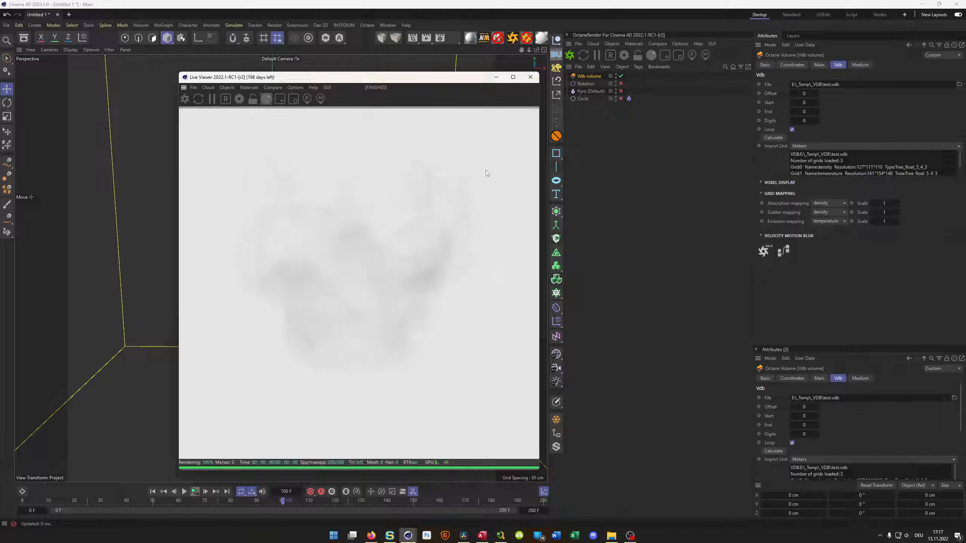
# Step: Apply the Fire medium to the Vdb volume and set its volume step length to 0.1
pyautogui.click(859, 66)
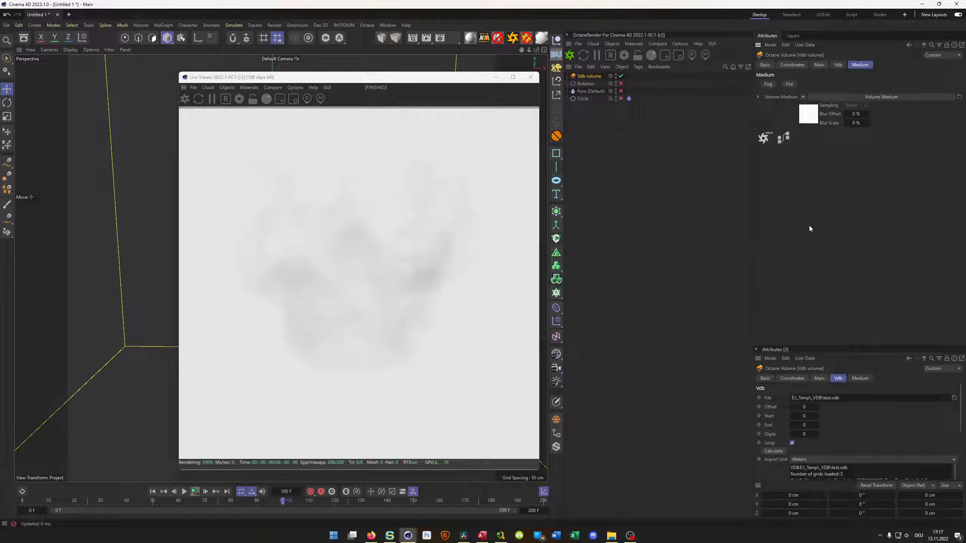
pyautogui.click(790, 84)
pyautogui.click(806, 115)
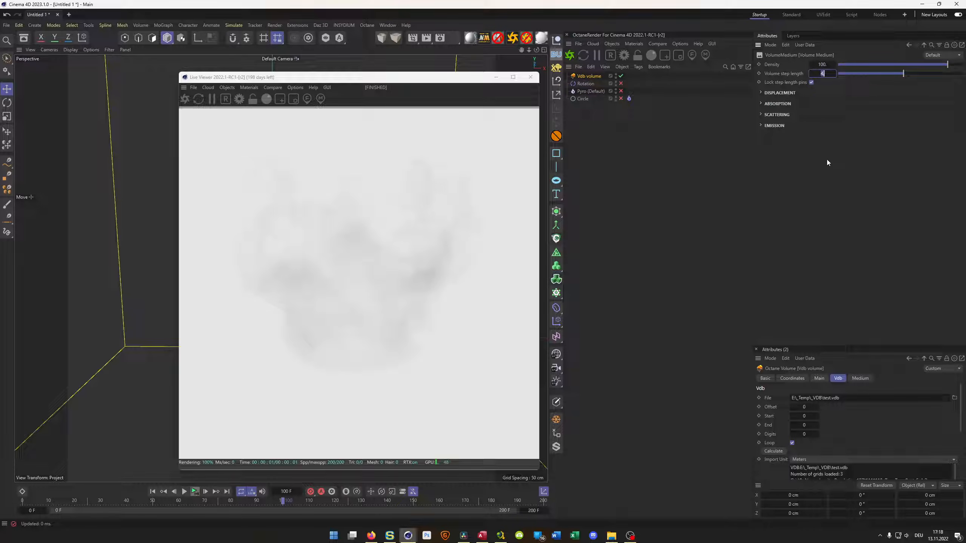
pyautogui.write('0.1')
pyautogui.press('Return')
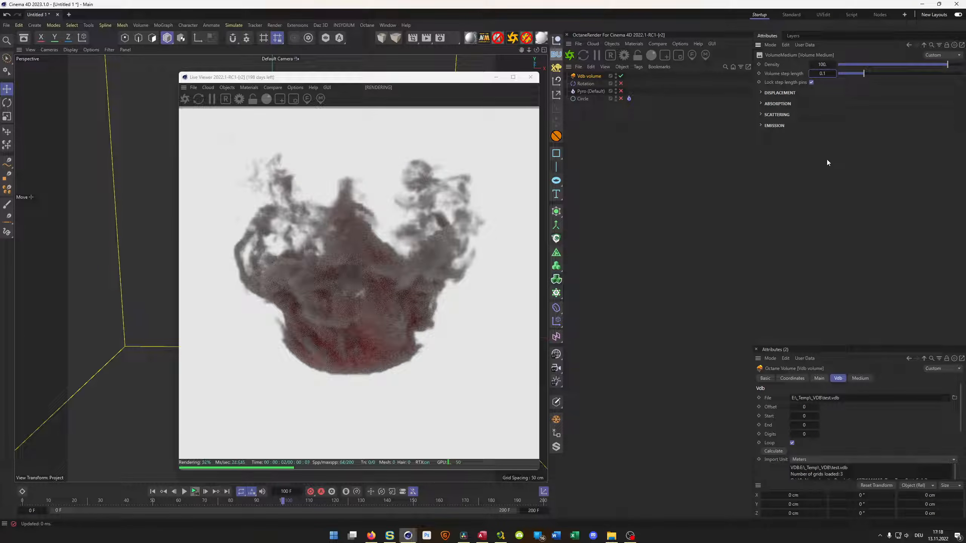
# Step: Lower the Max value of the Volume Gradient in the medium's Emission ramp to about 1.1
pyautogui.click(762, 125)
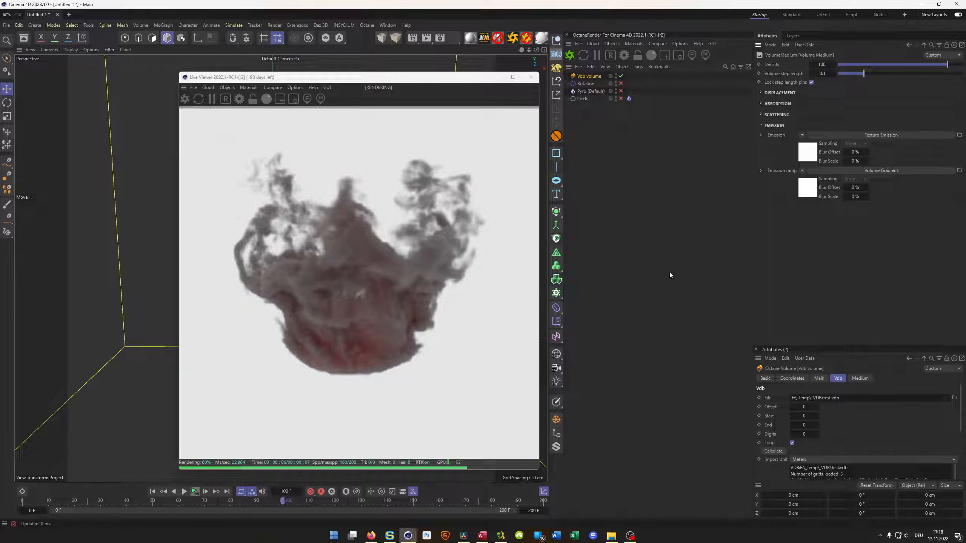
pyautogui.click(808, 188)
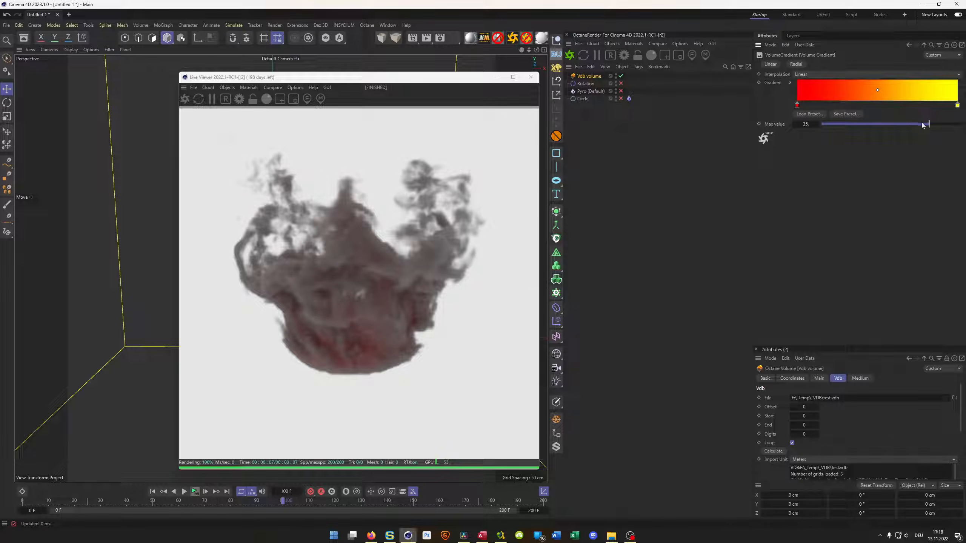
pyautogui.moveTo(929, 124); pyautogui.dragTo(891, 132)
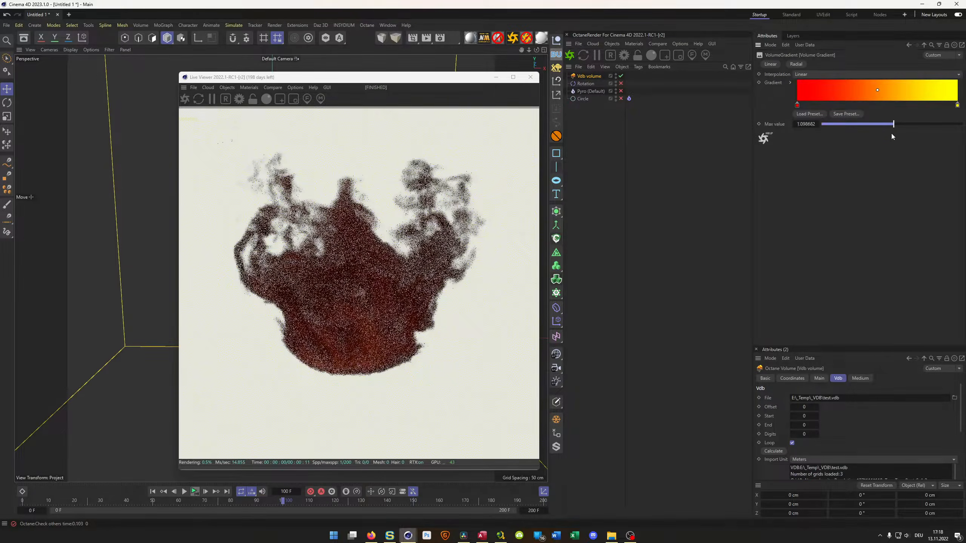
# Step: Load the Heat 3 gradient preset into the emission ramp and adjust its Max value to about 0.88
pyautogui.click(810, 114)
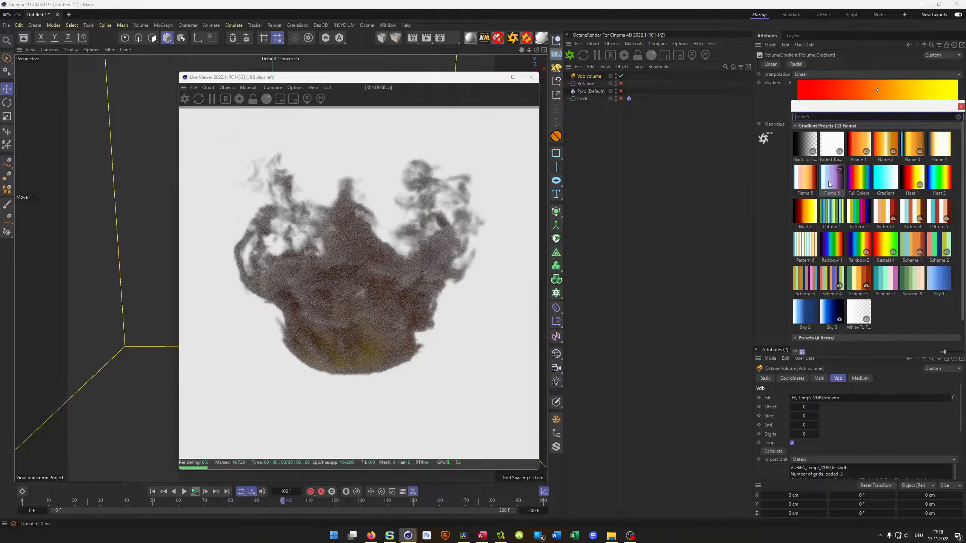
pyautogui.click(807, 223)
pyautogui.moveTo(885, 126); pyautogui.dragTo(889, 127)
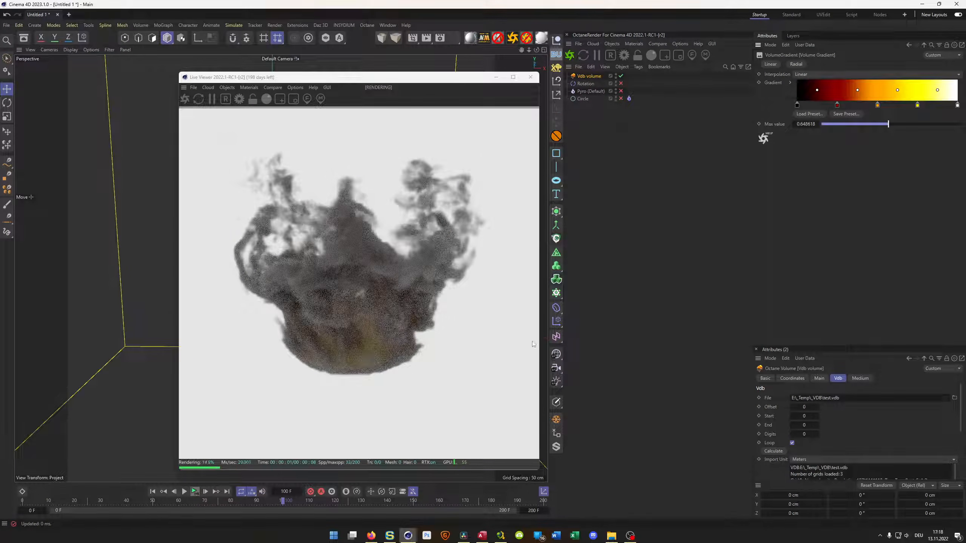
pyautogui.moveTo(890, 127); pyautogui.dragTo(892, 127)
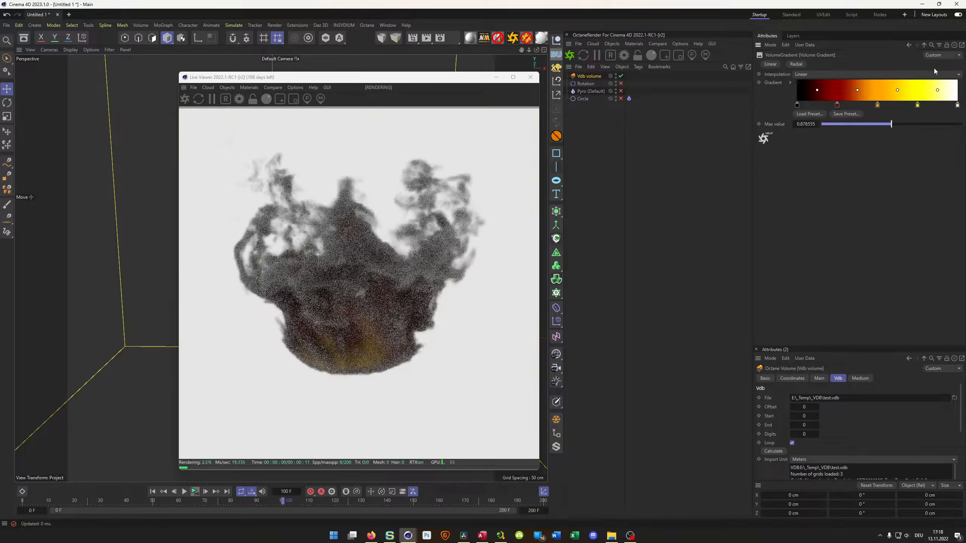
# Step: Raise the Power of the Fire medium's Texture Emission to about 19.6
pyautogui.click(924, 45)
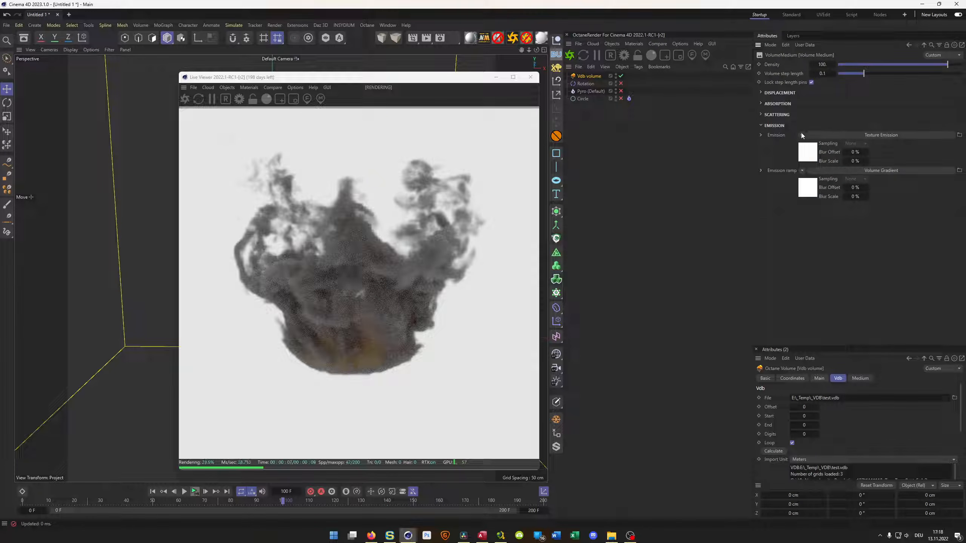
pyautogui.click(801, 147)
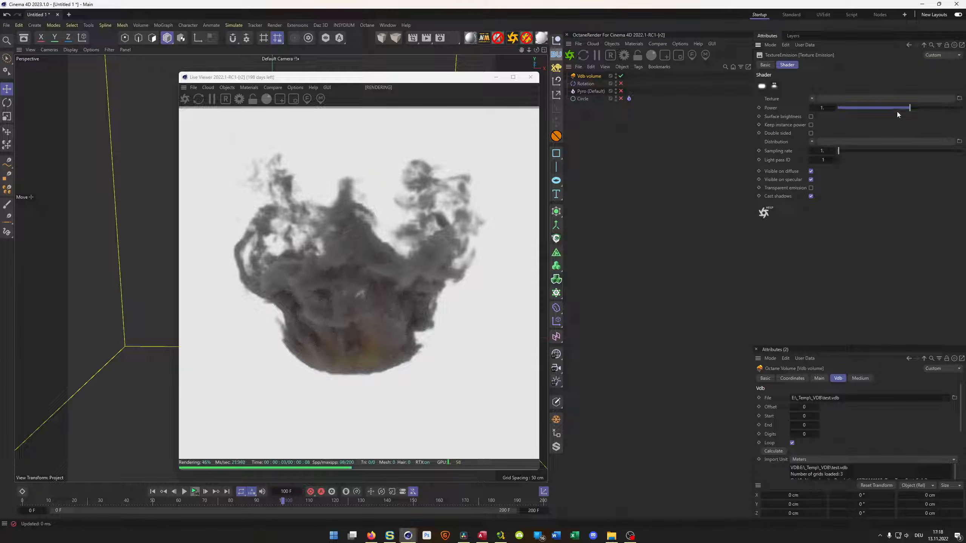
pyautogui.moveTo(910, 108); pyautogui.dragTo(914, 108)
pyautogui.moveTo(917, 108); pyautogui.dragTo(933, 109)
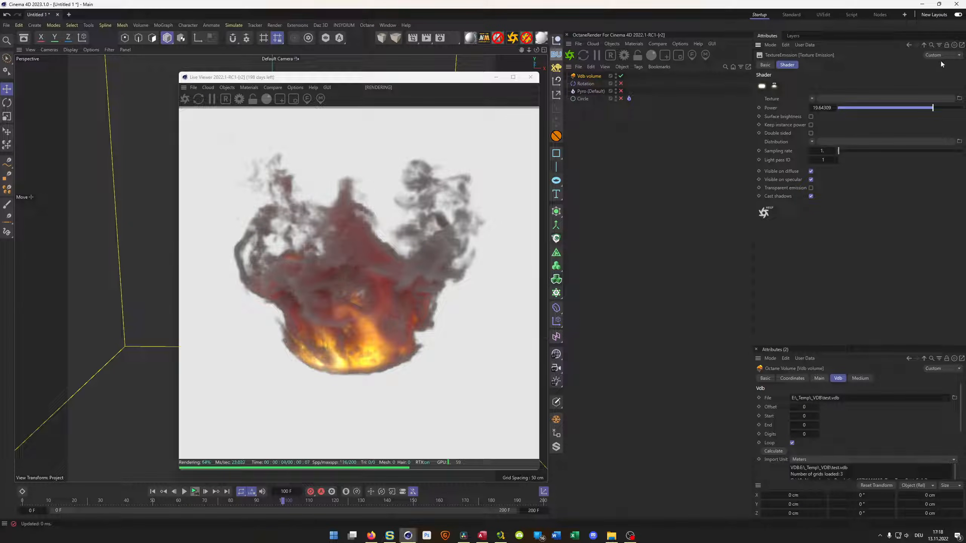
pyautogui.click(923, 45)
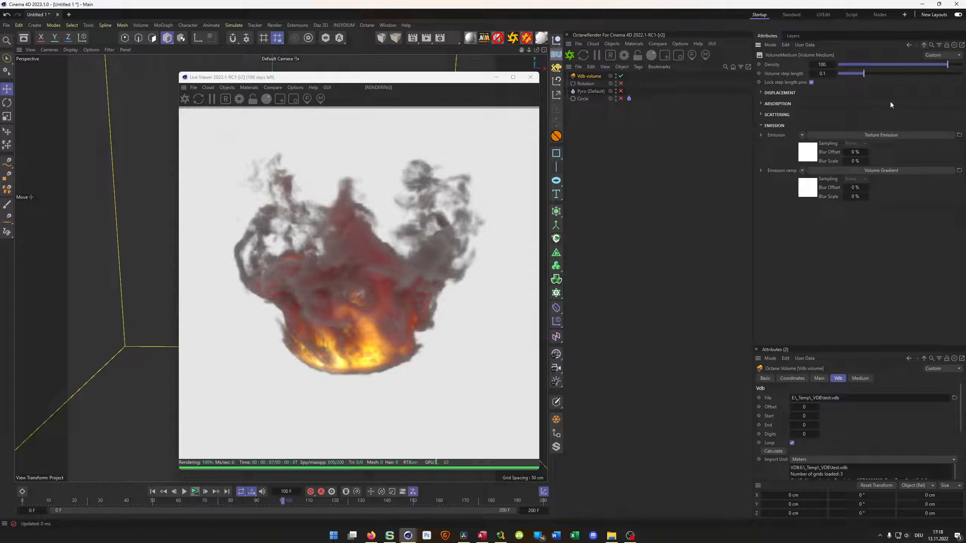
# Step: Darken the medium's Absorption colour to a brightness value of about 0.37
pyautogui.click(761, 103)
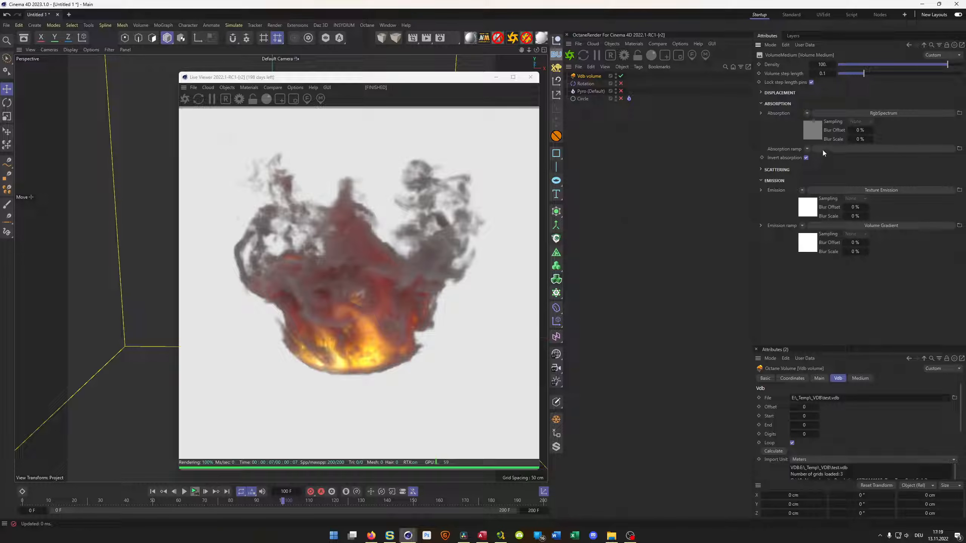
pyautogui.click(817, 130)
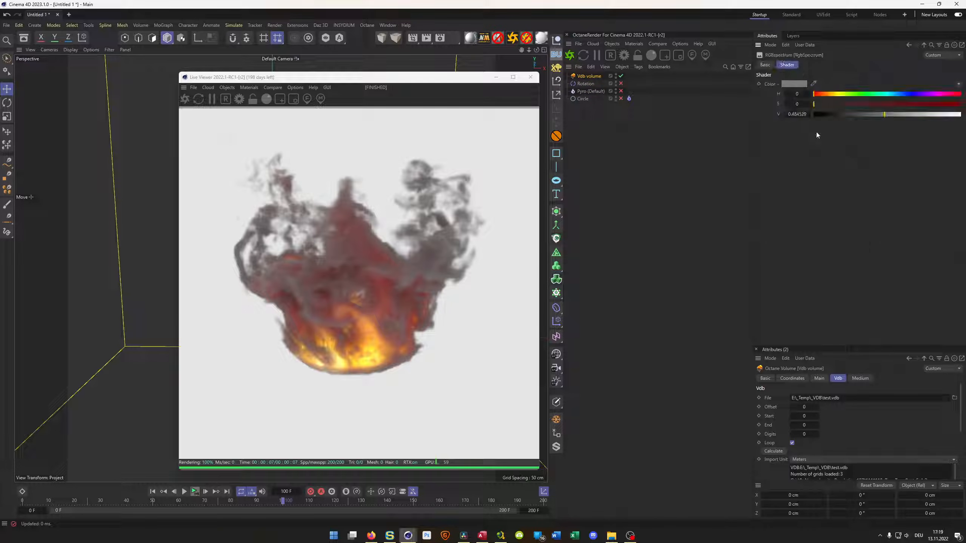
pyautogui.moveTo(882, 114)
pyautogui.mouseDown()
pyautogui.moveTo(788, 123)
pyautogui.moveTo(958, 118)
pyautogui.moveTo(856, 120)
pyautogui.moveTo(867, 118)
pyautogui.mouseUp()
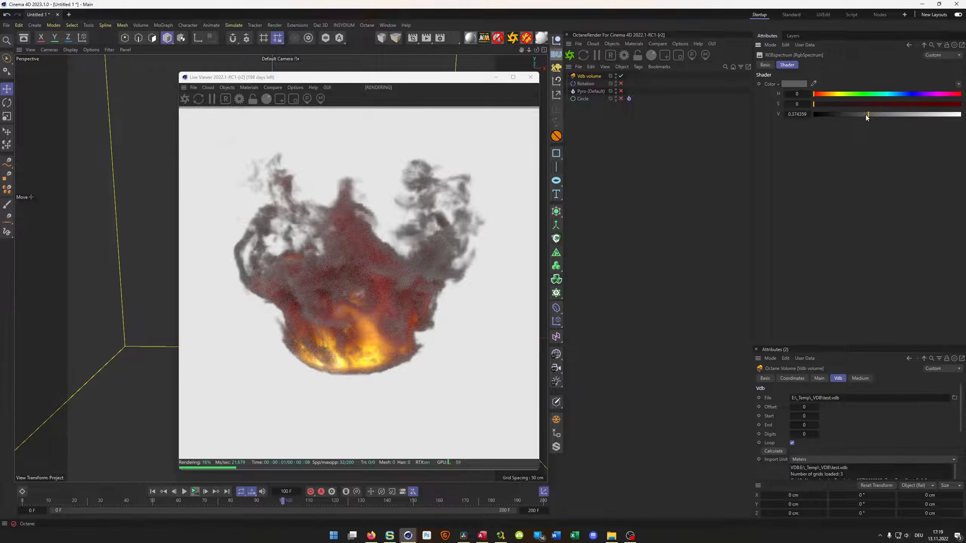
pyautogui.click(924, 45)
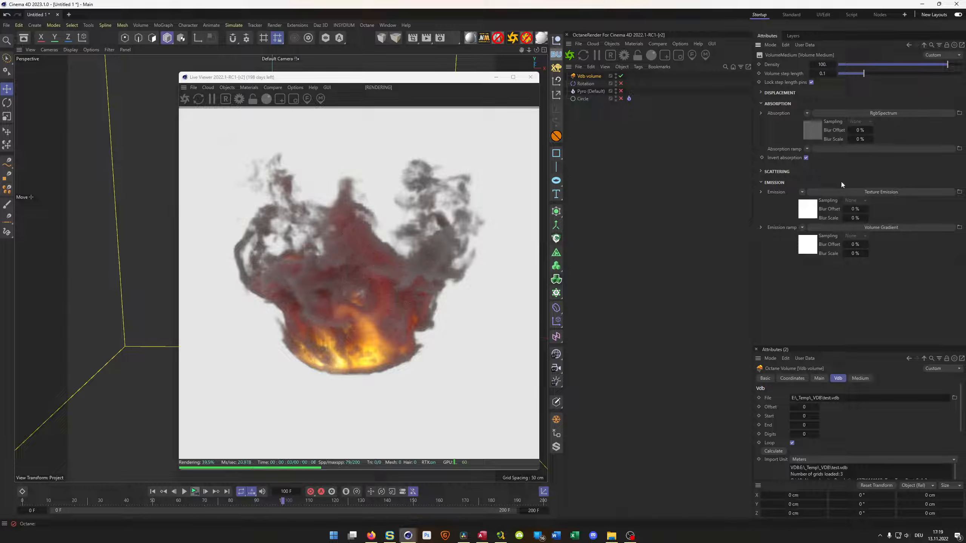
# Step: Try a black Scattering colour for the medium and settle on a brightness value of about 0.63
pyautogui.click(765, 172)
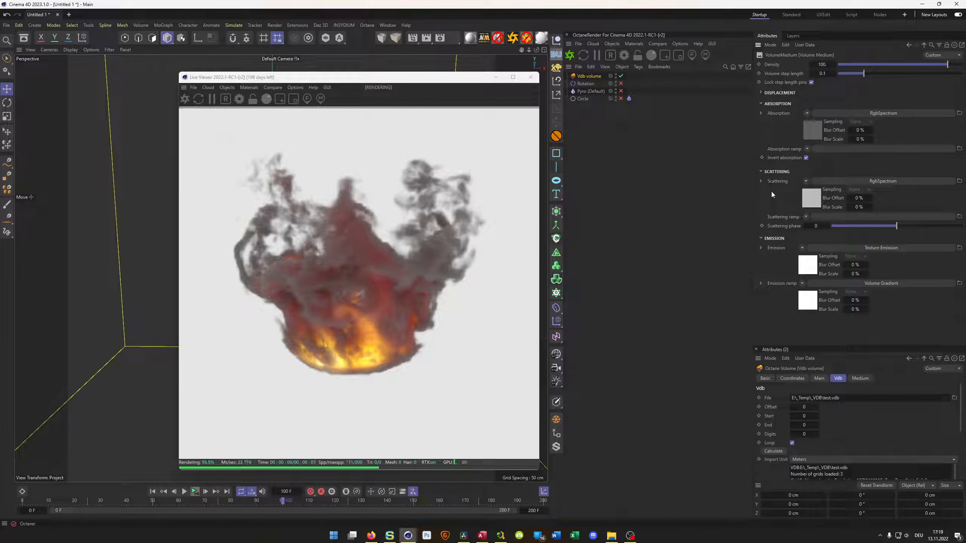
pyautogui.click(819, 198)
pyautogui.moveTo(921, 115); pyautogui.dragTo(810, 120)
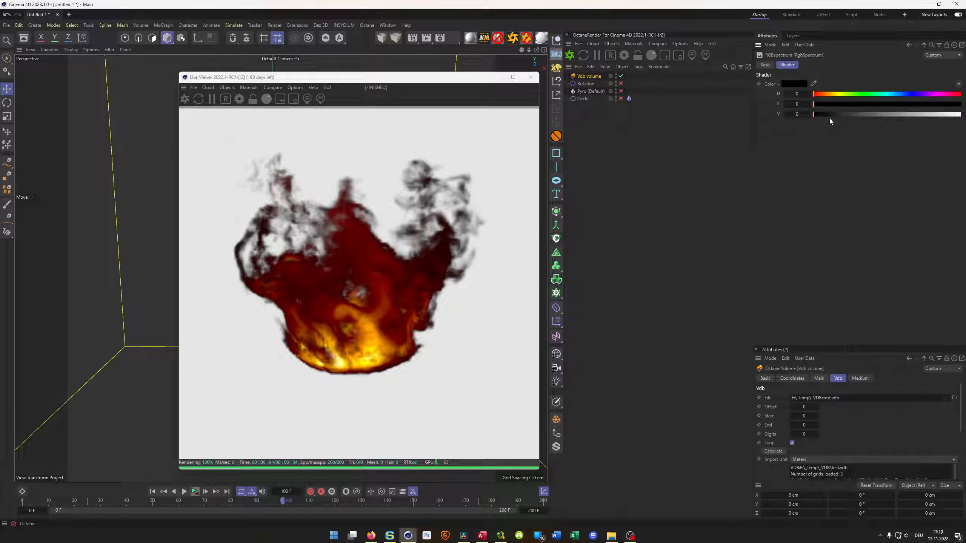
pyautogui.moveTo(829, 114); pyautogui.dragTo(907, 119)
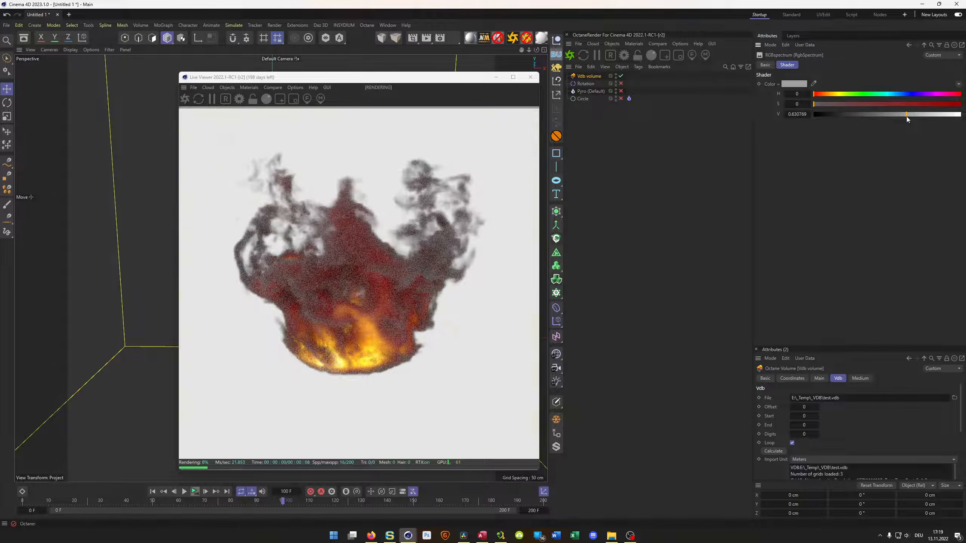
# Step: Recolour the dark red knot of the emission ramp's gradient with the sampled orange and set its hue to 26°
pyautogui.click(909, 45)
pyautogui.click(816, 286)
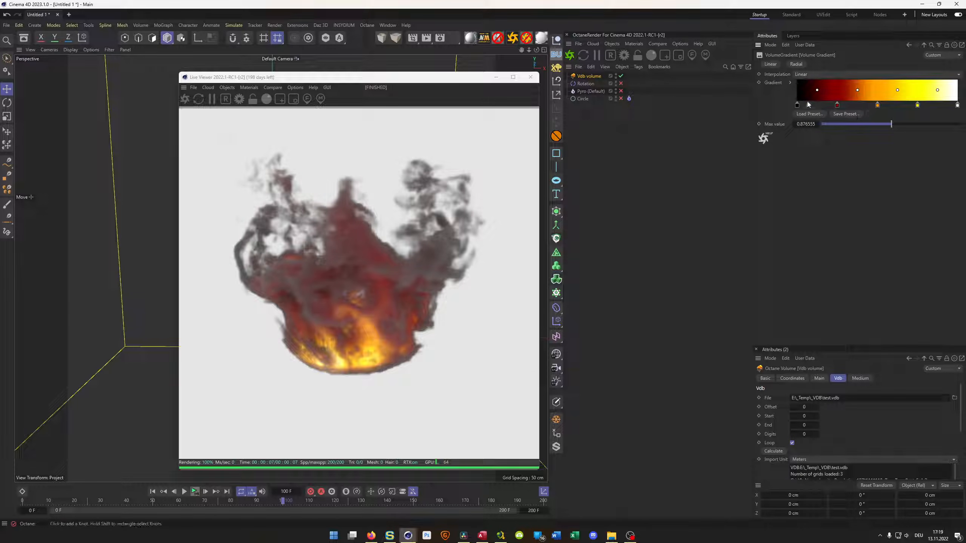
pyautogui.click(791, 83)
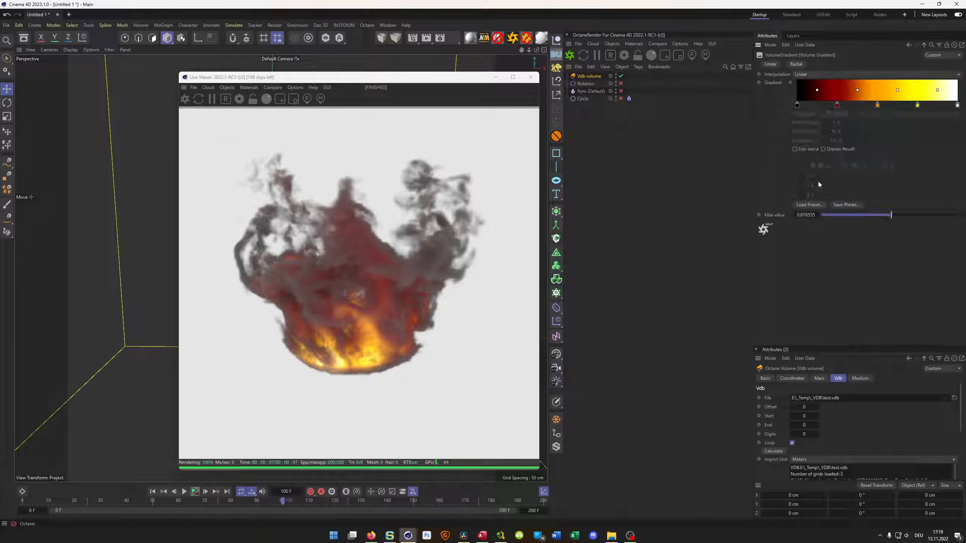
pyautogui.click(837, 106)
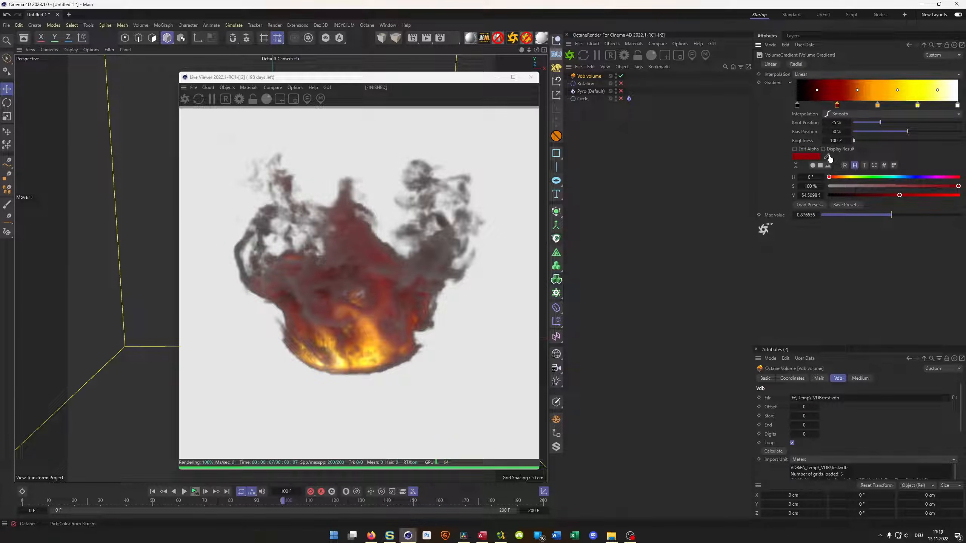
pyautogui.click(827, 156)
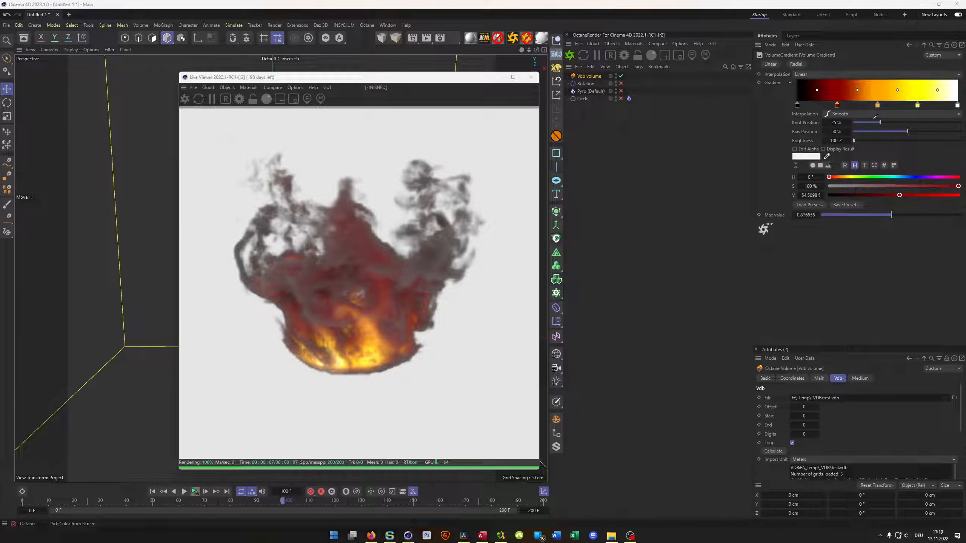
pyautogui.click(873, 93)
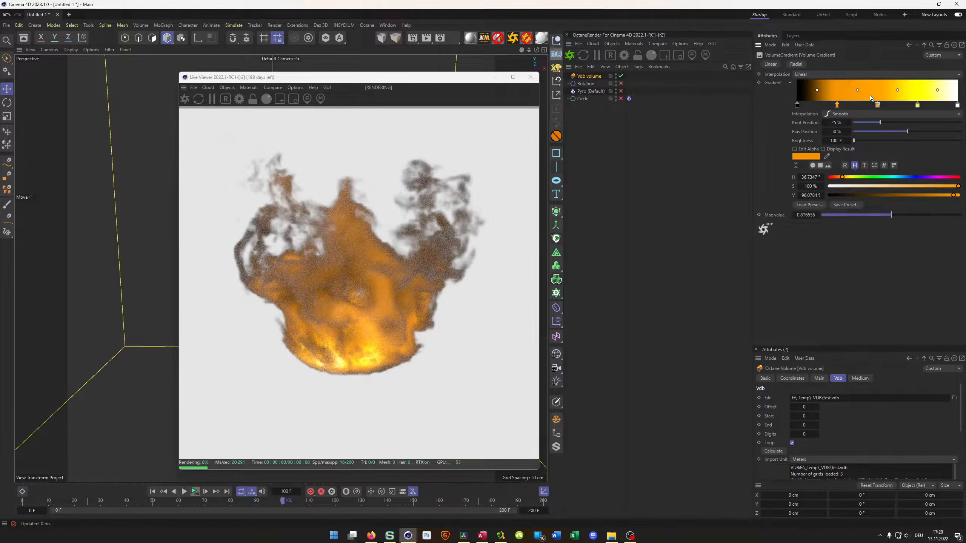
pyautogui.click(839, 177)
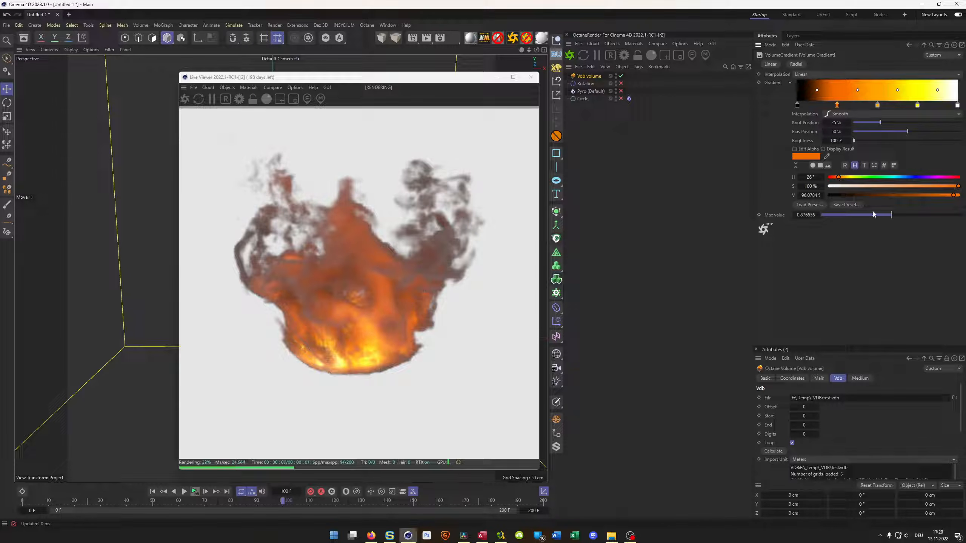
# Step: Raise the Volume Gradient's Max value to about 2.61 and compress all its knots toward the bright end
pyautogui.moveTo(892, 214); pyautogui.dragTo(902, 217)
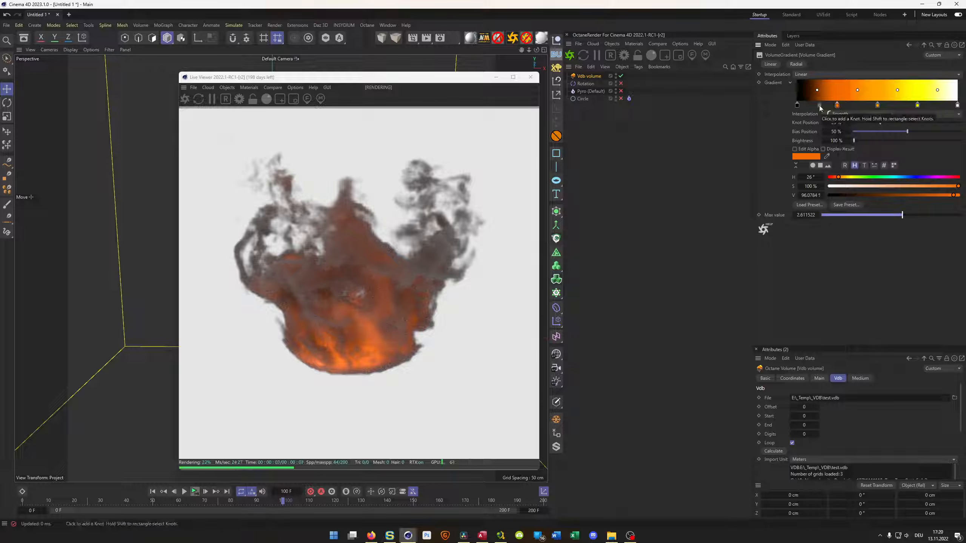
pyautogui.moveTo(792, 96); pyautogui.dragTo(962, 111)
pyautogui.moveTo(794, 104); pyautogui.dragTo(808, 104)
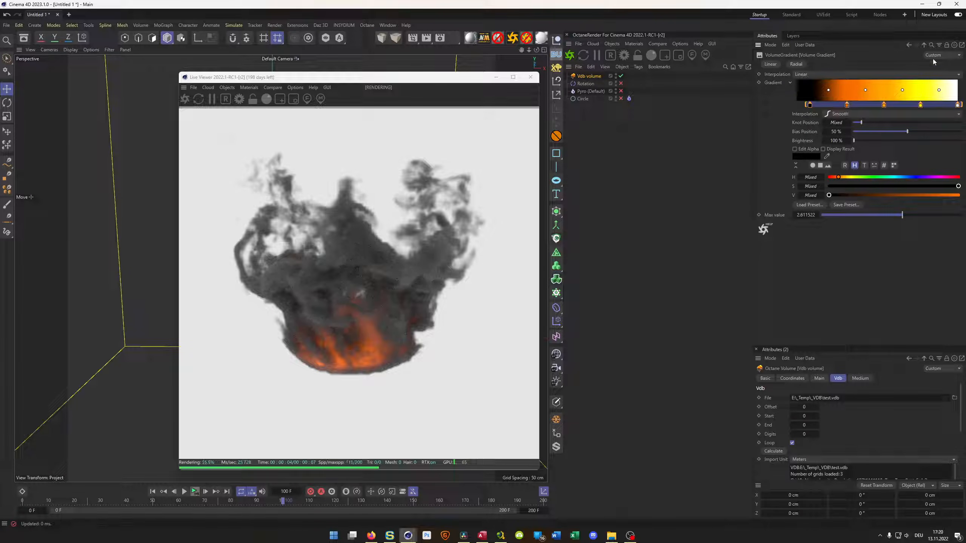
# Step: Increase the Texture Emission Power of the fire medium to about 118
pyautogui.click(924, 45)
pyautogui.click(809, 269)
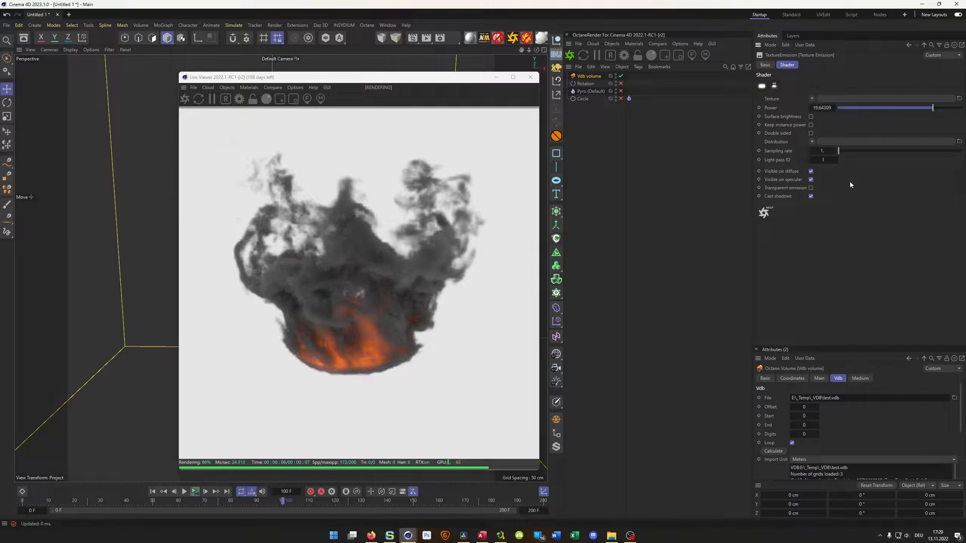
pyautogui.moveTo(929, 110); pyautogui.dragTo(946, 110)
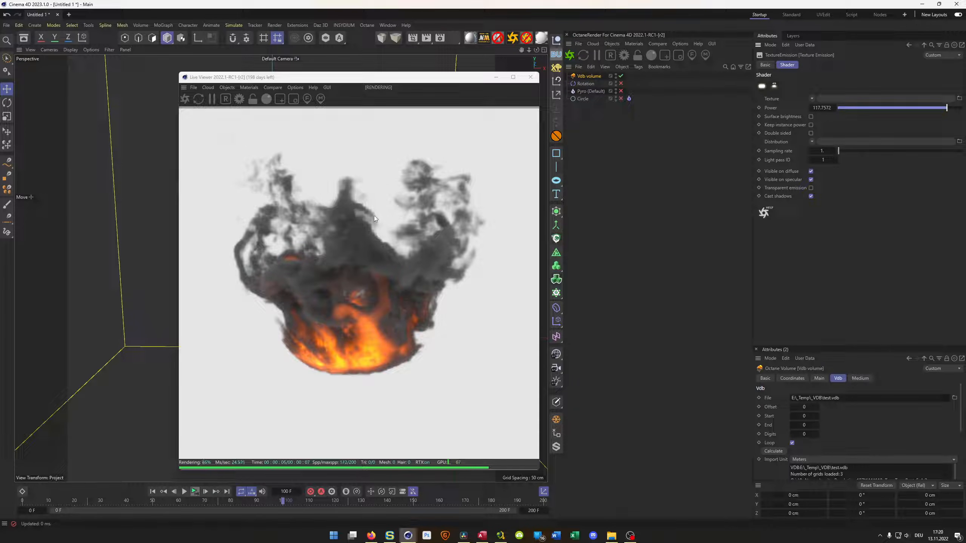
# Step: Move the Live Viewer window aside and review the Pyro object's channel and simulation settings
pyautogui.moveTo(419, 78); pyautogui.dragTo(365, 74)
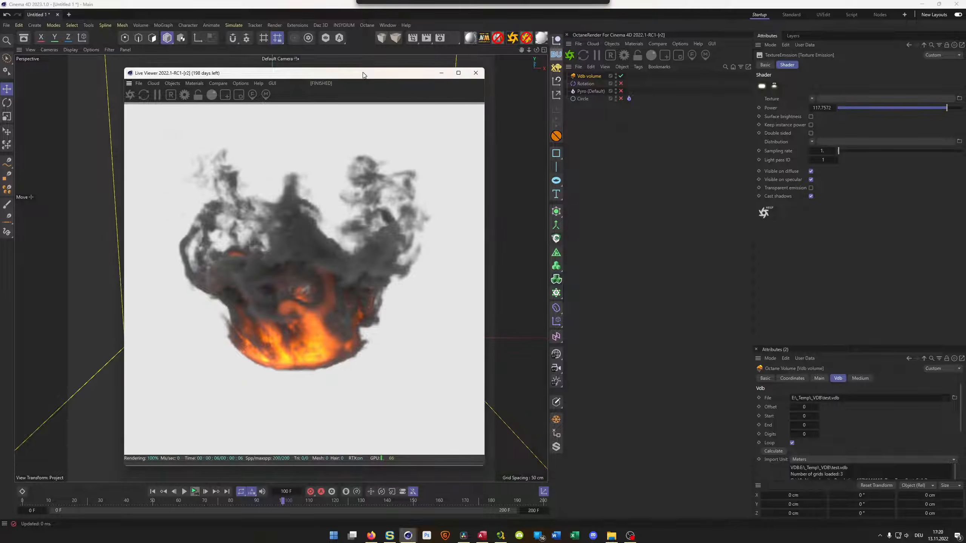
pyautogui.click(590, 91)
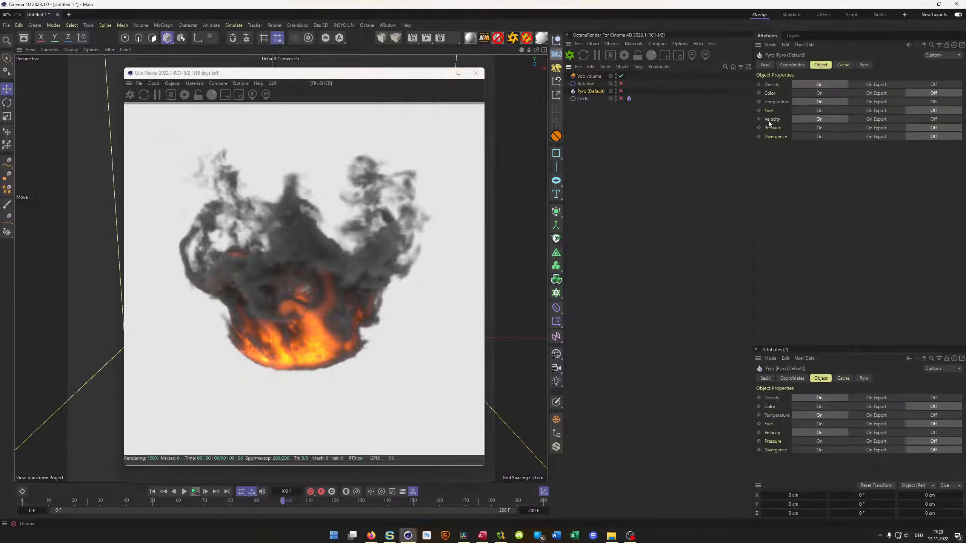
pyautogui.click(864, 65)
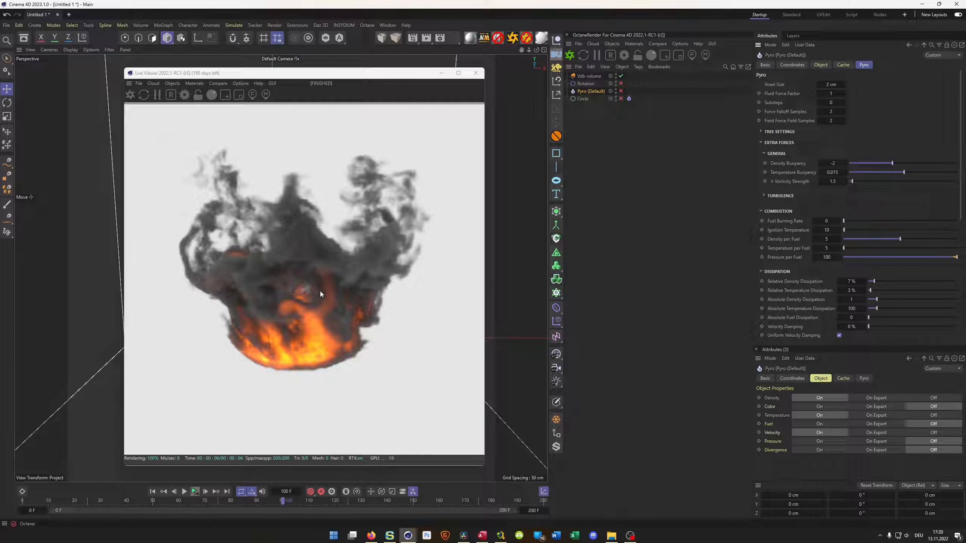
# Step: Close the Live Viewer and delete the Vdb volume object from the scene
pyautogui.click(481, 76)
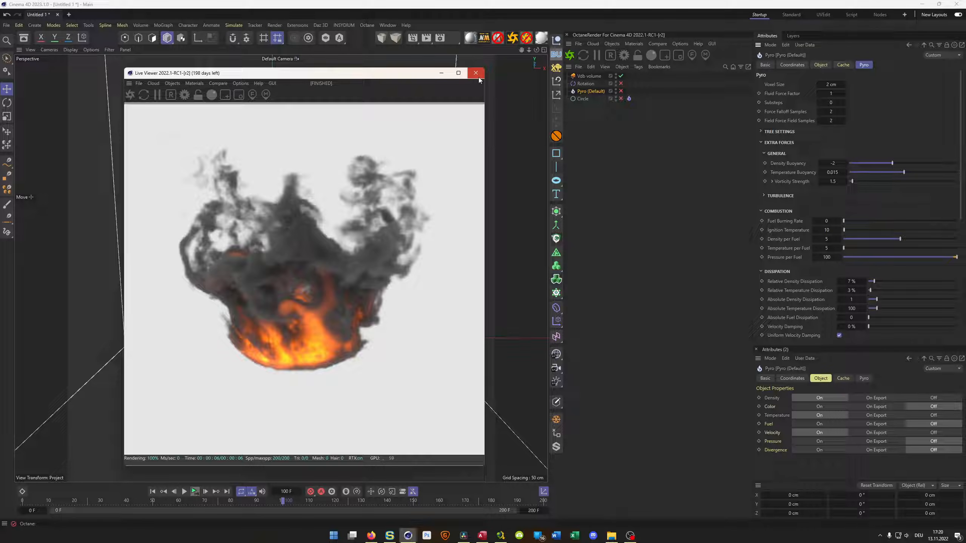
pyautogui.click(476, 75)
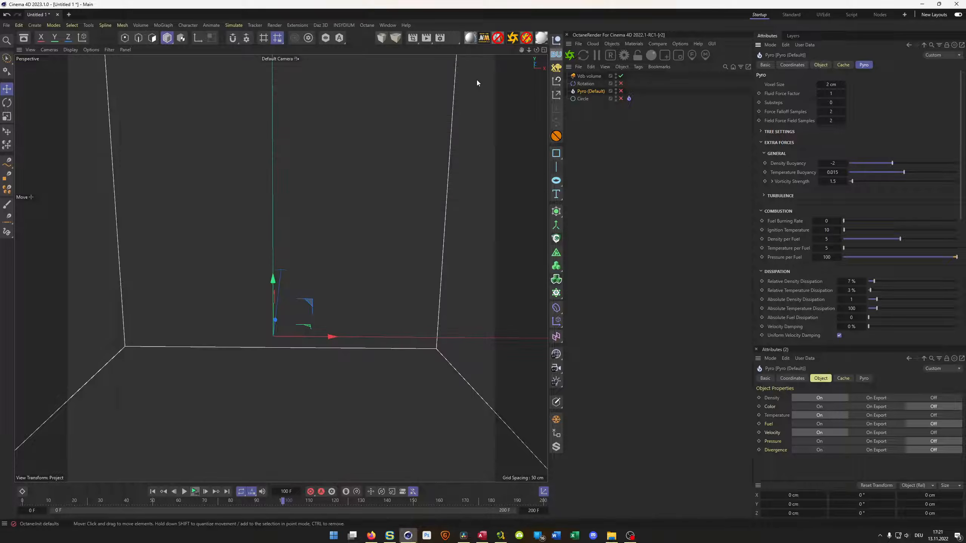
pyautogui.click(589, 76)
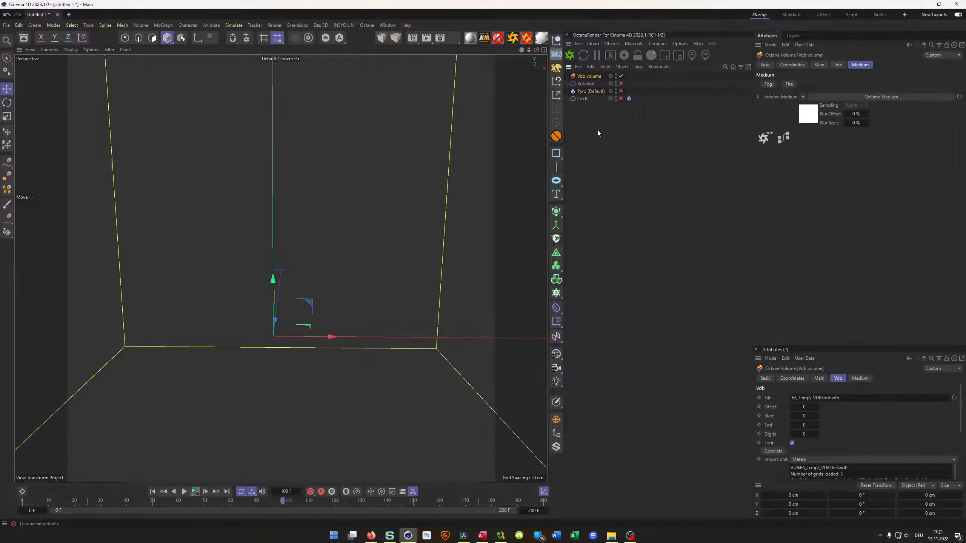
pyautogui.press('Delete')
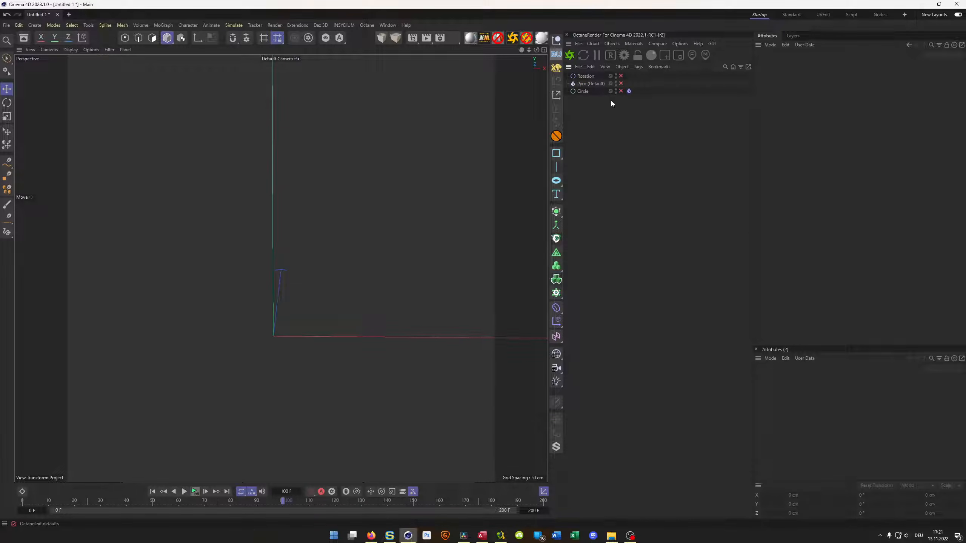
# Step: Shorten the animation to end at frame 50 and re-enable the Rotation, Pyro and Circle objects
pyautogui.click(531, 511)
pyautogui.write('50')
pyautogui.press('Return')
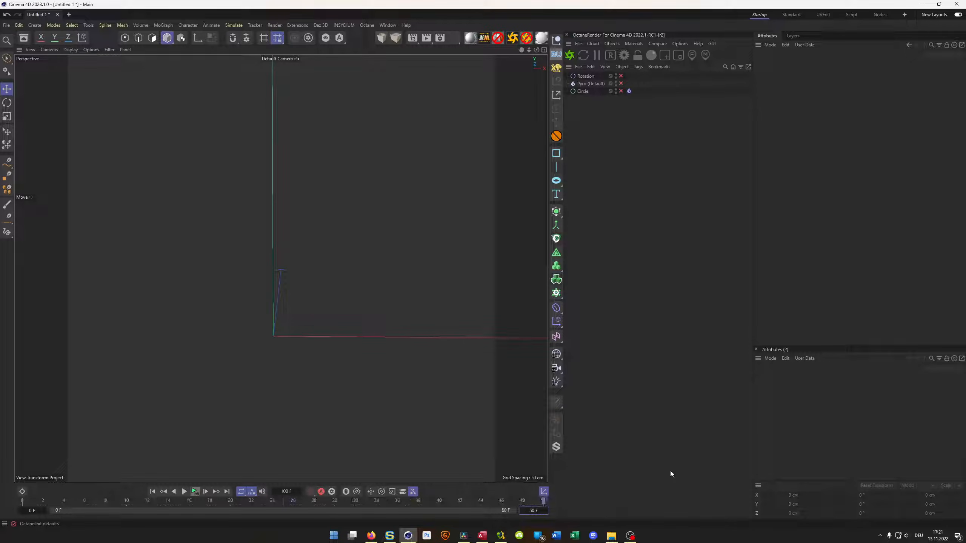
pyautogui.moveTo(622, 76); pyautogui.dragTo(621, 92)
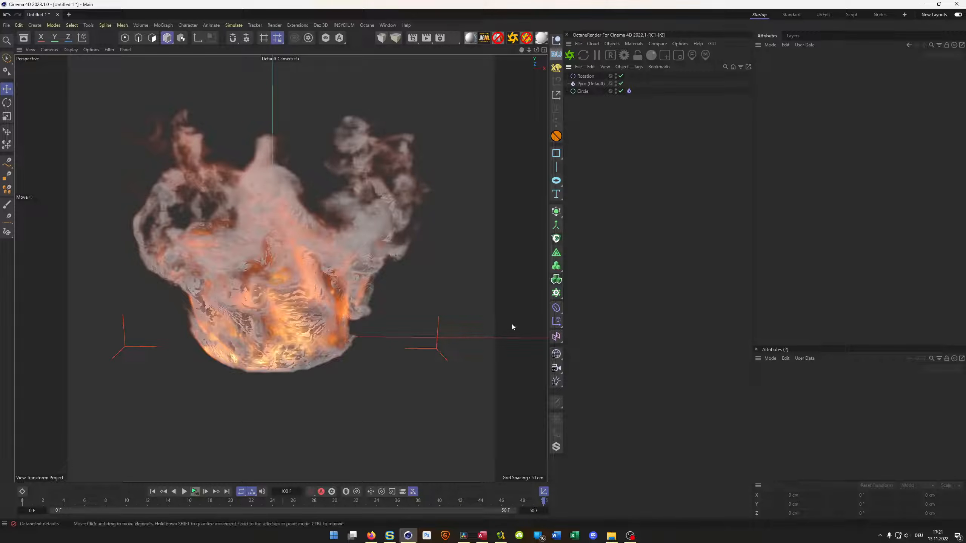
# Step: Set the Pyro object's Density, Temperature and Velocity to On Export and replay the simulation from the start
pyautogui.click(591, 84)
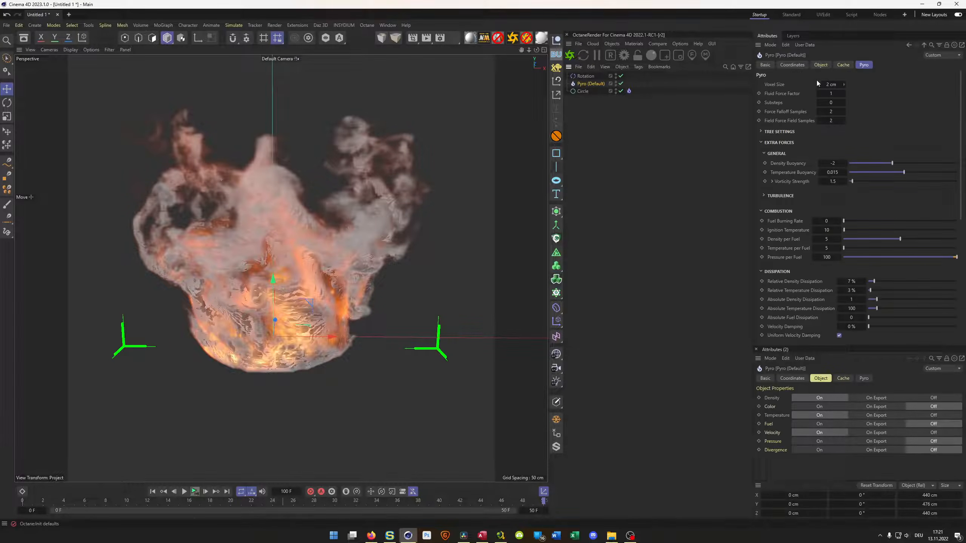
pyautogui.click(821, 65)
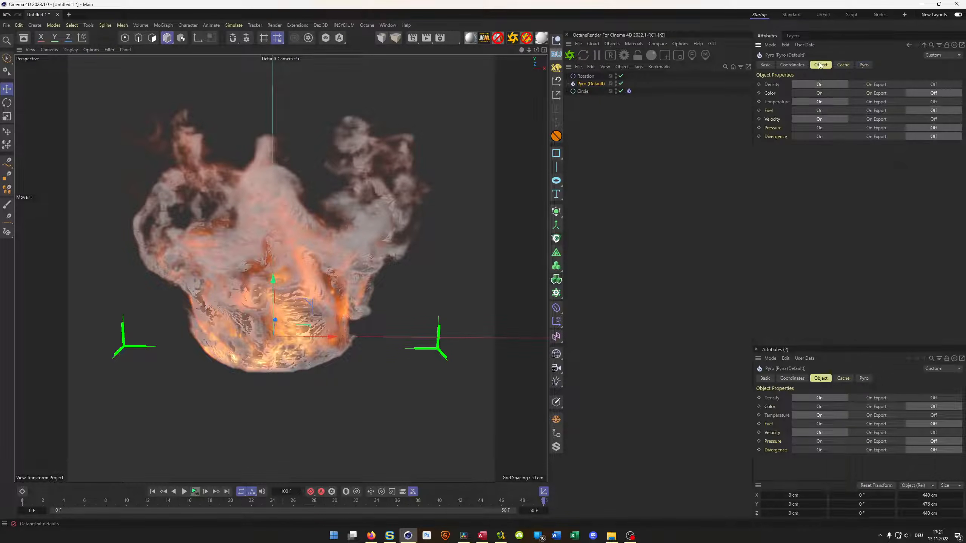
pyautogui.click(878, 84)
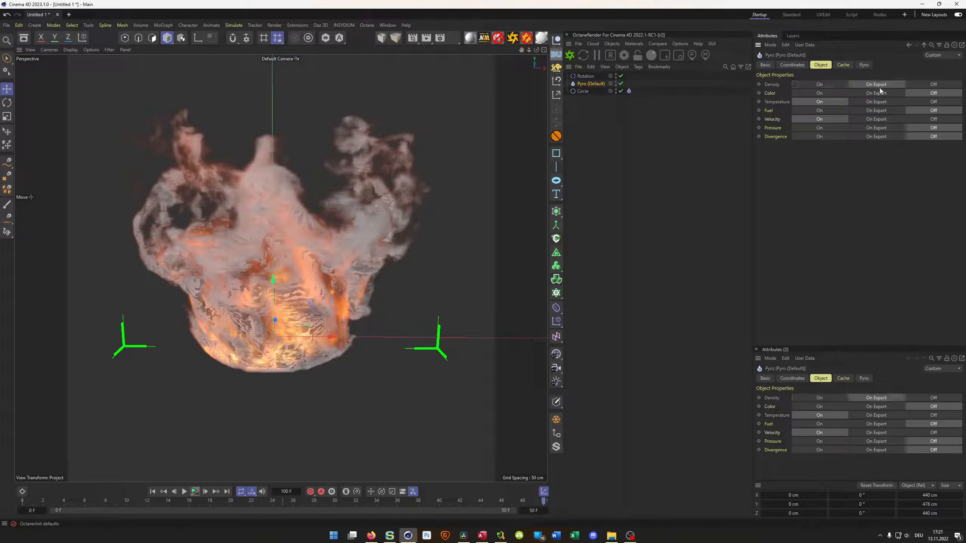
pyautogui.click(877, 102)
pyautogui.click(877, 120)
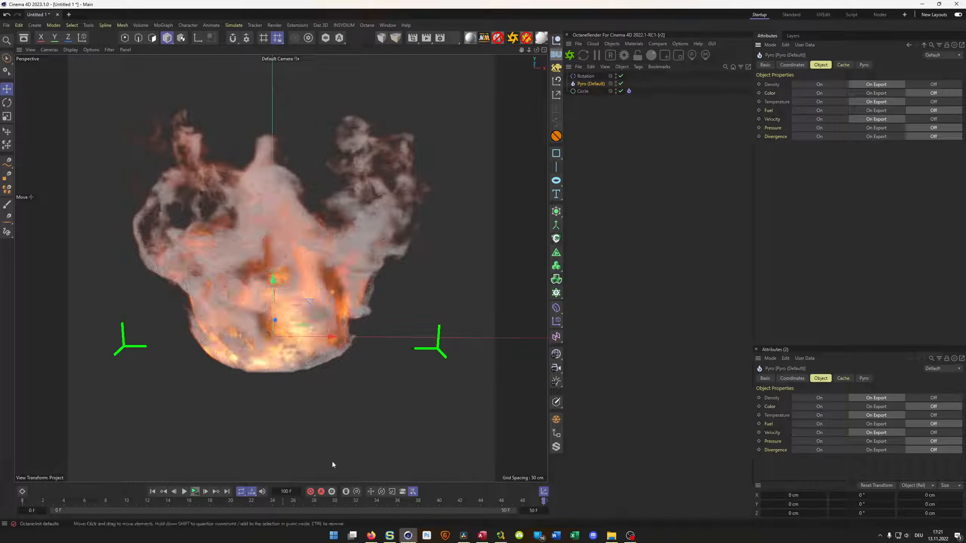
pyautogui.click(194, 492)
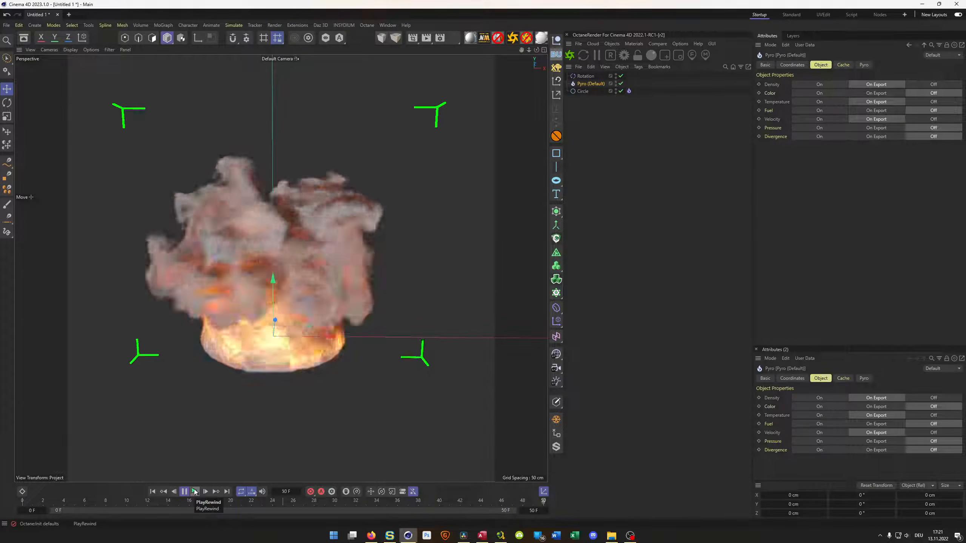
# Step: Set the Pyro object's Voxel Size to 1 cm and replay the simulation from the start
pyautogui.click(195, 492)
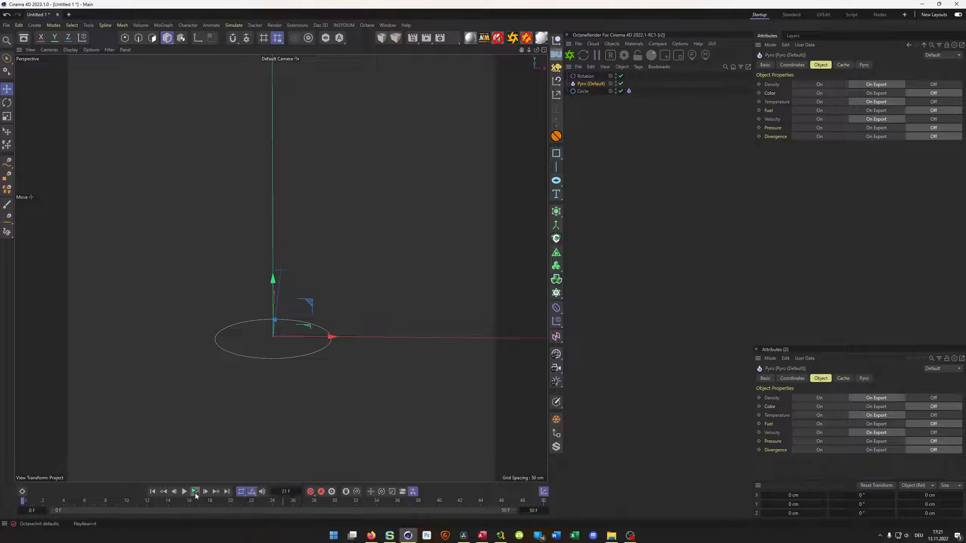
pyautogui.click(195, 493)
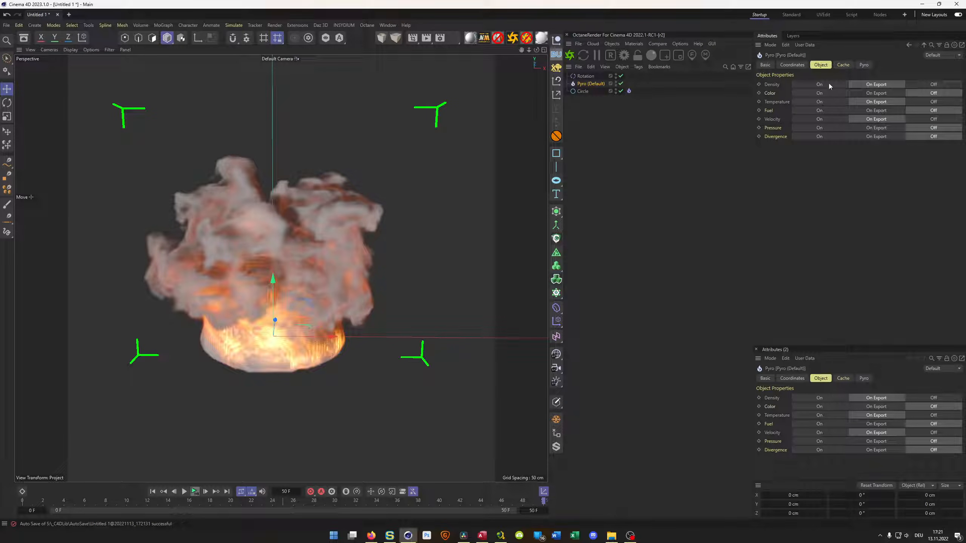
pyautogui.click(864, 64)
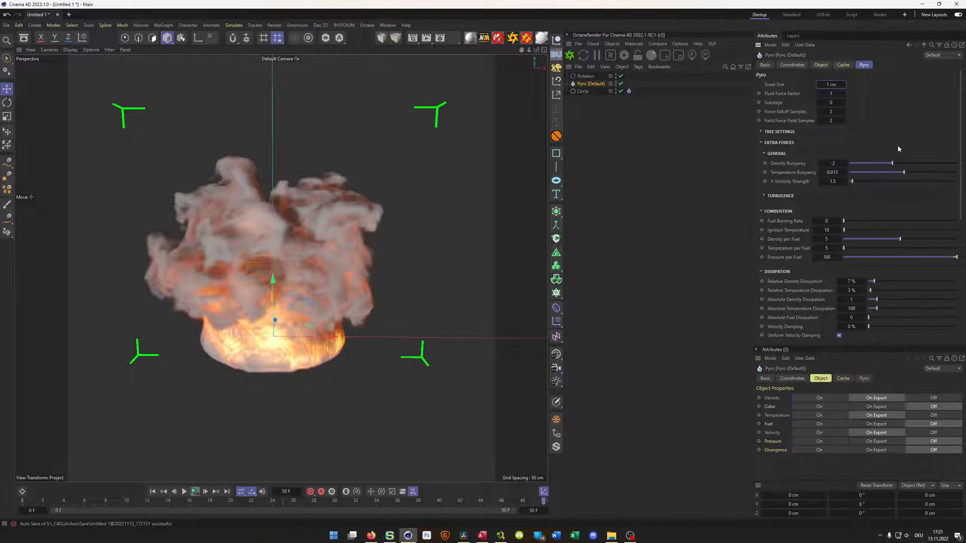
pyautogui.click(194, 492)
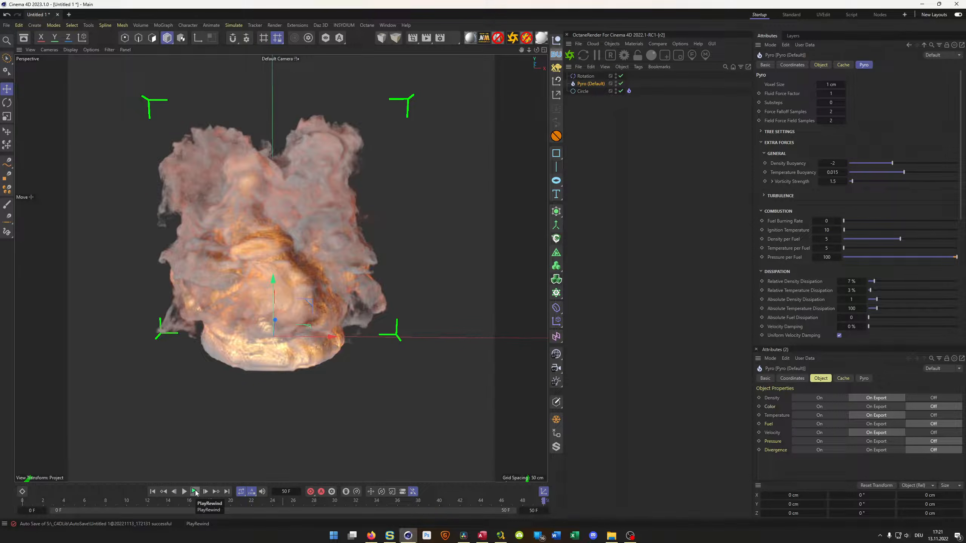
pyautogui.click(189, 494)
# Step: Set the Pyro object's Voxel Size to 2 cm and Substeps to 1, then replay the simulation from the first frame
pyautogui.click(831, 84)
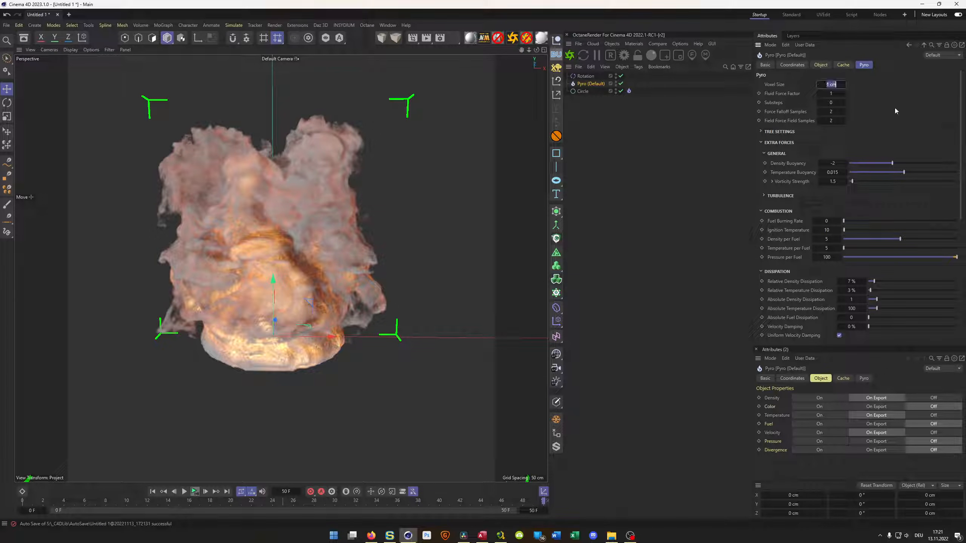
pyautogui.write('2')
pyautogui.press('Return')
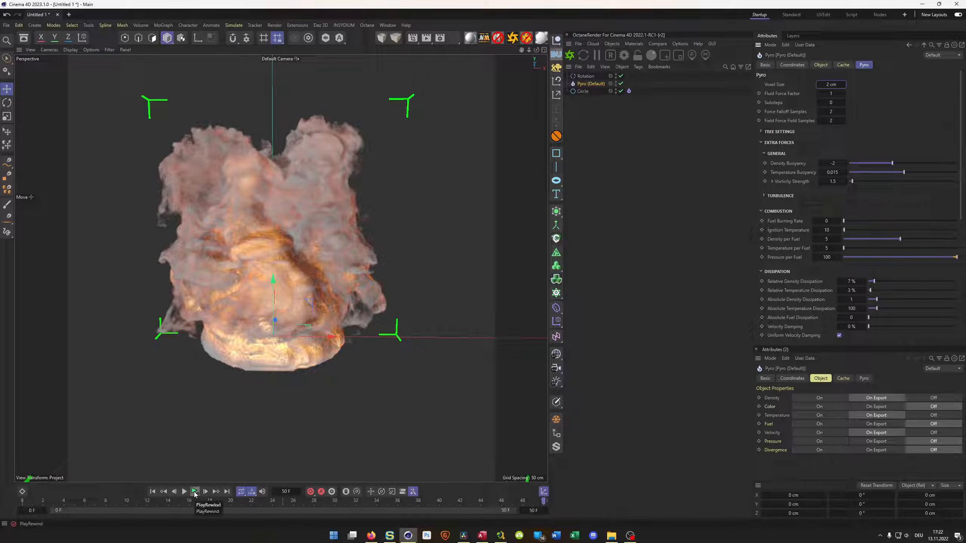
pyautogui.click(157, 494)
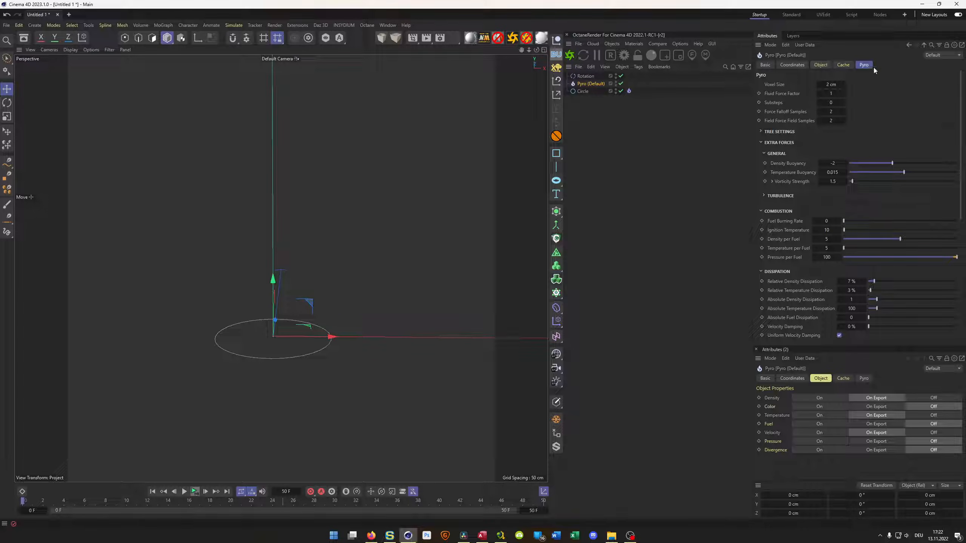
pyautogui.click(830, 102)
pyautogui.write('1')
pyautogui.click(198, 493)
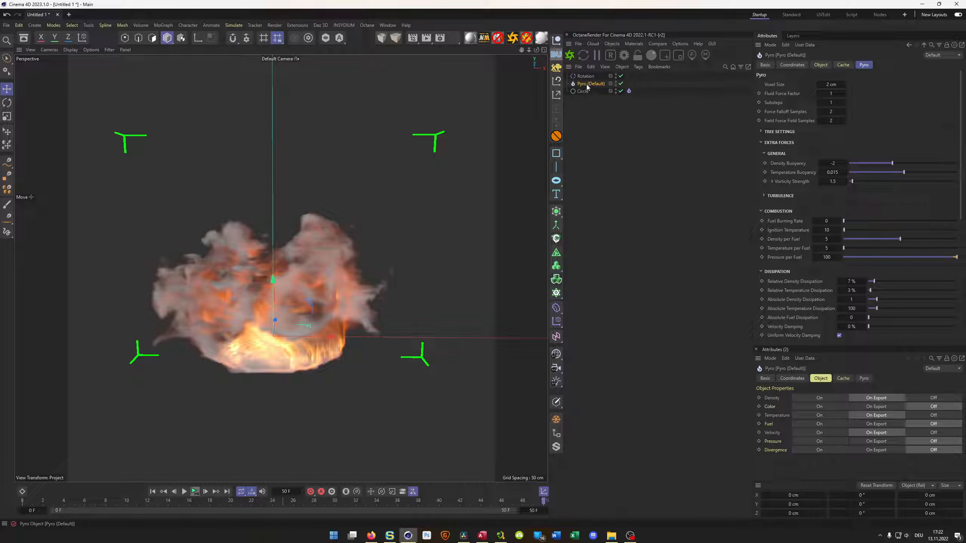
# Step: Start caching the simulation scene and create and open a new folder named Seq inside _VDB as export location
pyautogui.click(842, 65)
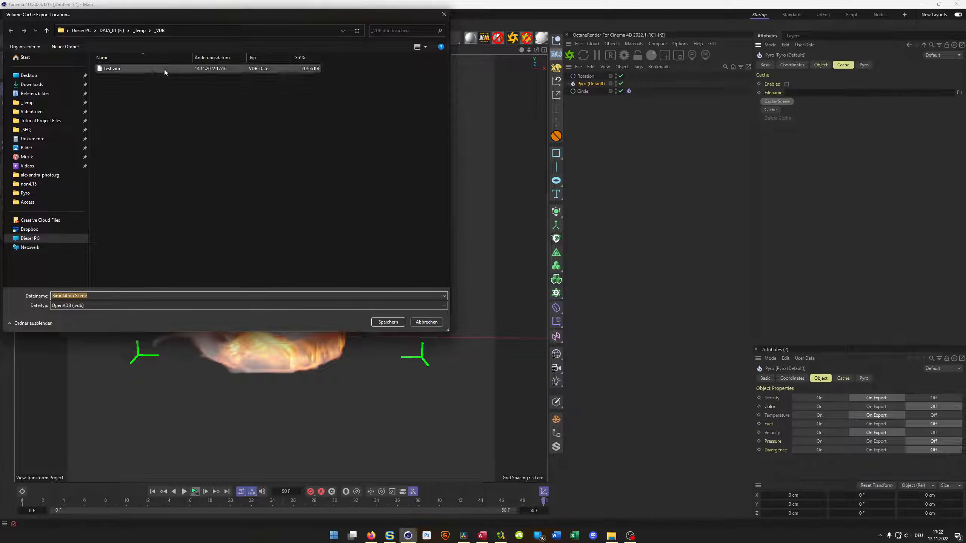
pyautogui.click(141, 124)
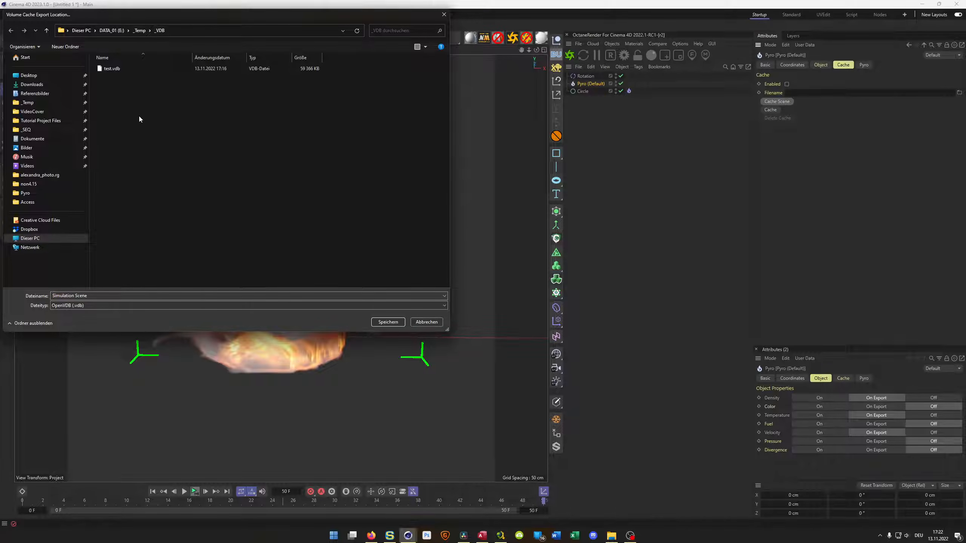
pyautogui.click(75, 47)
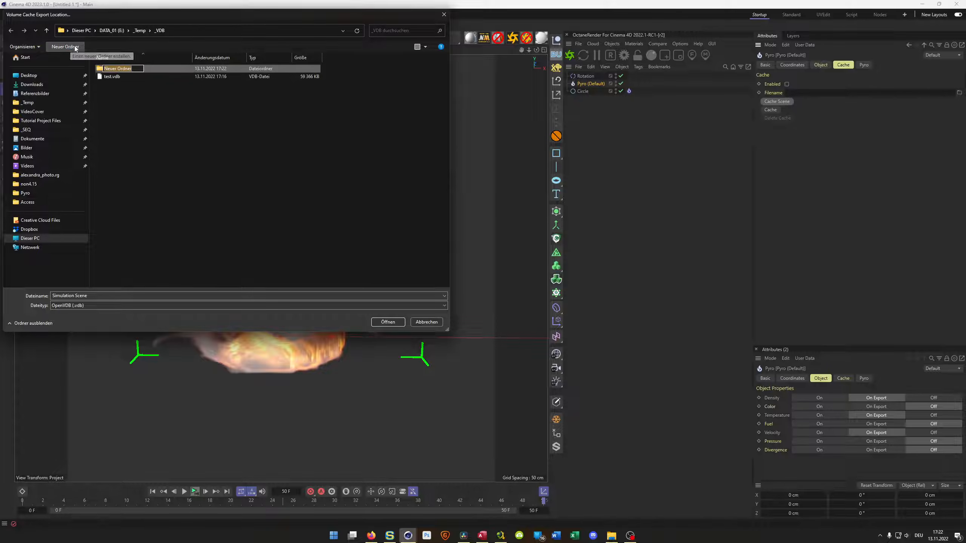
pyautogui.write('Seq')
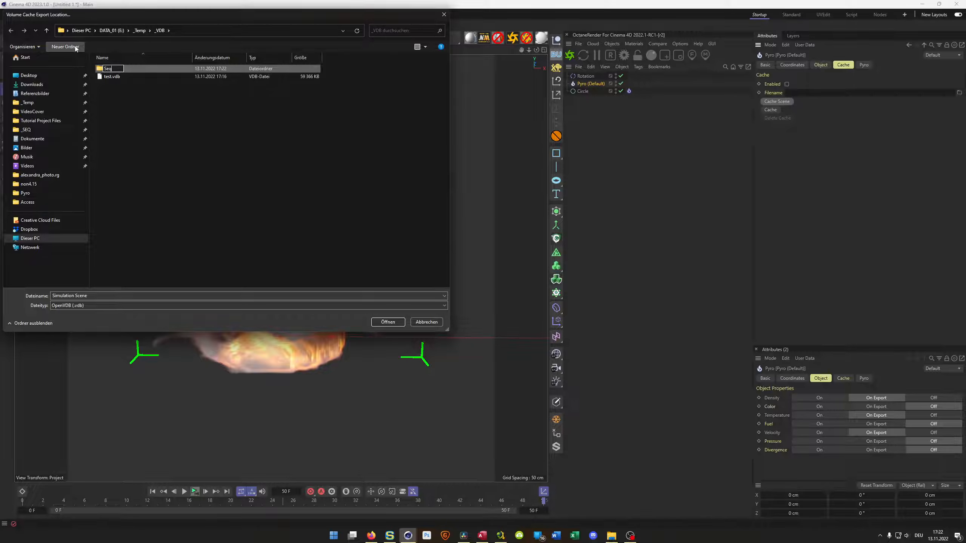
pyautogui.press('Return')
pyautogui.press('Return')
# Step: Name the OpenVDB cache frame_ and run the caching, moving the progress window out of the way
pyautogui.click(154, 294)
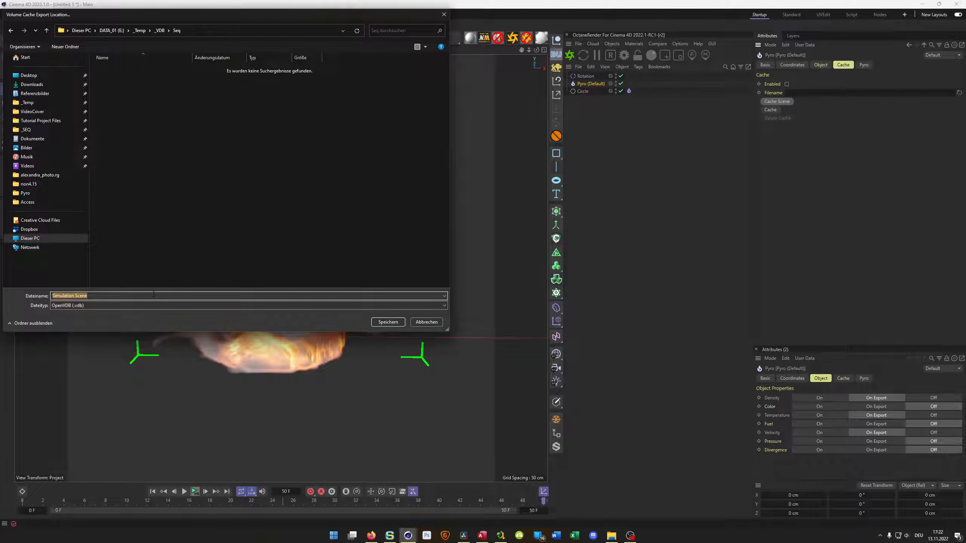
pyautogui.write('frame_')
pyautogui.press('Return')
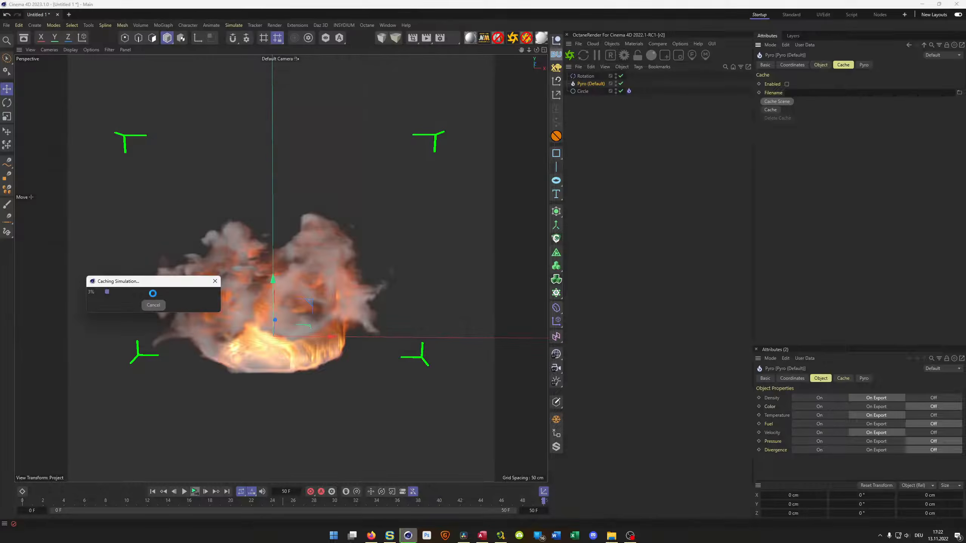
pyautogui.moveTo(142, 281); pyautogui.dragTo(729, 193)
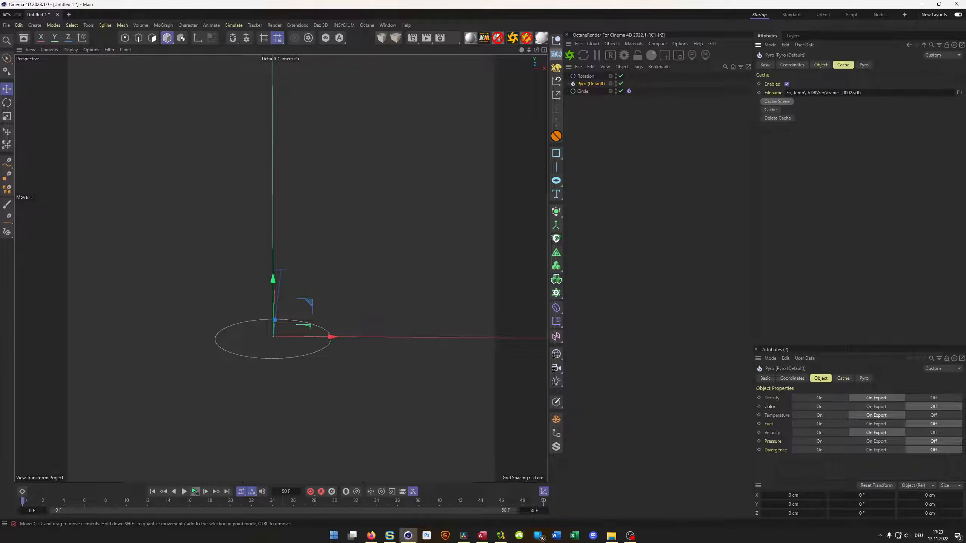
# Step: Open the Seq folder in File Explorer and examine the exported VDB frames and their file sizes, closing the window when done
pyautogui.moveTo(0, 228); pyautogui.dragTo(680, 103)
pyautogui.doubleClick(409, 165)
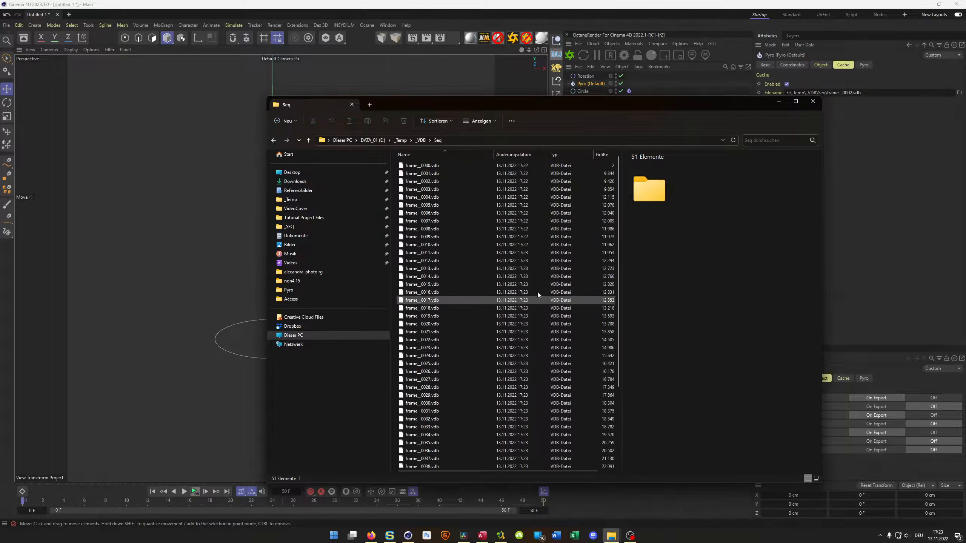
pyautogui.moveTo(619, 168)
pyautogui.mouseDown()
pyautogui.moveTo(619, 188)
pyautogui.moveTo(619, 166)
pyautogui.mouseUp()
pyautogui.moveTo(626, 199); pyautogui.dragTo(688, 199)
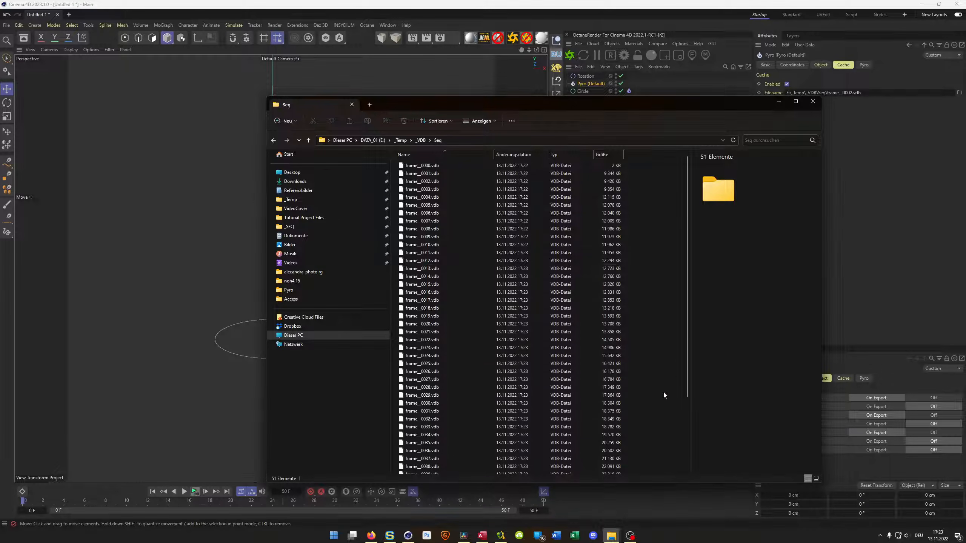
pyautogui.moveTo(688, 334); pyautogui.dragTo(687, 421)
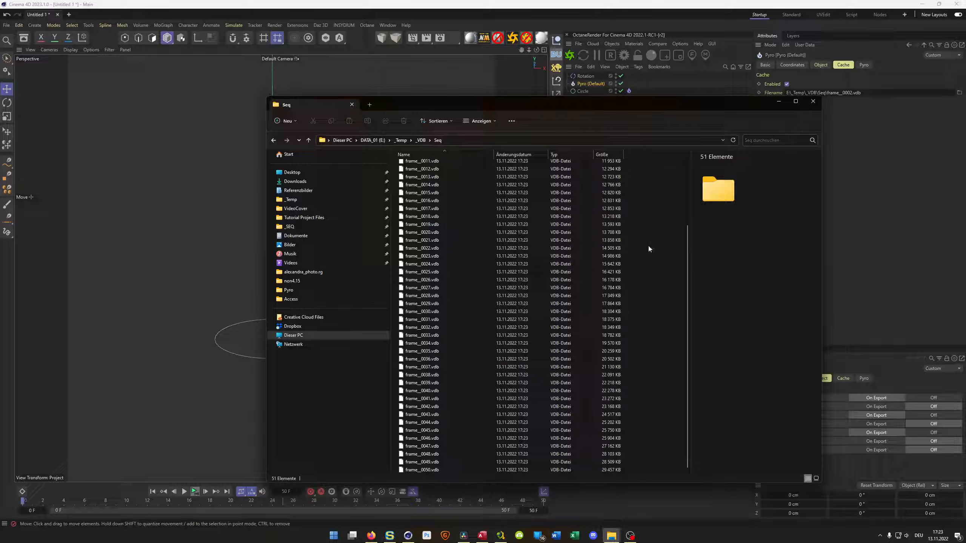
pyautogui.moveTo(689, 254); pyautogui.dragTo(688, 162)
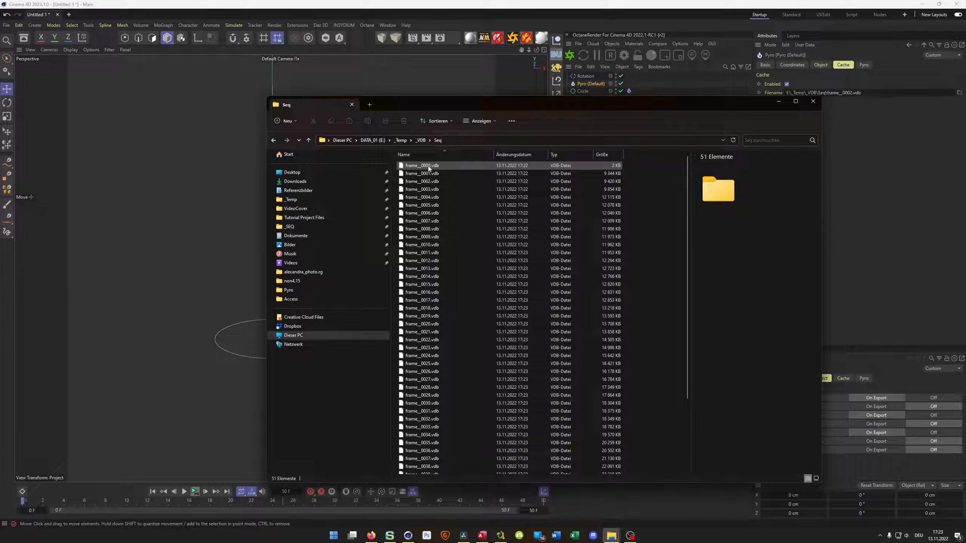
pyautogui.moveTo(689, 219); pyautogui.dragTo(684, 338)
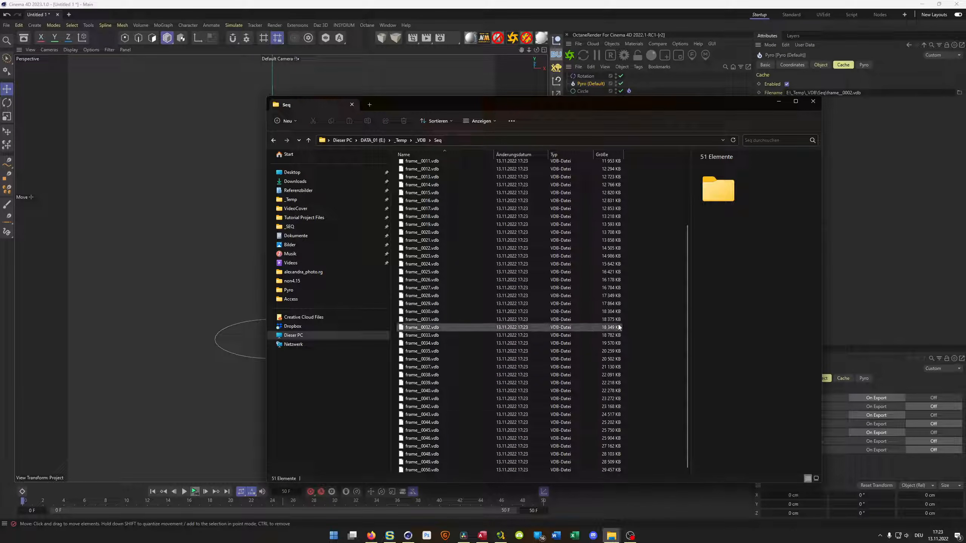
pyautogui.scroll(4, 540, 213)
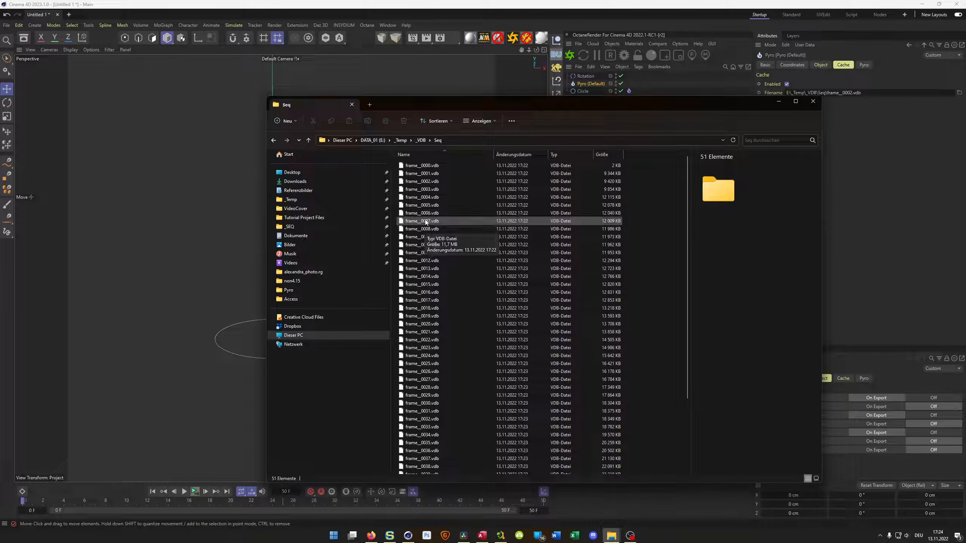
pyautogui.click(817, 104)
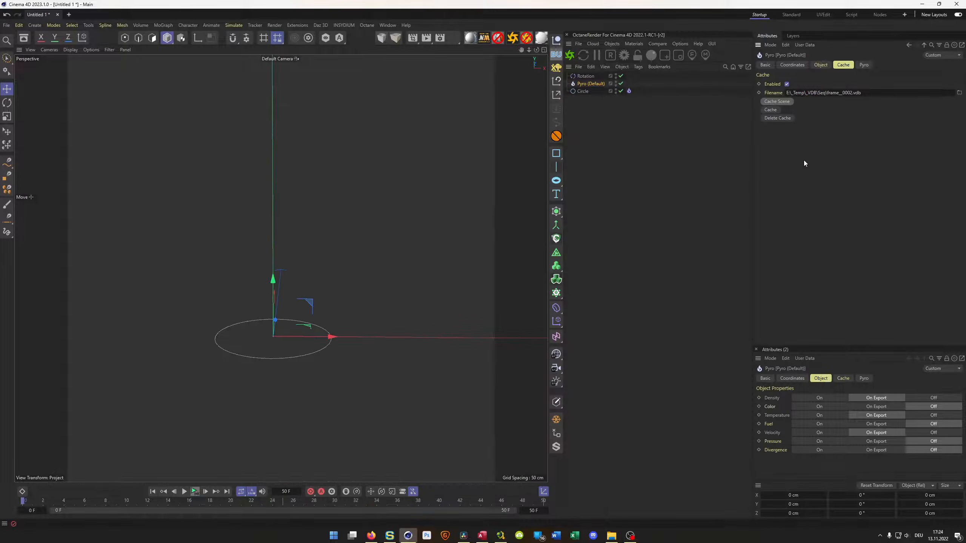
# Step: Delete all objects from the scene and add an Octane Vdb Volume
pyautogui.hotkey('ctrl', 'a')
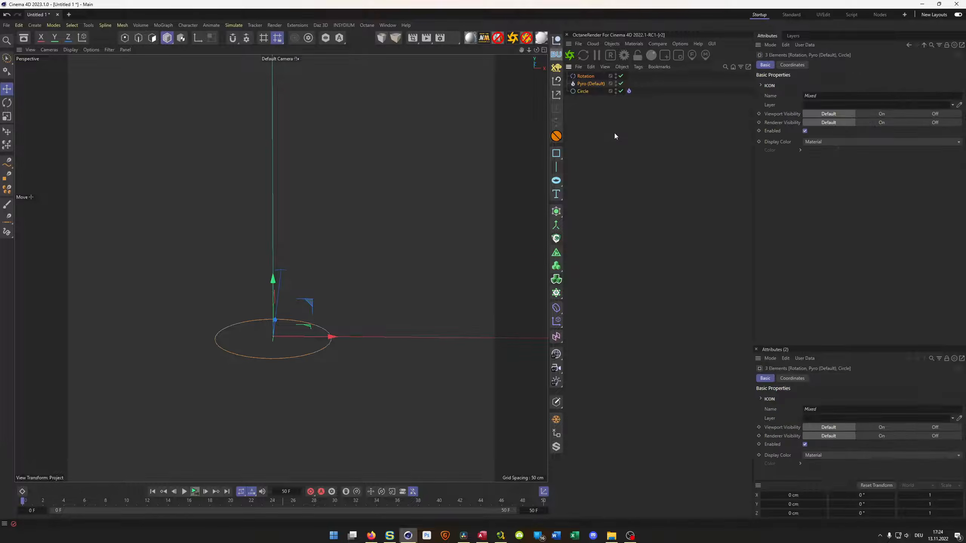
pyautogui.press('Delete')
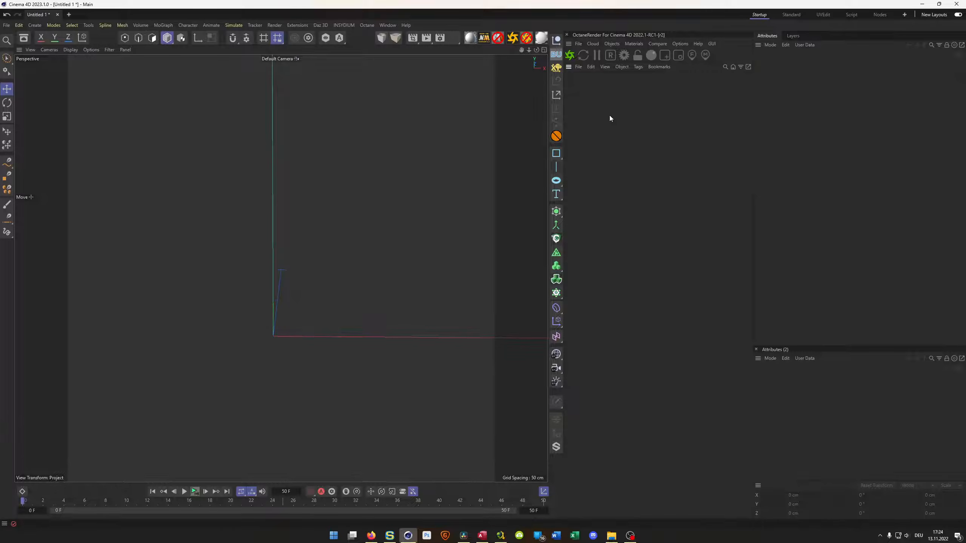
pyautogui.click(613, 44)
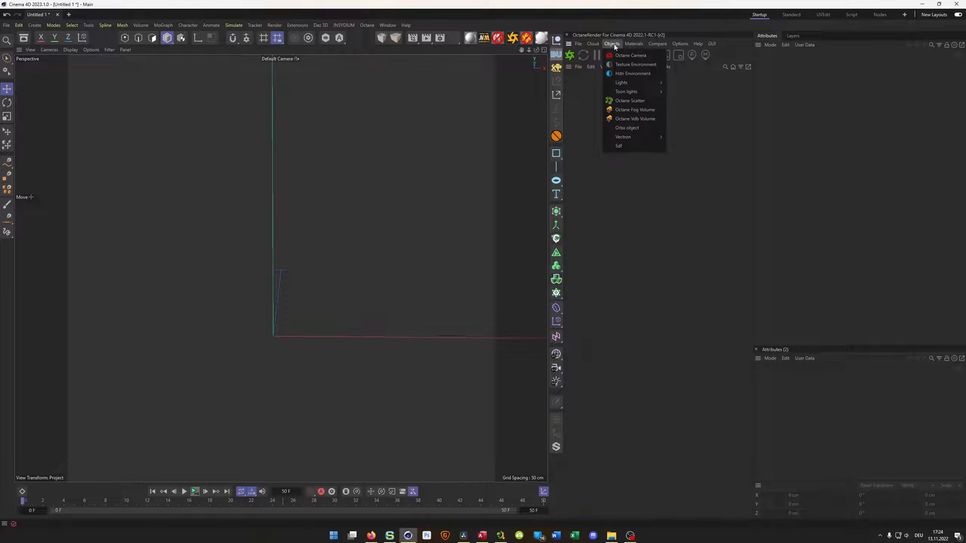
pyautogui.click(620, 119)
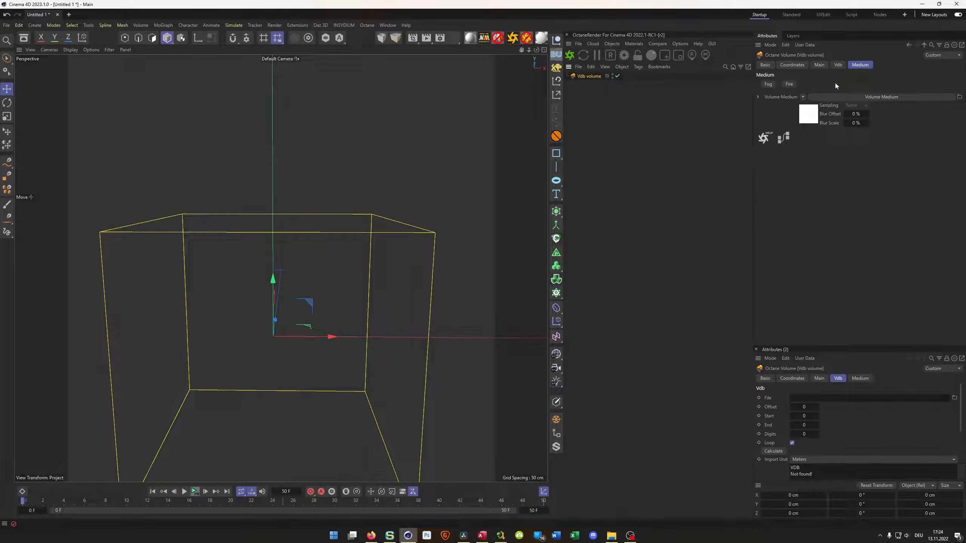
# Step: Load frame__0000.vdb from the _VDB\Seq folder into the Vdb volume object
pyautogui.click(839, 66)
pyautogui.click(960, 84)
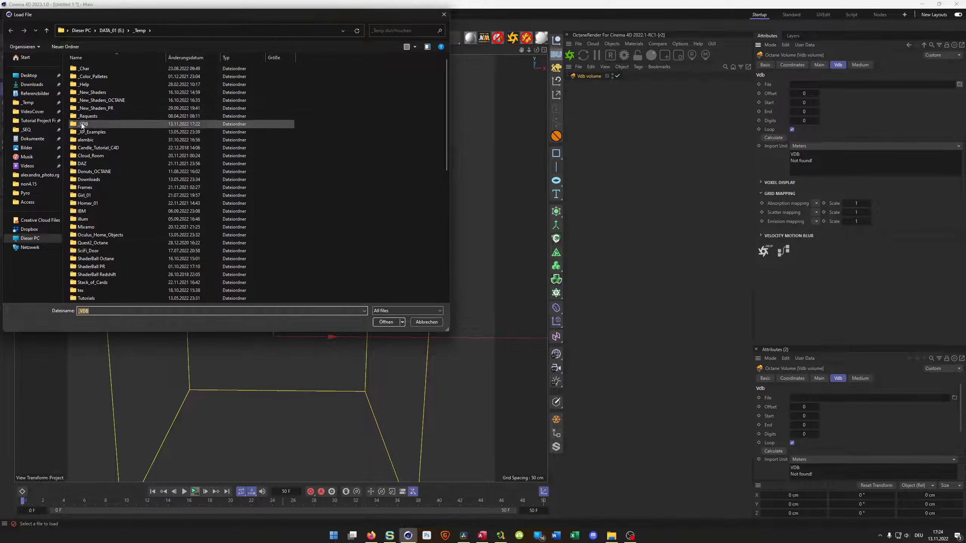
pyautogui.doubleClick(82, 125)
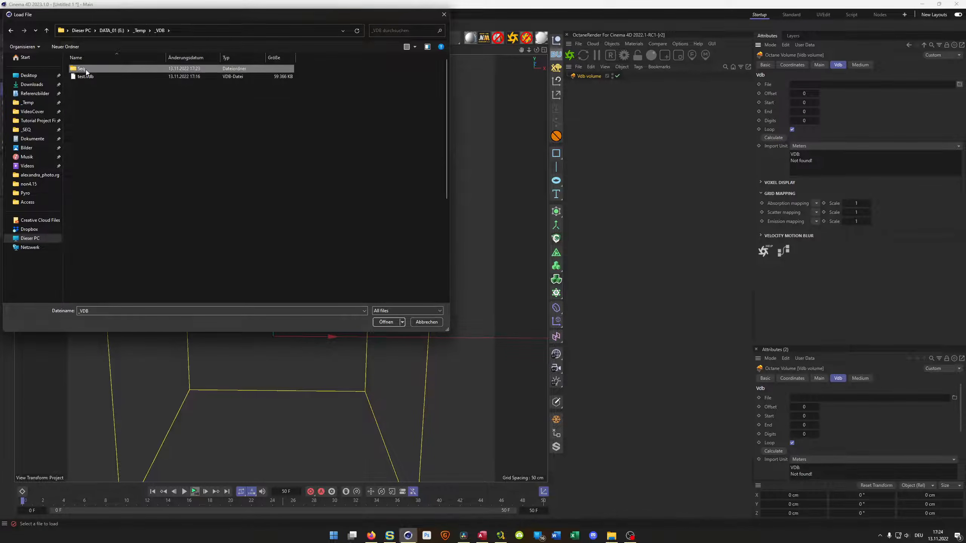
pyautogui.doubleClick(87, 71)
pyautogui.doubleClick(91, 69)
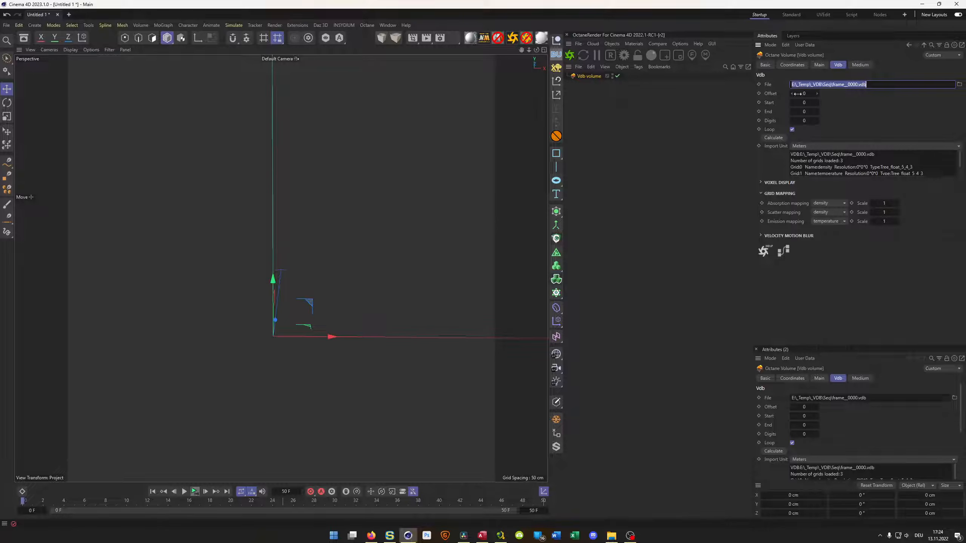
# Step: Set the VDB sequence's End to 50 and Digits to 4, and run Calculate
pyautogui.click(806, 112)
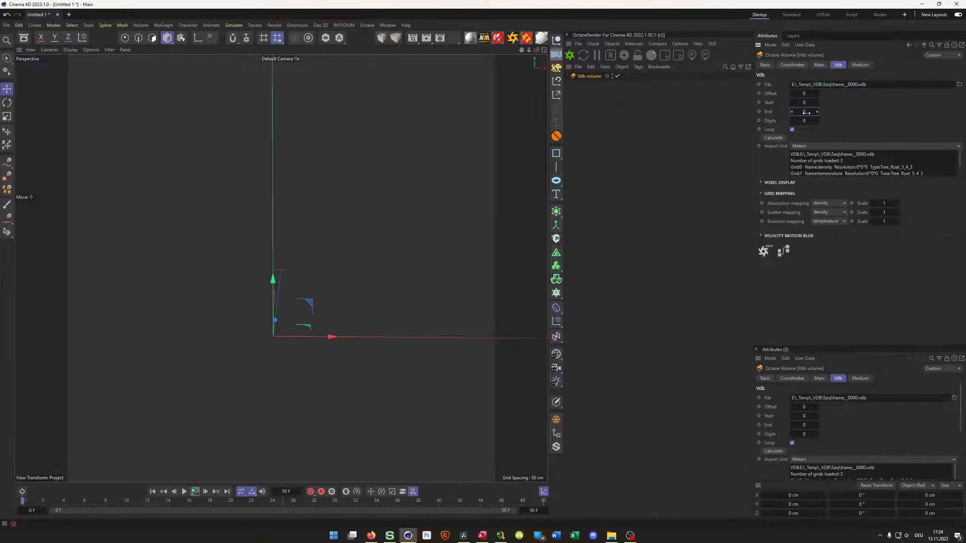
pyautogui.write('50')
pyautogui.press('Return')
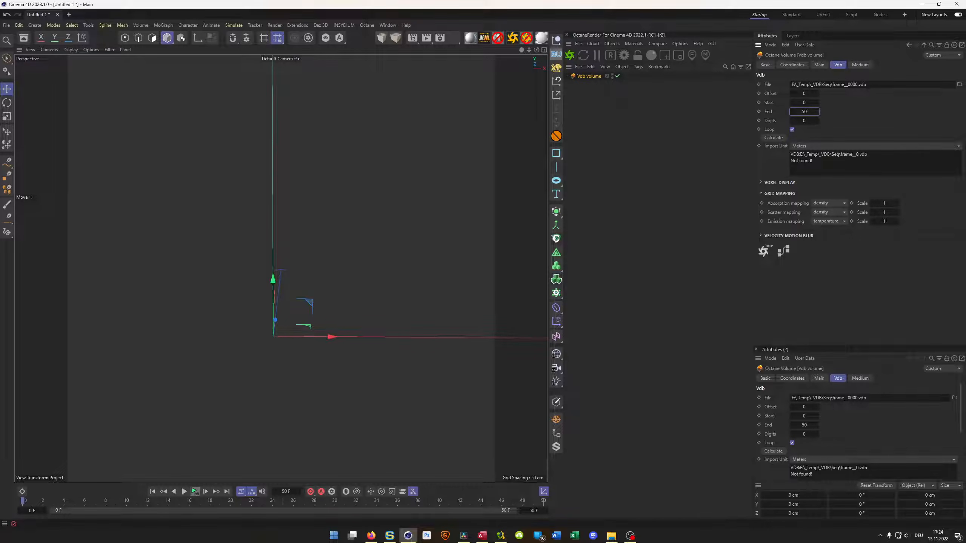
pyautogui.click(807, 121)
pyautogui.write('4')
pyautogui.press('Return')
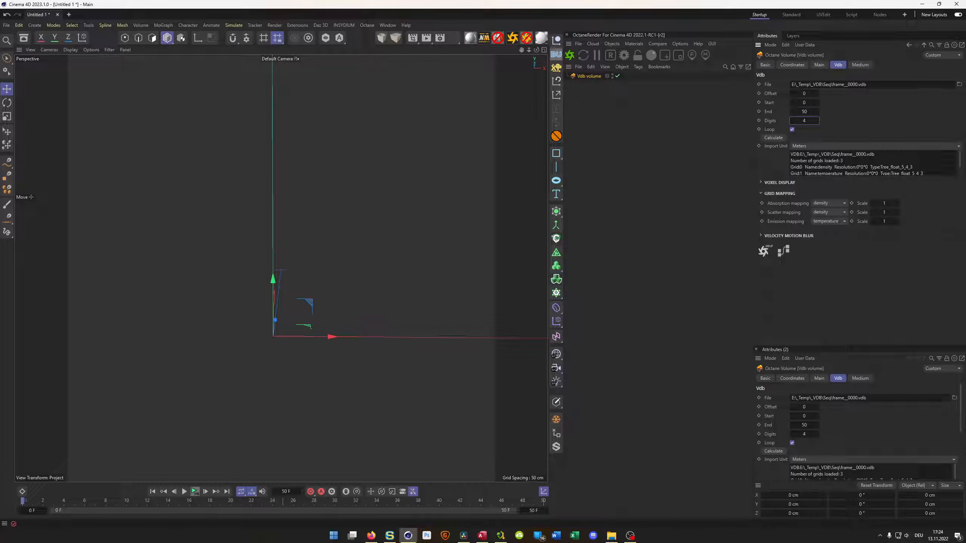
pyautogui.scroll(-1, 873, 164)
pyautogui.scroll(1, 873, 164)
pyautogui.click(776, 138)
# Step: Play the loaded VDB sequence from the start and stop it at frame 23
pyautogui.click(194, 492)
pyautogui.click(185, 492)
pyautogui.keyDown('alt'); pyautogui.moveTo(276, 326); pyautogui.dragTo(269, 267); pyautogui.keyUp('alt')
pyautogui.keyDown('alt'); pyautogui.moveTo(269, 267); pyautogui.dragTo(273, 265, button='middle'); pyautogui.keyUp('alt')
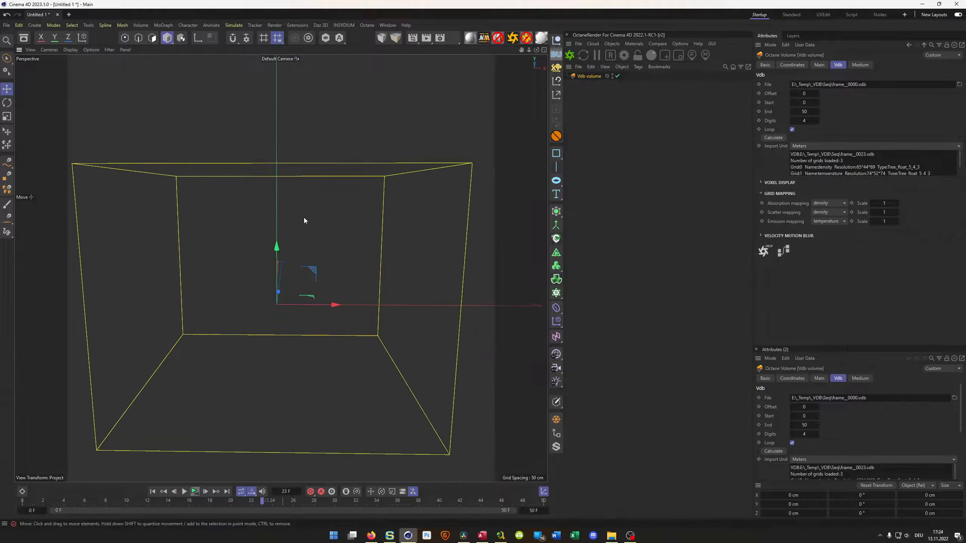
# Step: Start an Octane Live Viewer render of the VDB volume and frame the smoke more closely
pyautogui.click(570, 55)
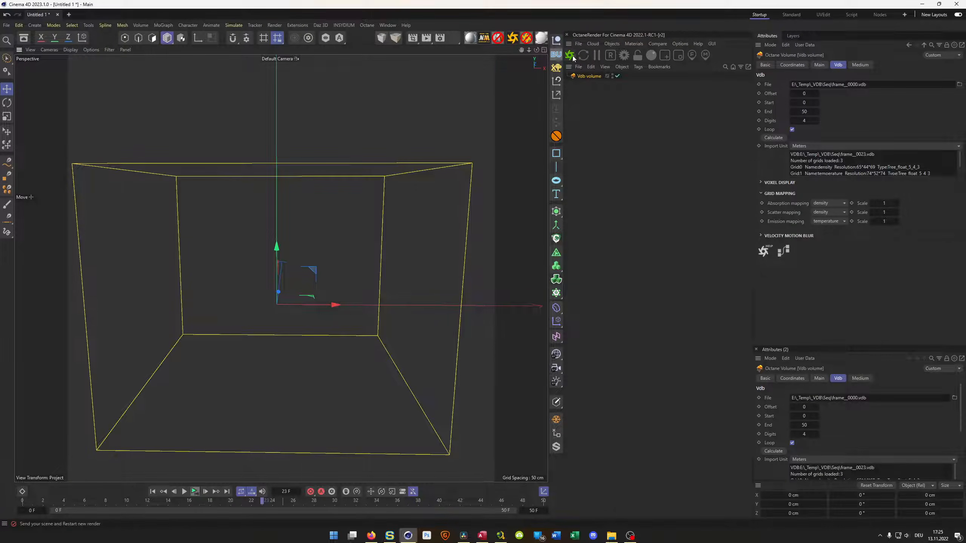
pyautogui.moveTo(427, 137); pyautogui.dragTo(494, 84)
pyautogui.scroll(5, 426, 254)
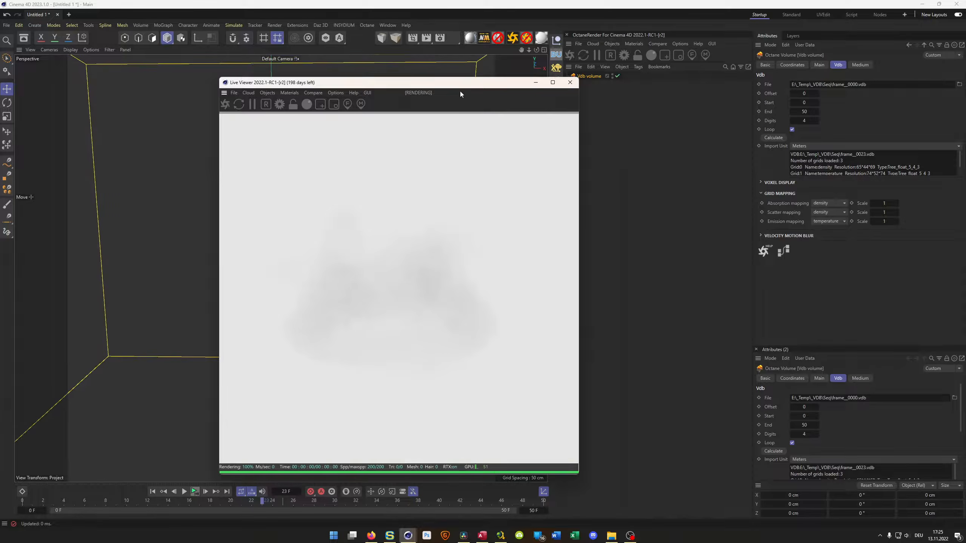
# Step: Open the VDB volume's Volume Medium and set its Volume step length to 0.1
pyautogui.moveTo(456, 89); pyautogui.dragTo(403, 88)
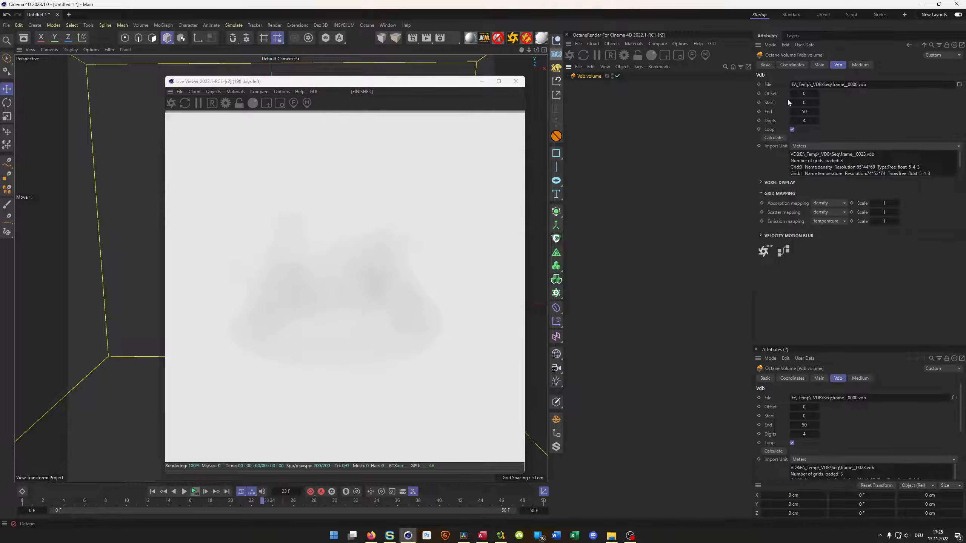
pyautogui.click(863, 65)
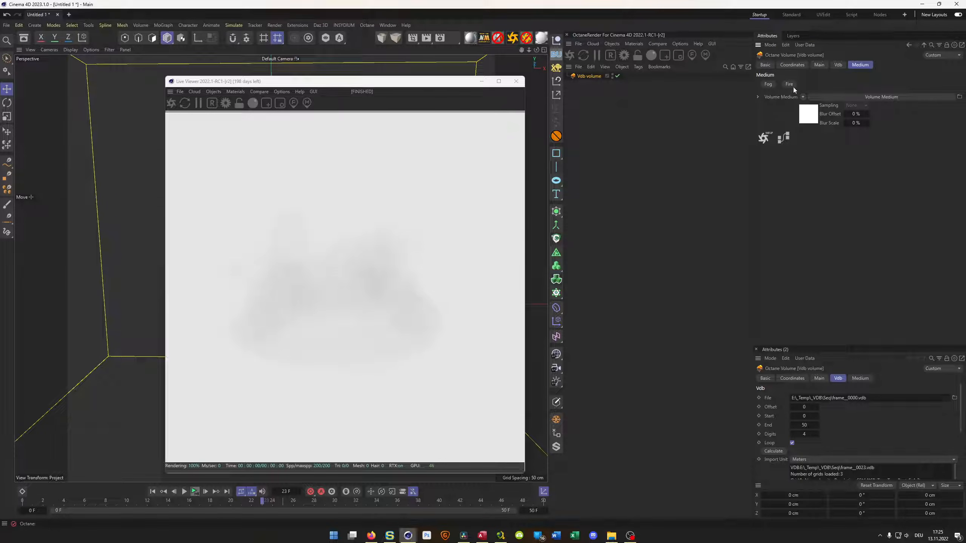
pyautogui.click(808, 114)
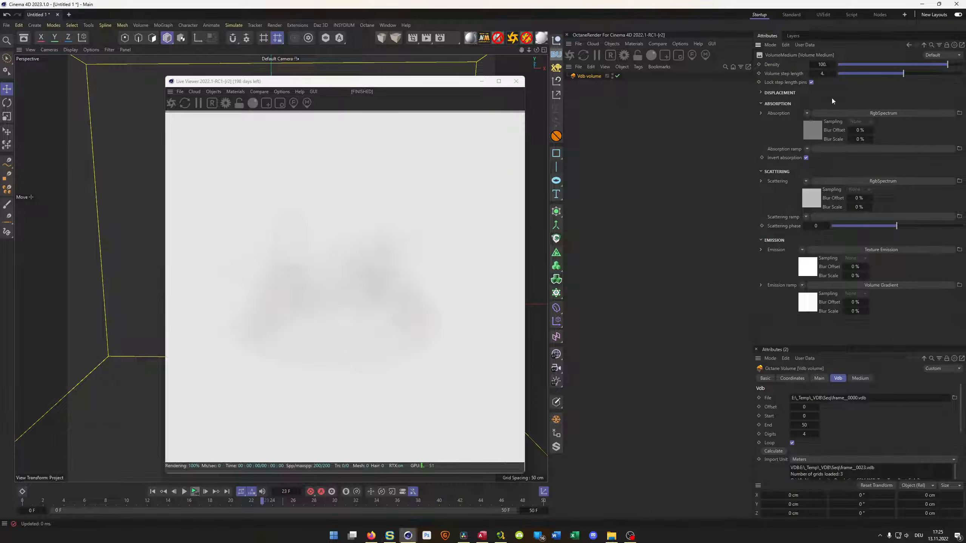
pyautogui.write('0.1')
pyautogui.press('Return')
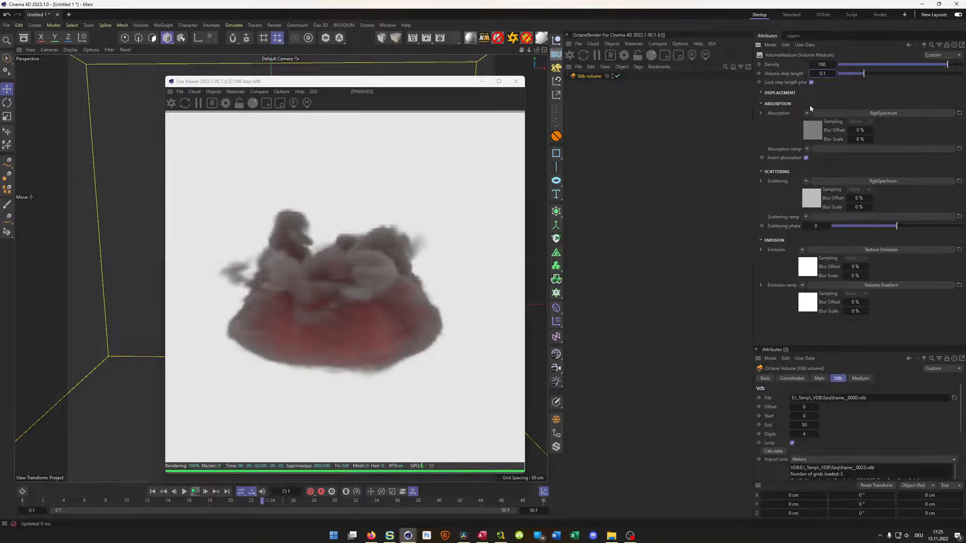
# Step: Load a black-red-orange-yellow-white preset into the emission ramp's Volume Gradient and lower its Max value to about 2.25
pyautogui.click(808, 303)
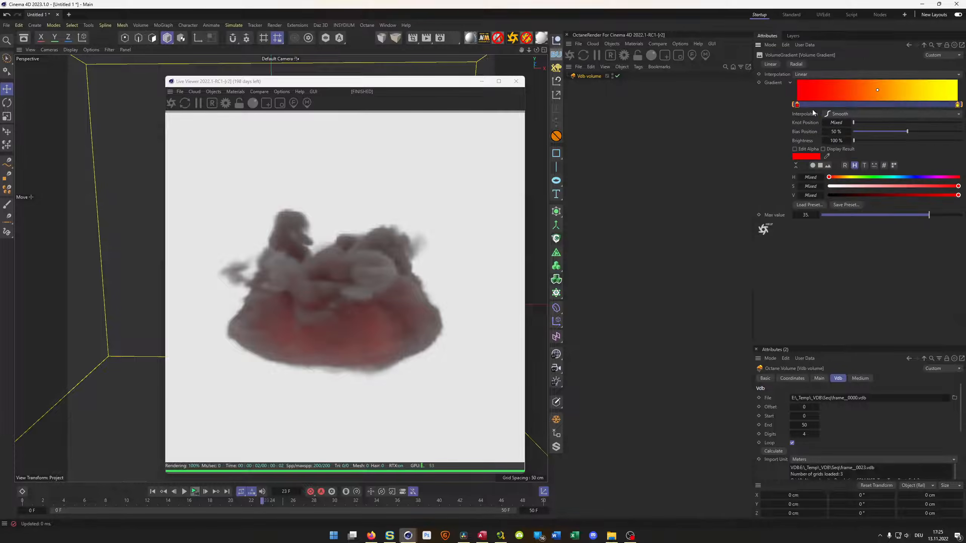
pyautogui.click(799, 204)
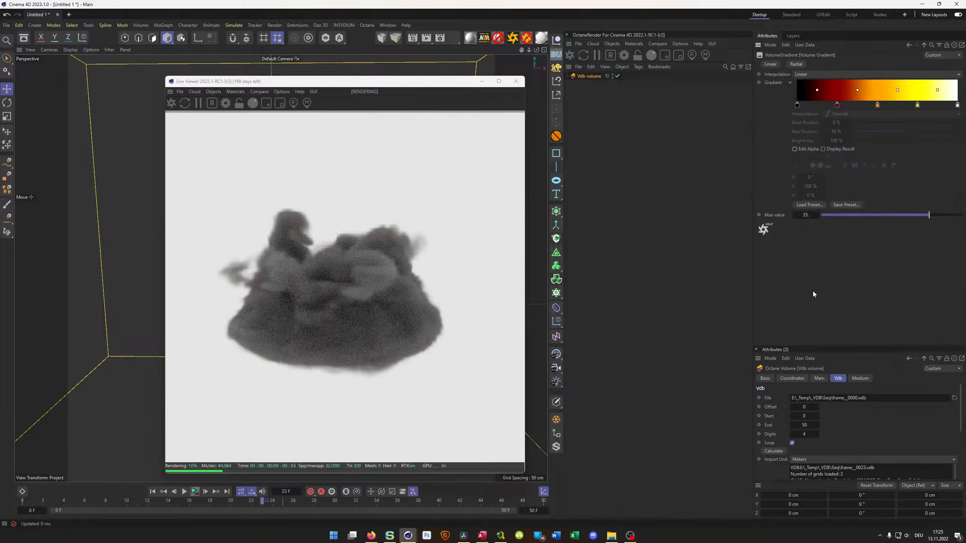
pyautogui.moveTo(928, 215); pyautogui.dragTo(899, 219)
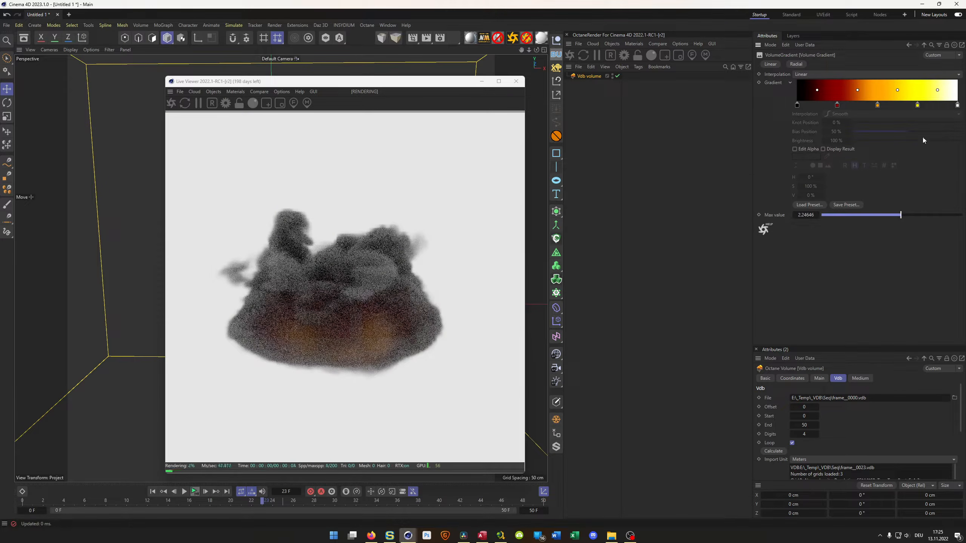
pyautogui.click(924, 46)
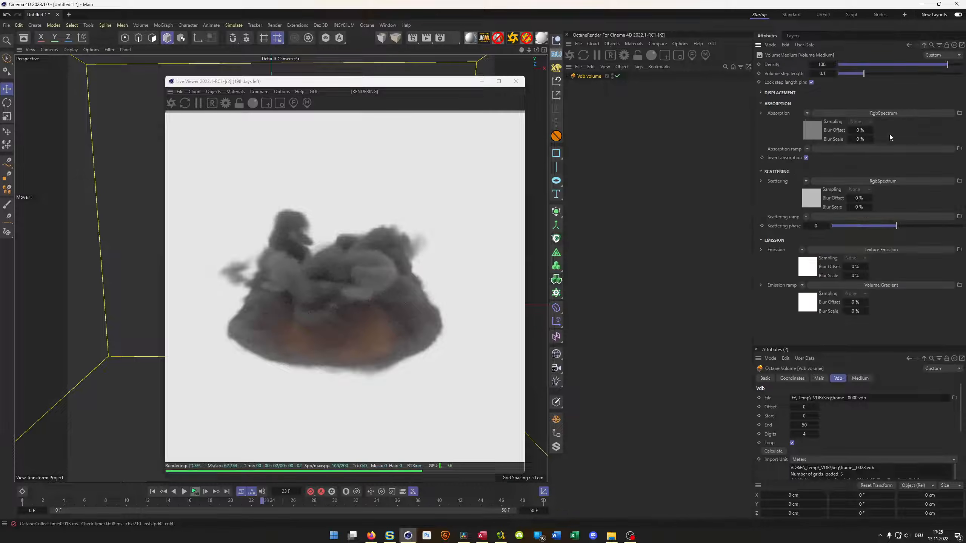
# Step: Raise the Texture Emission's Power to about 11.4 and return to the Volume Medium settings
pyautogui.moveTo(910, 108)
pyautogui.mouseDown()
pyautogui.moveTo(932, 109)
pyautogui.moveTo(924, 116)
pyautogui.mouseUp()
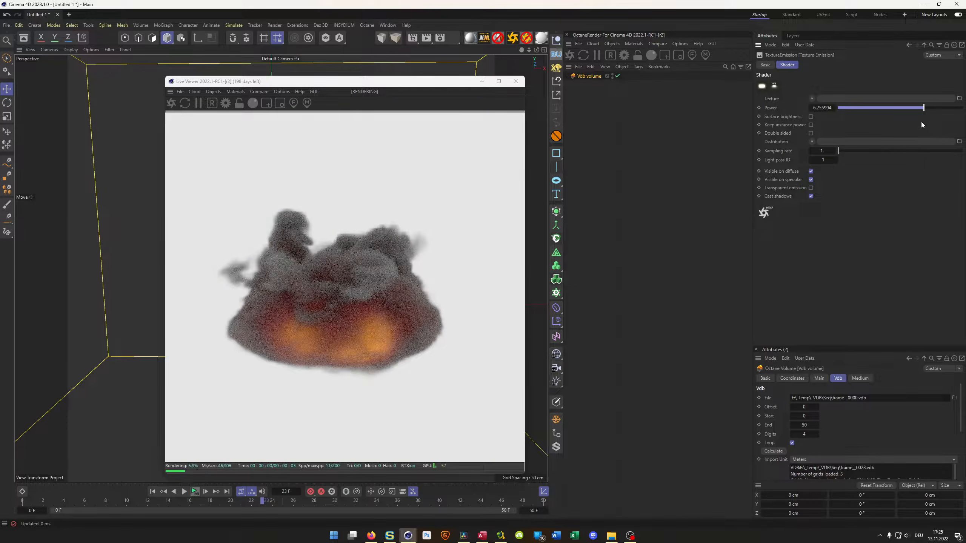
pyautogui.moveTo(924, 110); pyautogui.dragTo(928, 112)
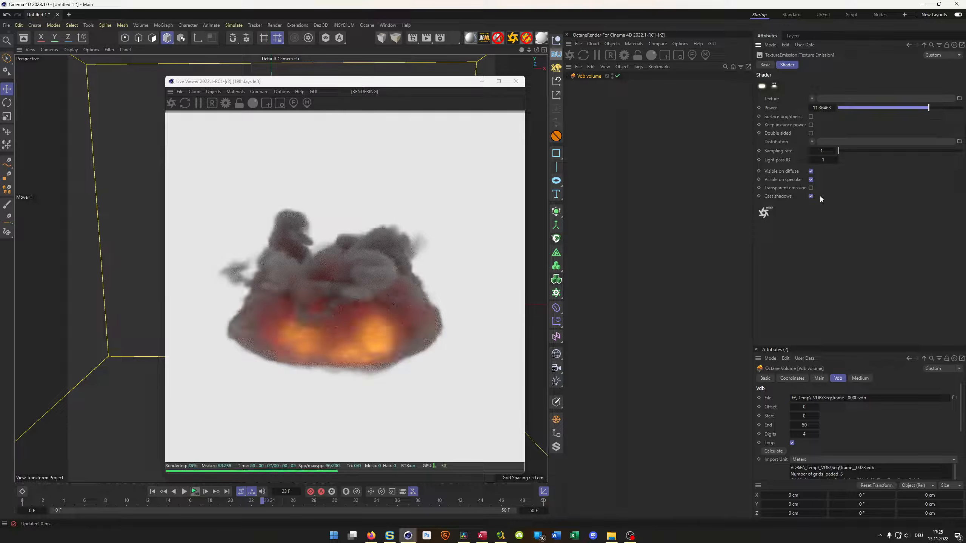
pyautogui.click(924, 45)
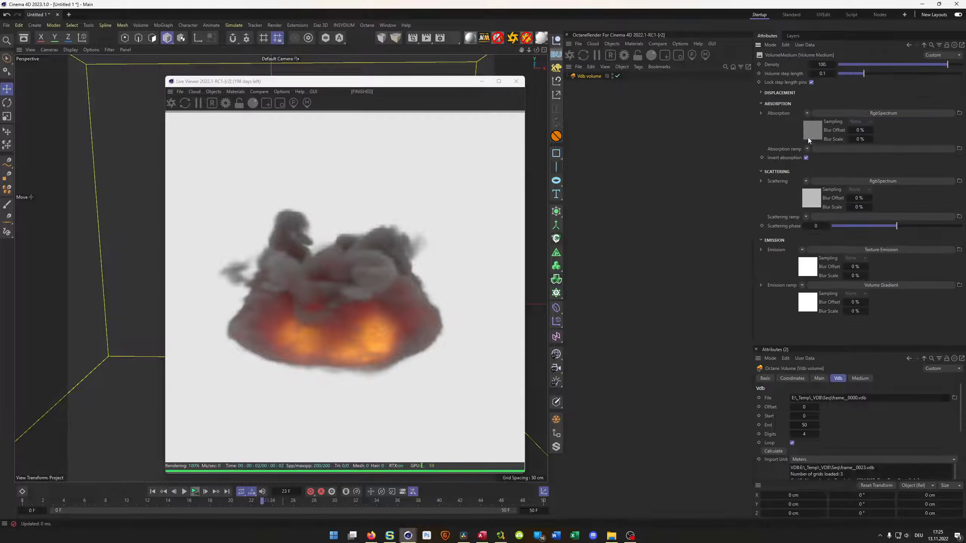
# Step: Play the sequence, stop it at frame 34, and set the Volume Medium's Density to 1000
pyautogui.click(193, 494)
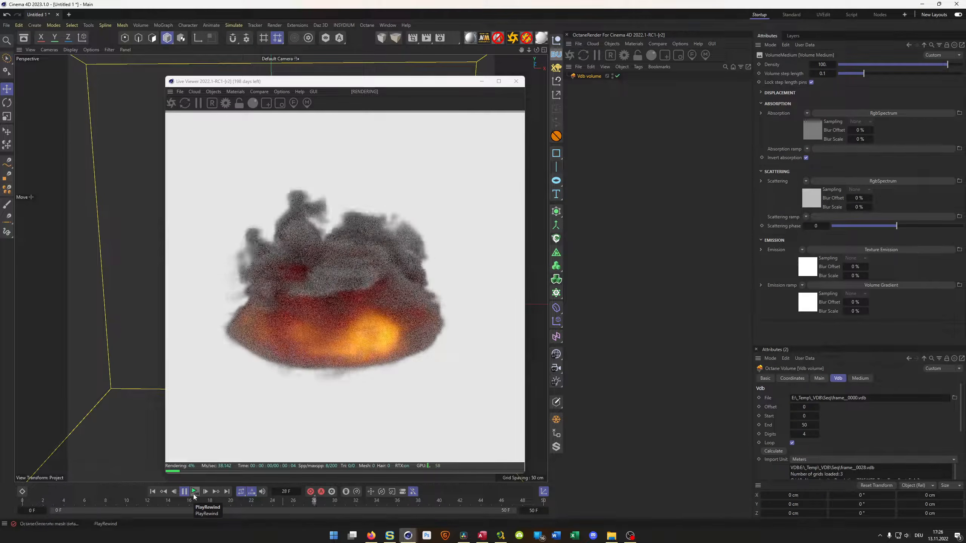
pyautogui.click(185, 494)
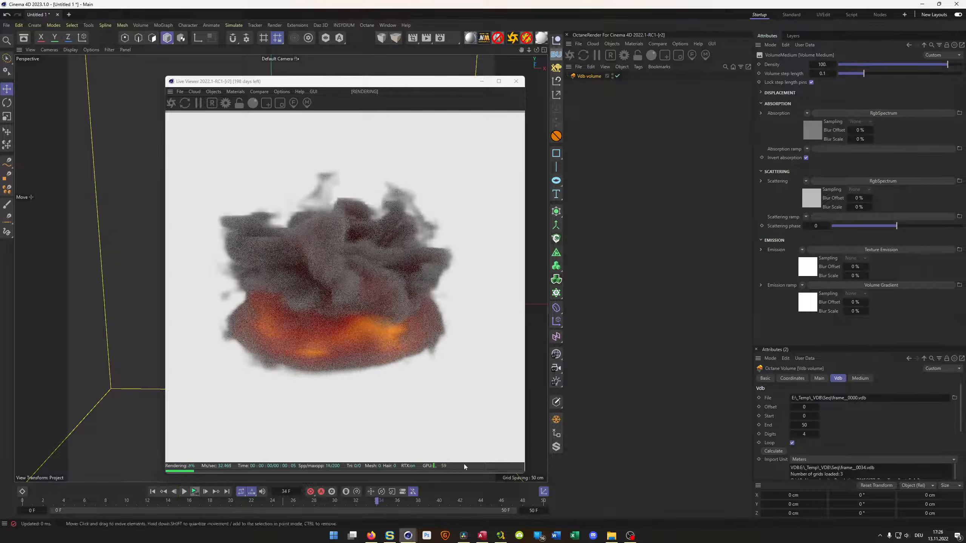
pyautogui.click(822, 64)
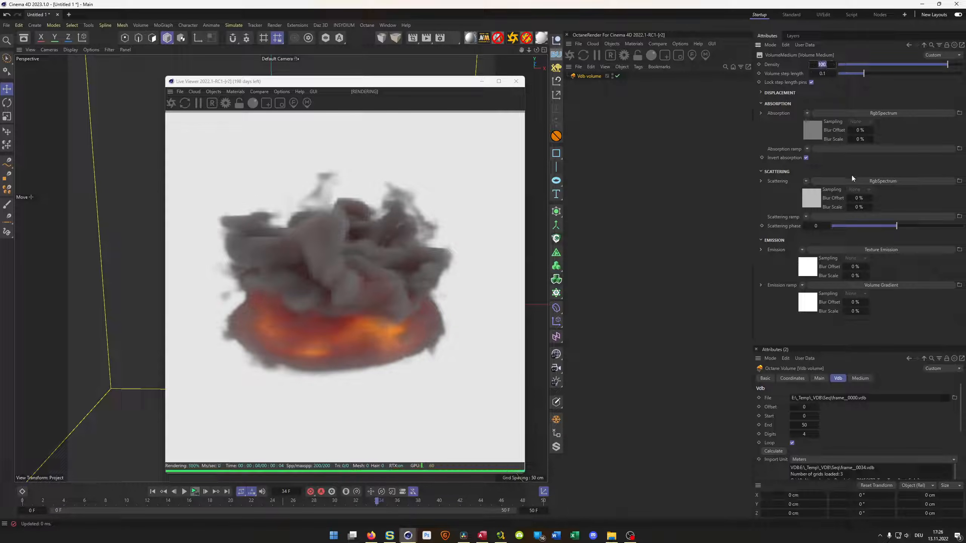
pyautogui.write('1000')
pyautogui.press('Return')
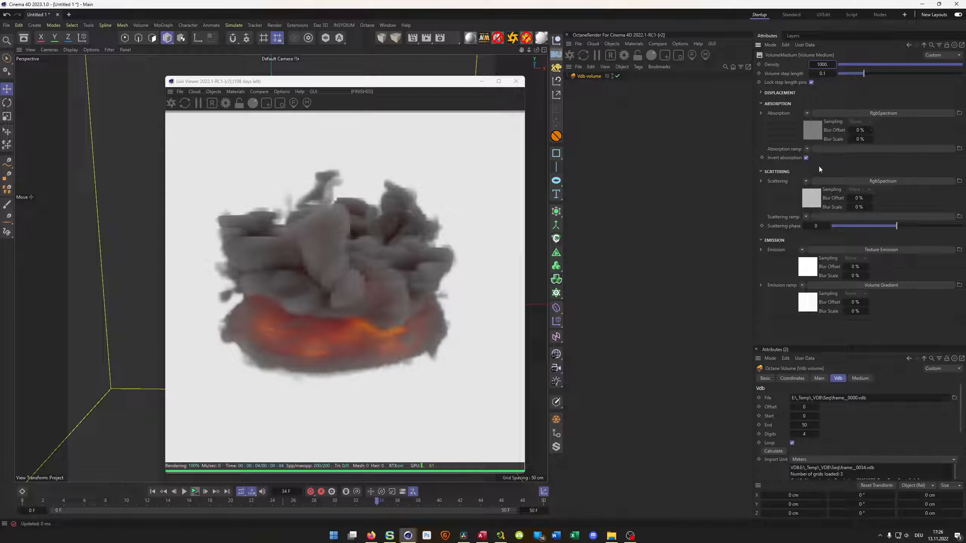
# Step: Try Volume step lengths of 0.5 and 0.05 in the Volume Medium, and set it back to 0.1
pyautogui.press('Tab')
pyautogui.write('5')
pyautogui.press('Return')
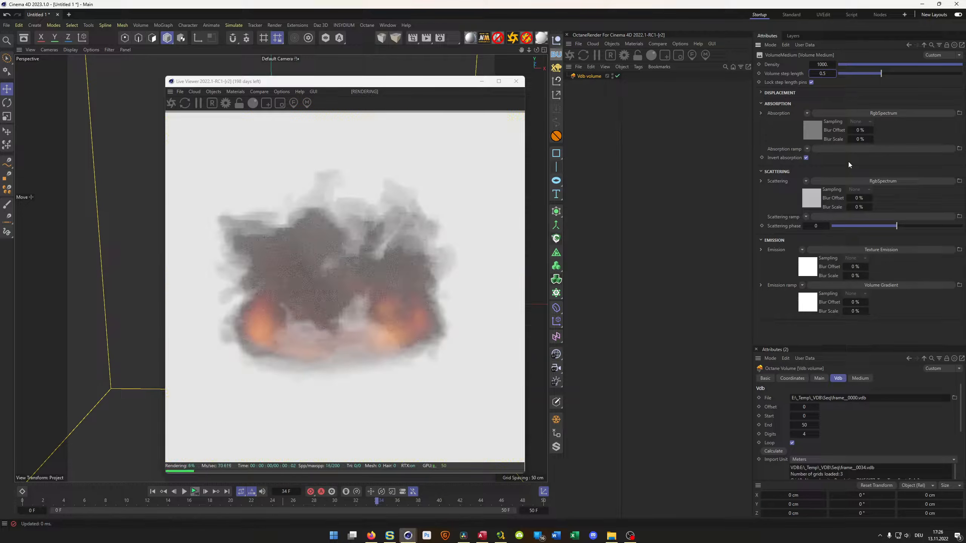
pyautogui.doubleClick(831, 72)
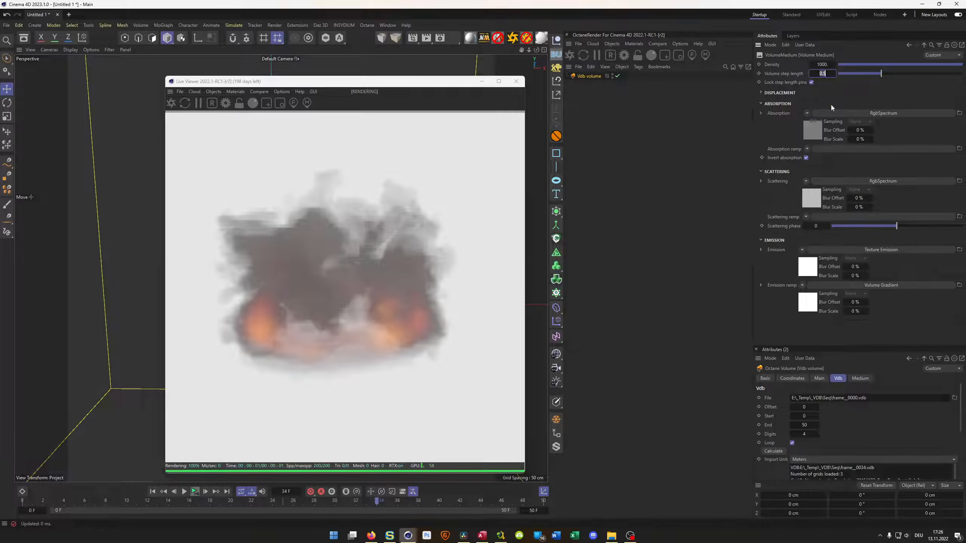
pyautogui.press('BackSpace')
pyautogui.write('.05')
pyautogui.press('Return')
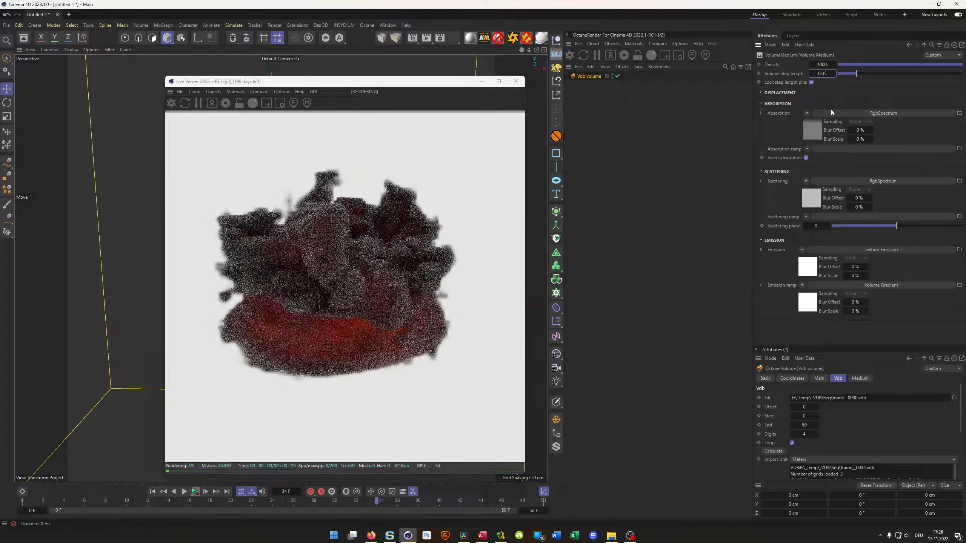
pyautogui.doubleClick(830, 74)
pyautogui.write('0.1')
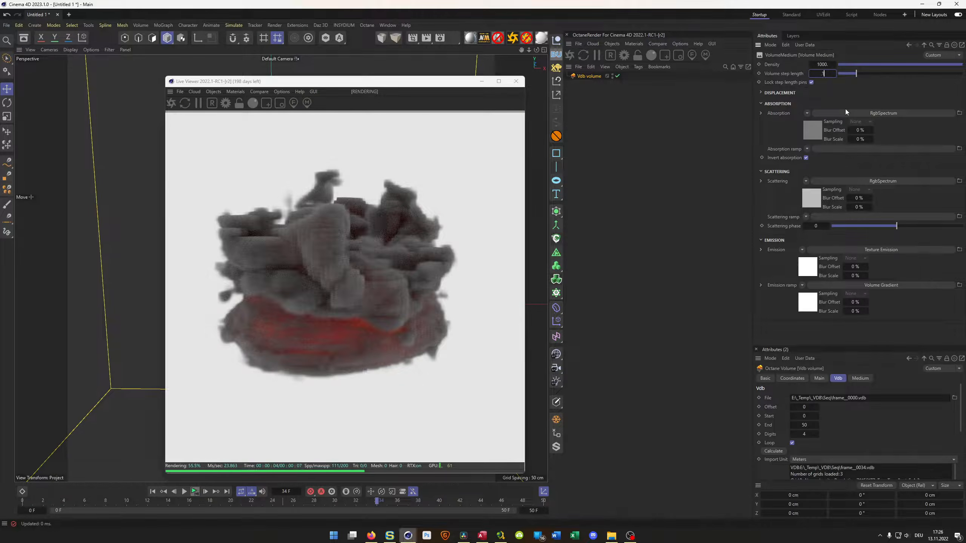
pyautogui.press('Return')
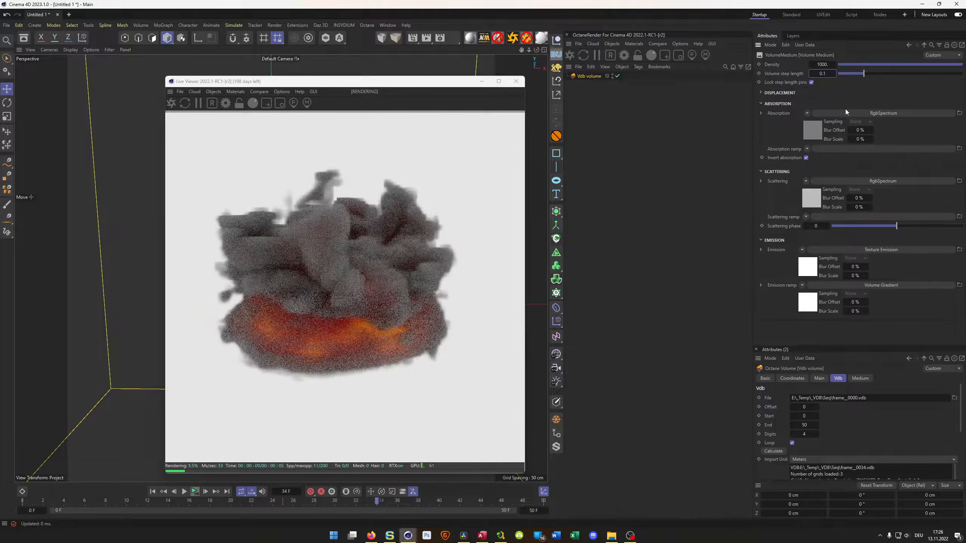
# Step: Set the brightness of the absorption colour to about 0.72 and of the scattering colour to about 0.46
pyautogui.click(814, 129)
pyautogui.moveTo(884, 113); pyautogui.dragTo(930, 114)
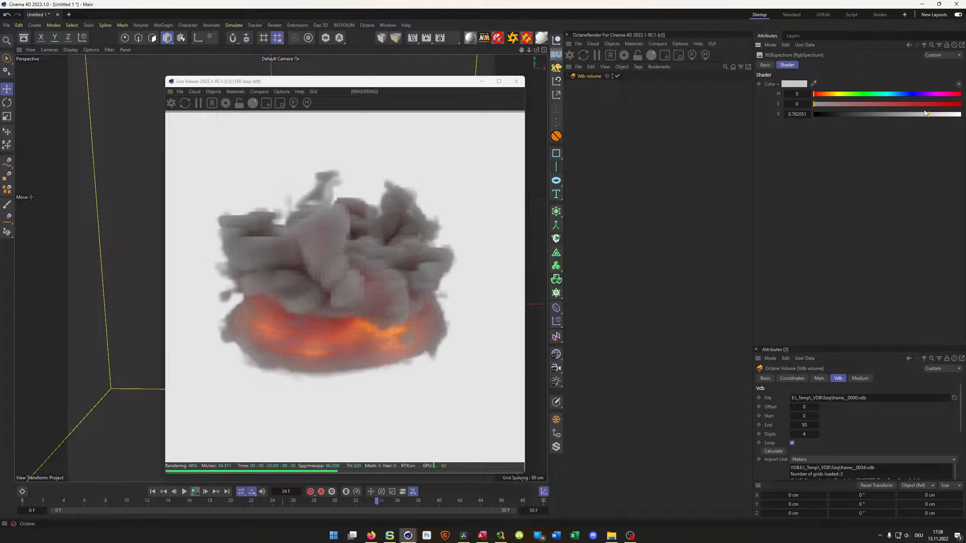
pyautogui.moveTo(927, 114); pyautogui.dragTo(919, 115)
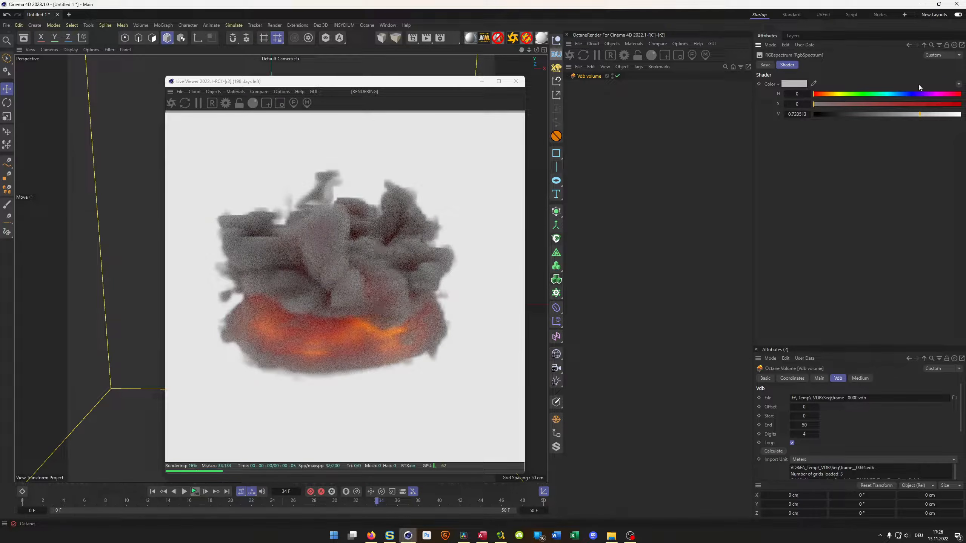
pyautogui.click(925, 46)
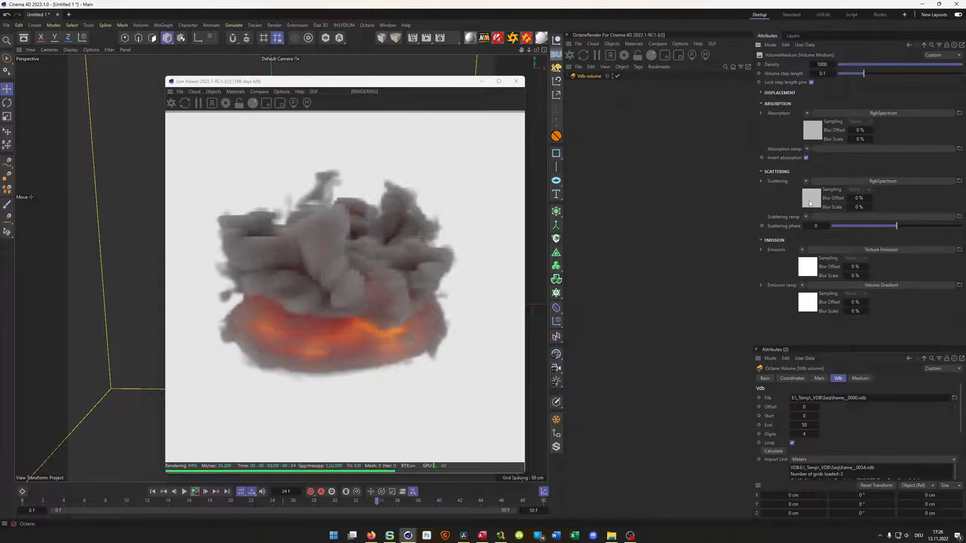
pyautogui.click(810, 198)
pyautogui.moveTo(924, 114); pyautogui.dragTo(880, 117)
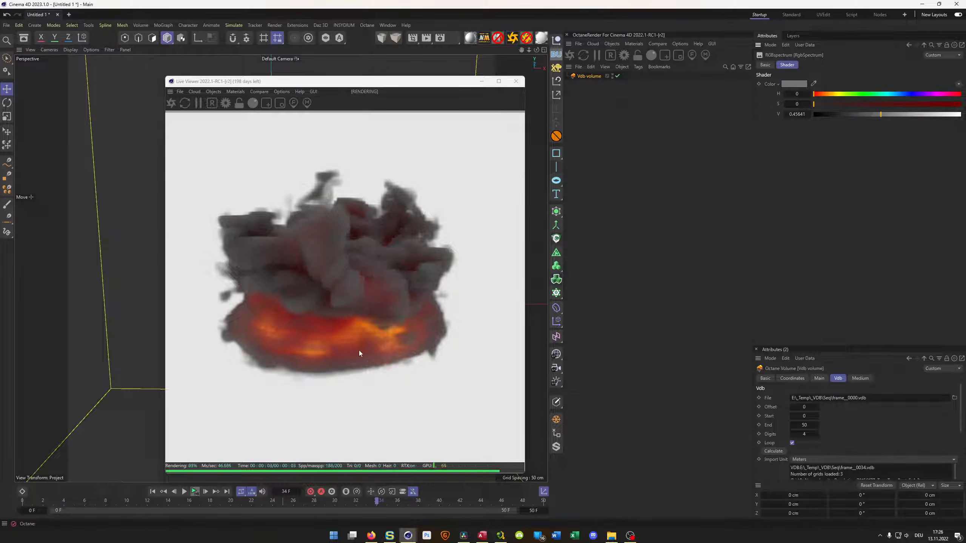
# Step: Switch to the media player to view the reference render Pyro_OCTANE.mp4, and close it
pyautogui.hotkey('alt', 'Tab')
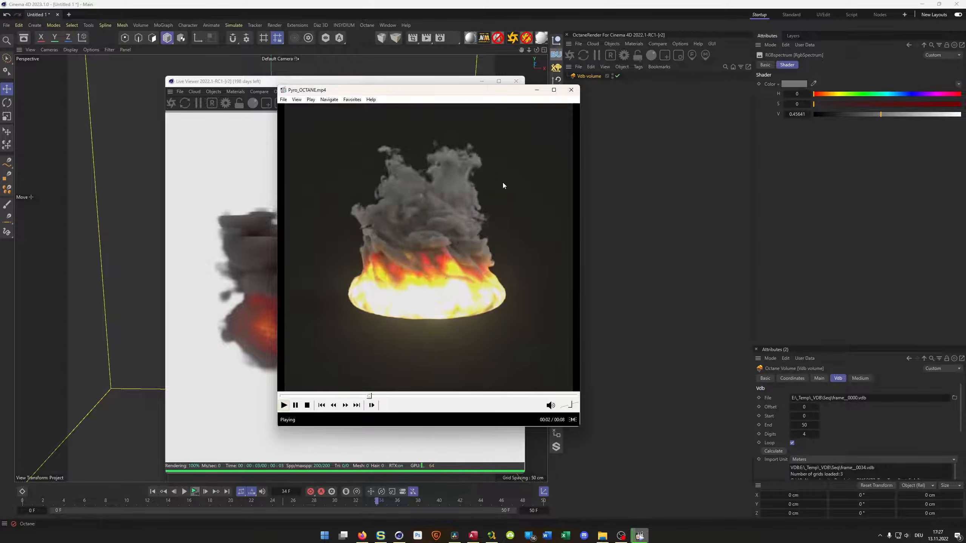
pyautogui.click(571, 90)
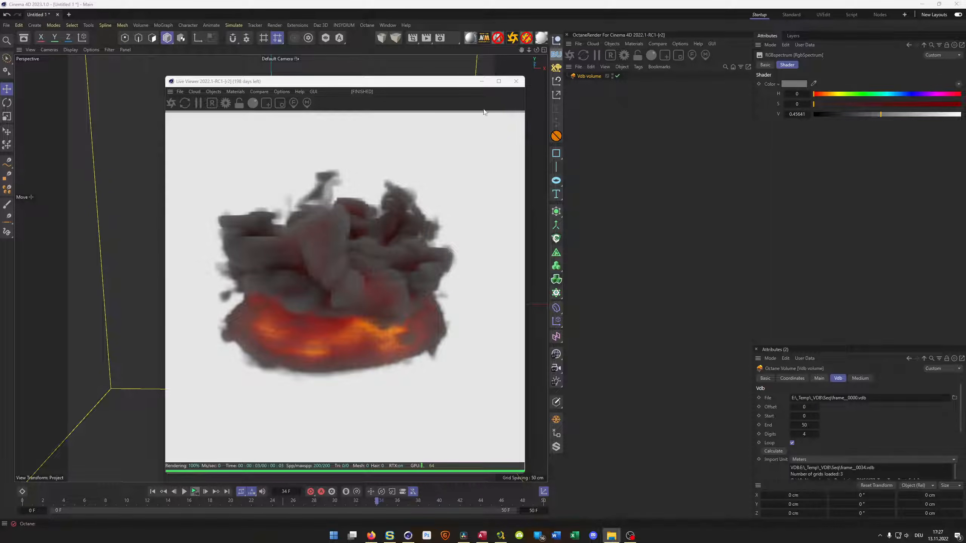
# Step: Try a Scatter mapping Scale of 0.5 on the Vdb volume and restore it to 1
pyautogui.click(603, 77)
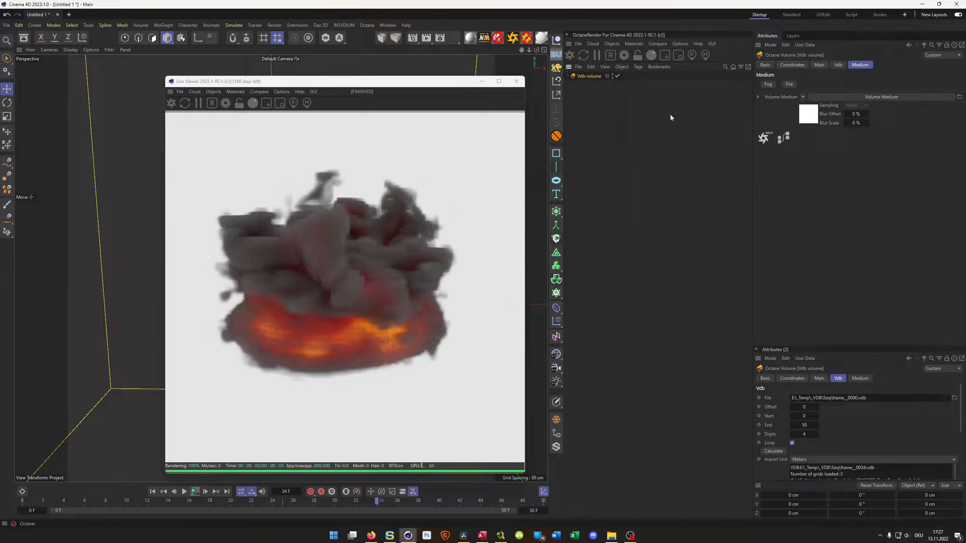
pyautogui.click(837, 65)
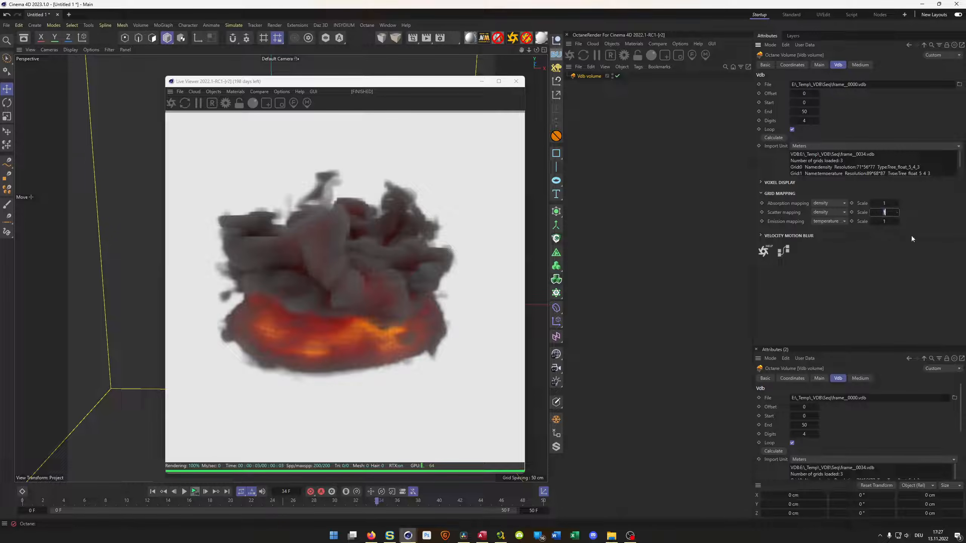
pyautogui.write(',5')
pyautogui.press('Return')
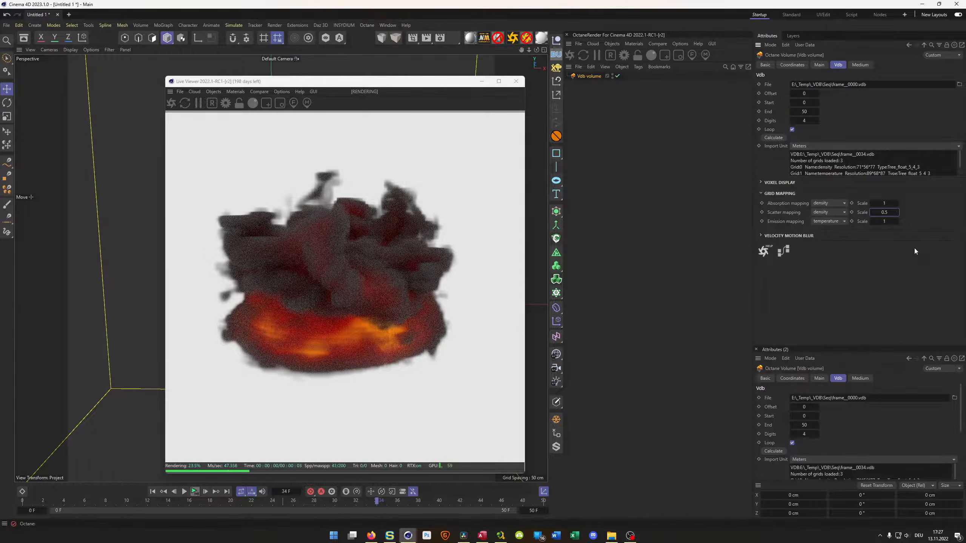
pyautogui.doubleClick(885, 213)
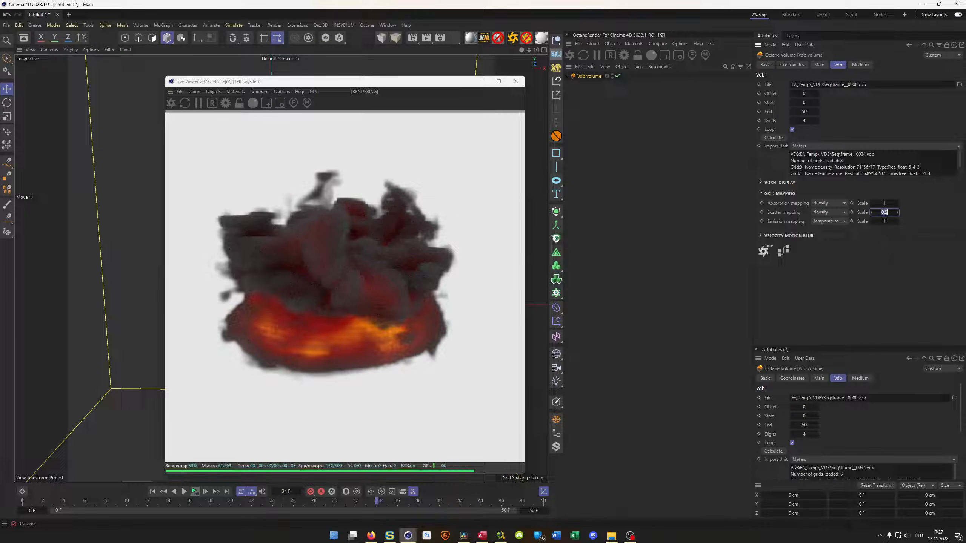
pyautogui.press('Return')
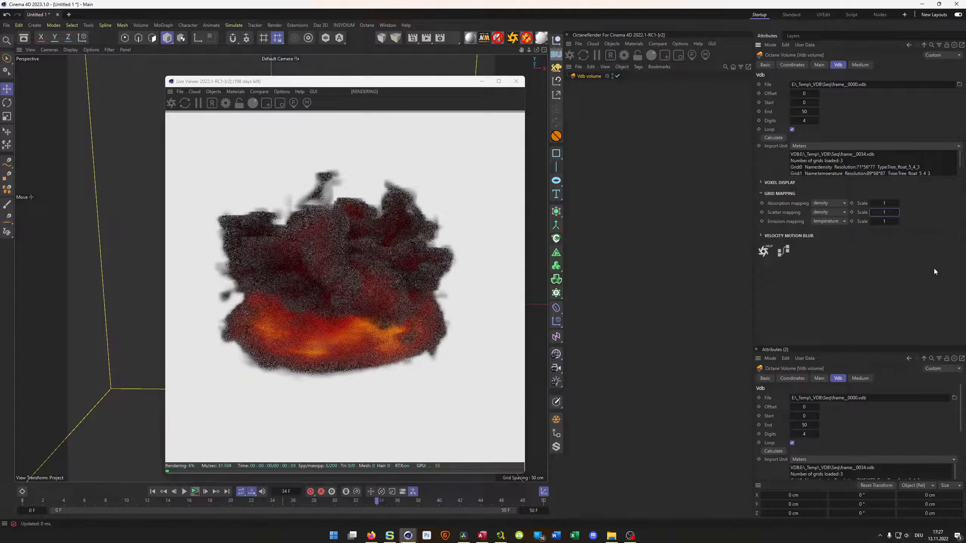
# Step: Try an Absorption mapping Scale of 0.5 on the Vdb volume and restore it to 1
pyautogui.doubleClick(889, 203)
pyautogui.write(',5')
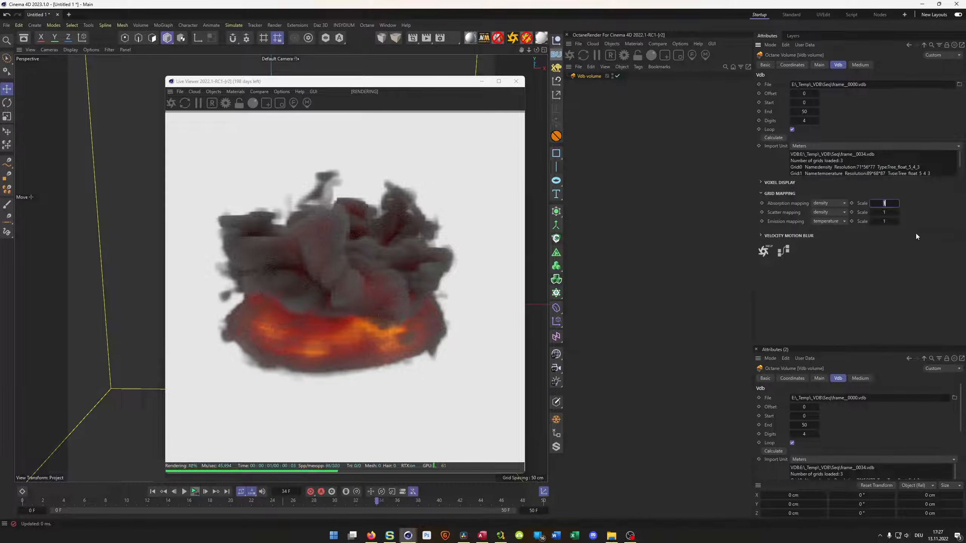
pyautogui.press('Return')
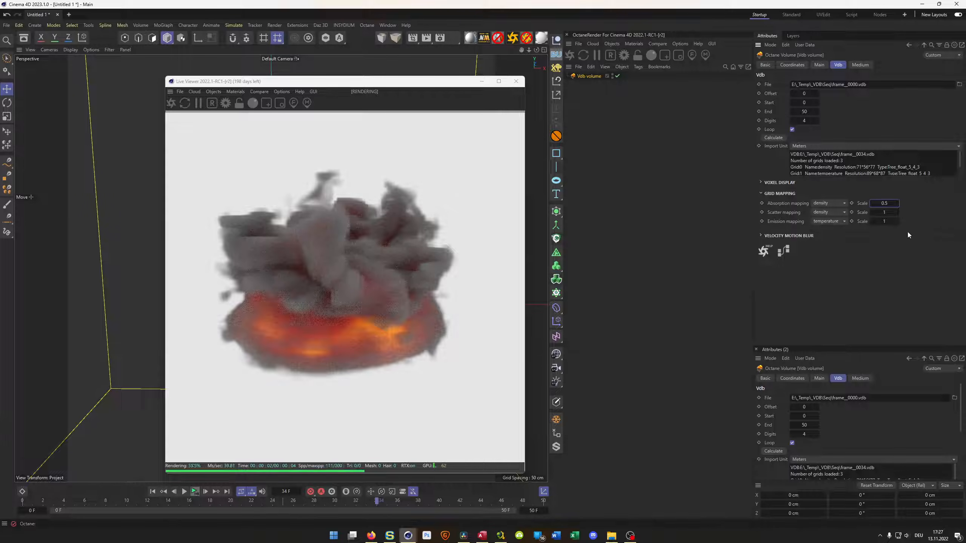
pyautogui.write('1')
pyautogui.press('Return')
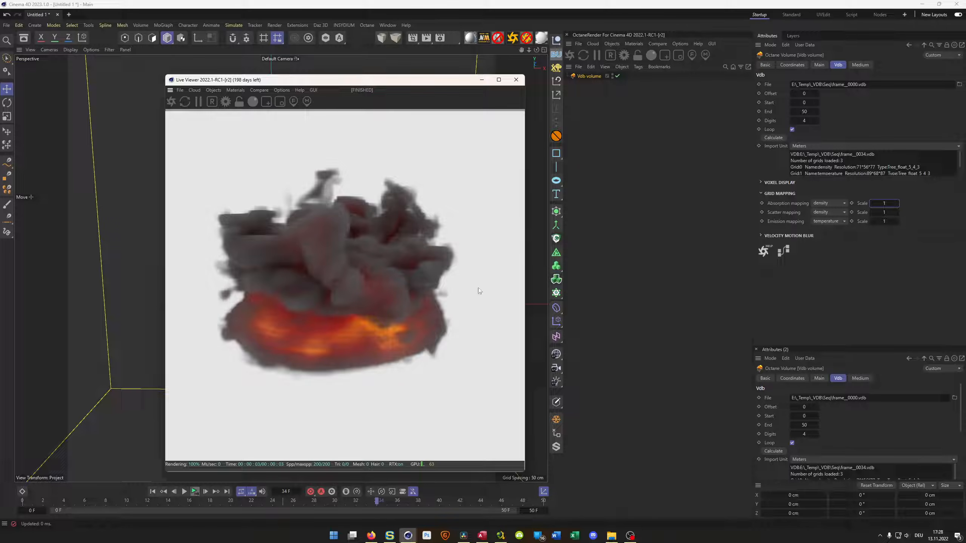
# Step: In the volume medium's emission ramp gradient, shift all knots together towards the white end so the black knot sits at about 12%
pyautogui.click(863, 64)
pyautogui.click(814, 119)
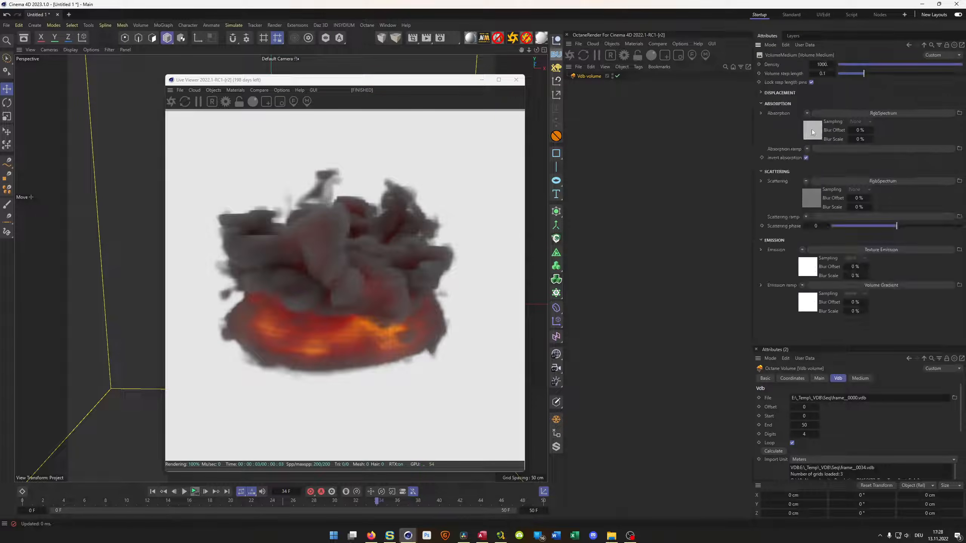
pyautogui.click(807, 305)
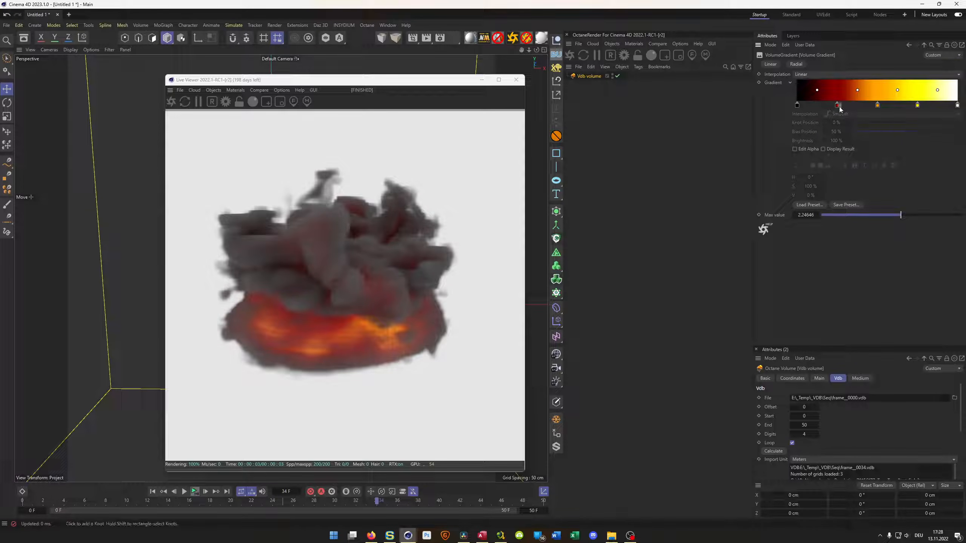
pyautogui.moveTo(794, 96); pyautogui.dragTo(956, 114)
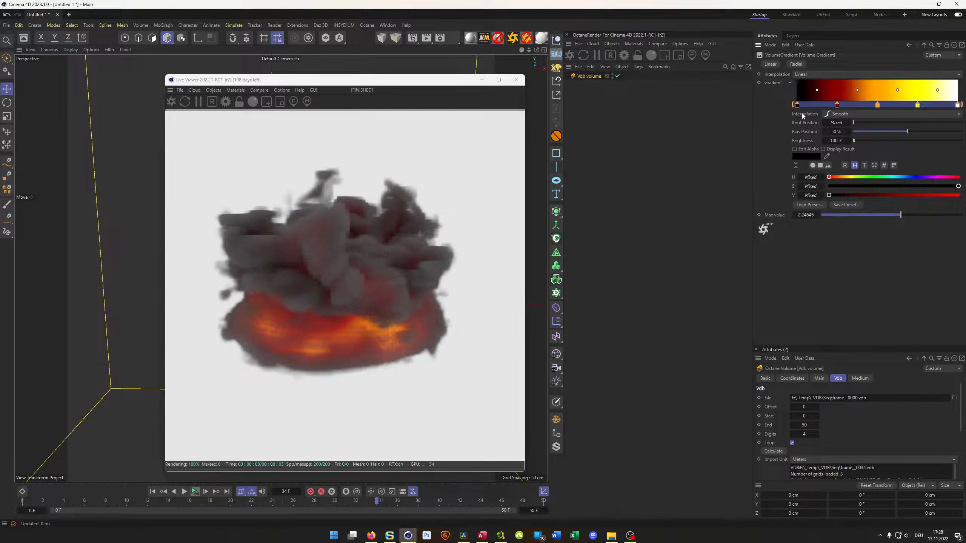
pyautogui.moveTo(795, 105)
pyautogui.mouseDown()
pyautogui.moveTo(826, 103)
pyautogui.moveTo(812, 104)
pyautogui.mouseUp()
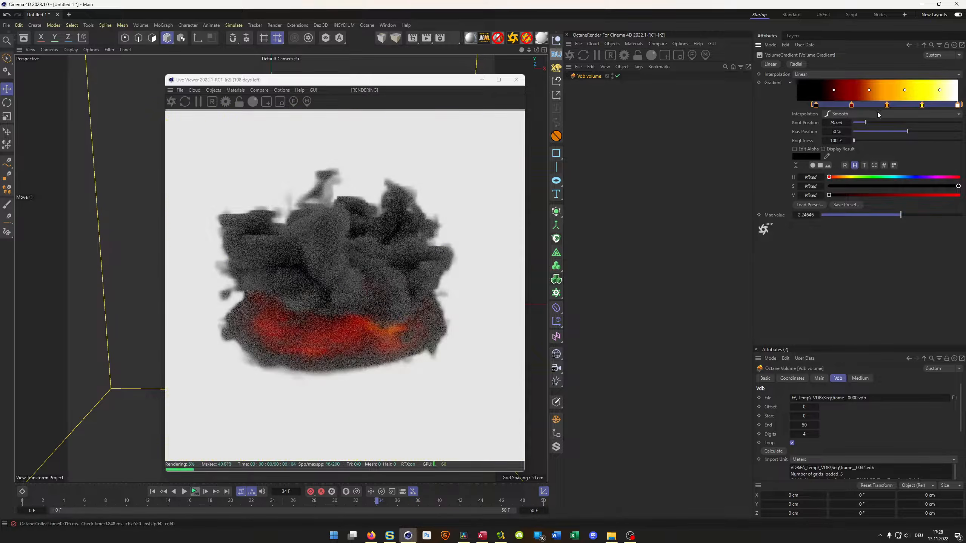
# Step: Recolour the emission gradient's dark red knot to a saturated orange sampled from the gradient, with its hue set to 32°
pyautogui.click(852, 104)
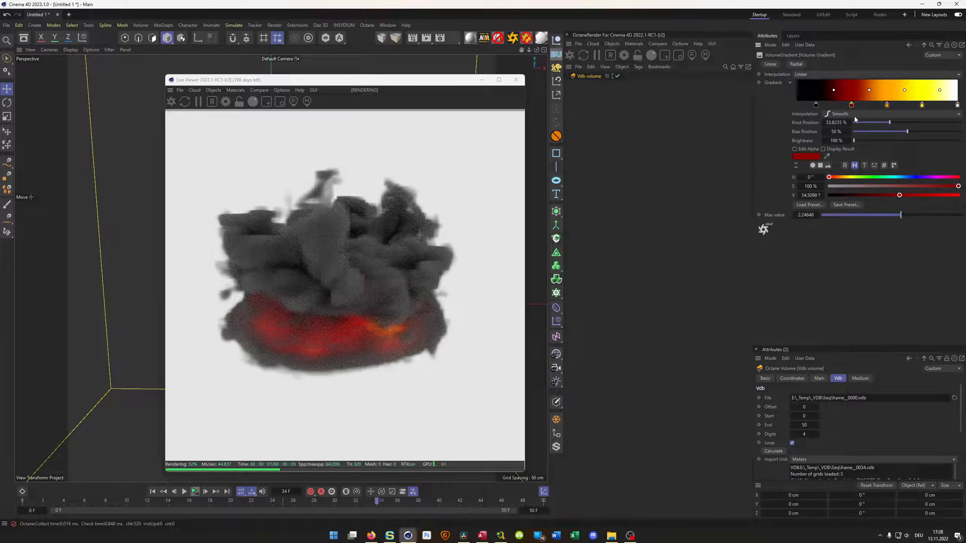
pyautogui.click(827, 156)
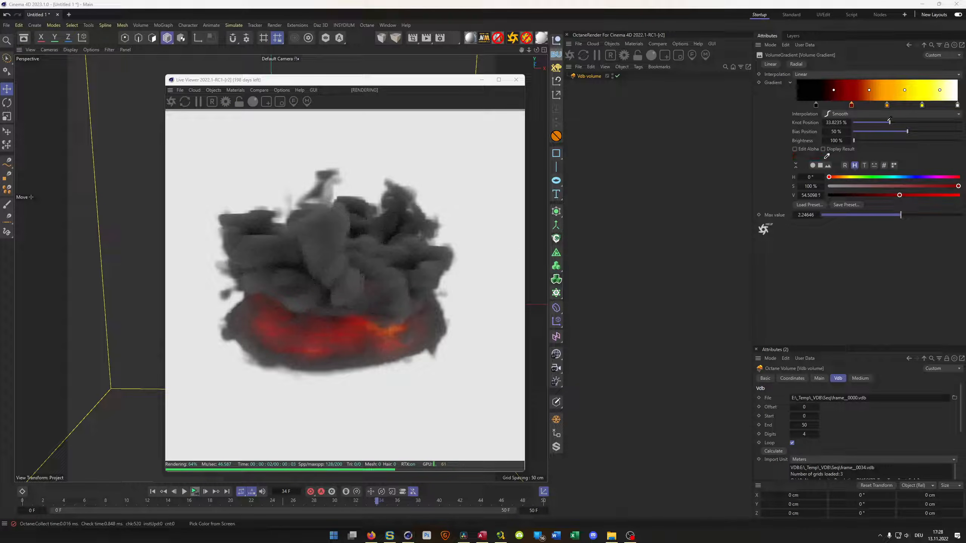
pyautogui.click(923, 95)
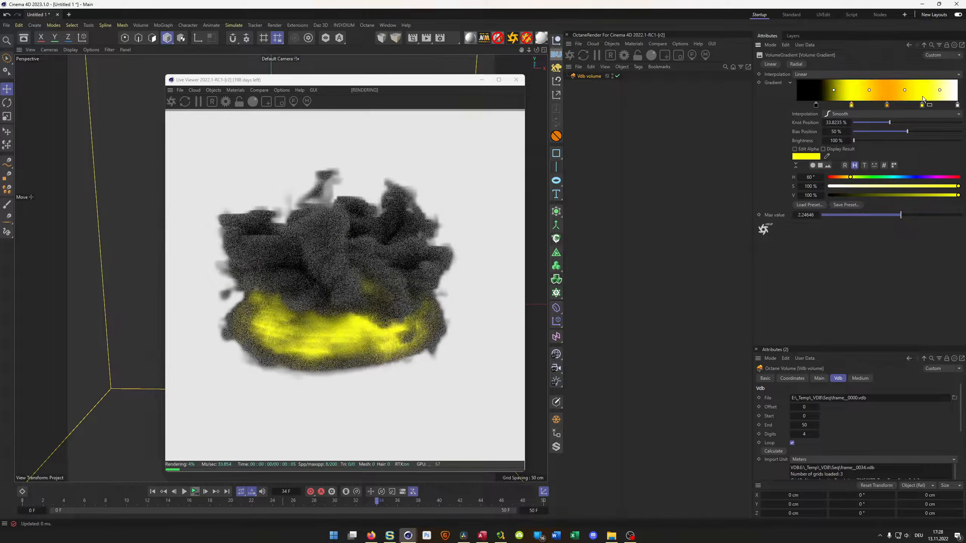
pyautogui.click(827, 156)
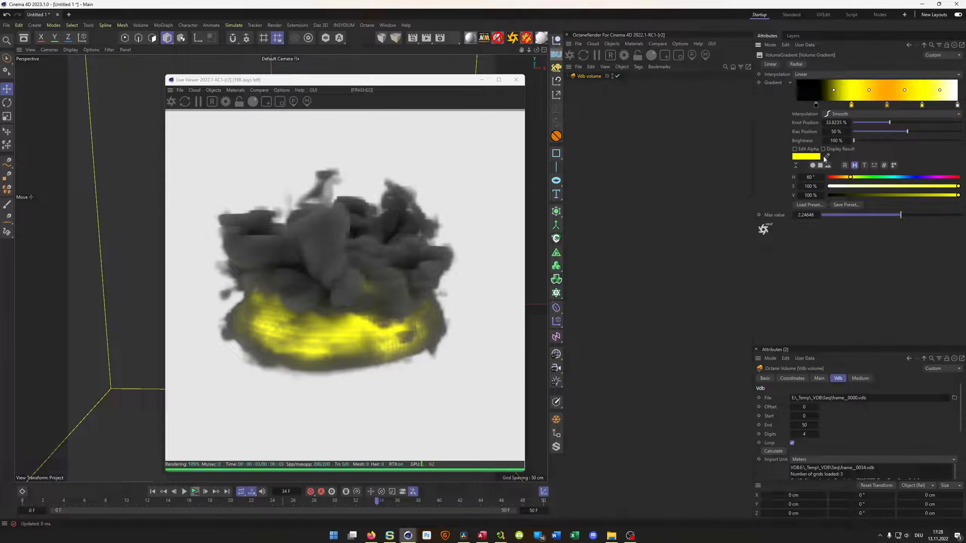
pyautogui.click(886, 97)
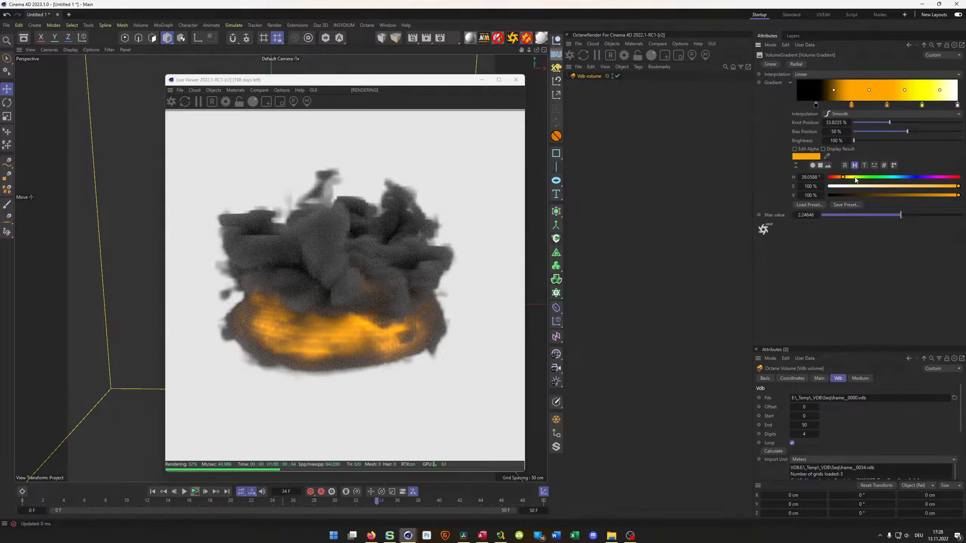
pyautogui.moveTo(840, 178); pyautogui.dragTo(842, 179)
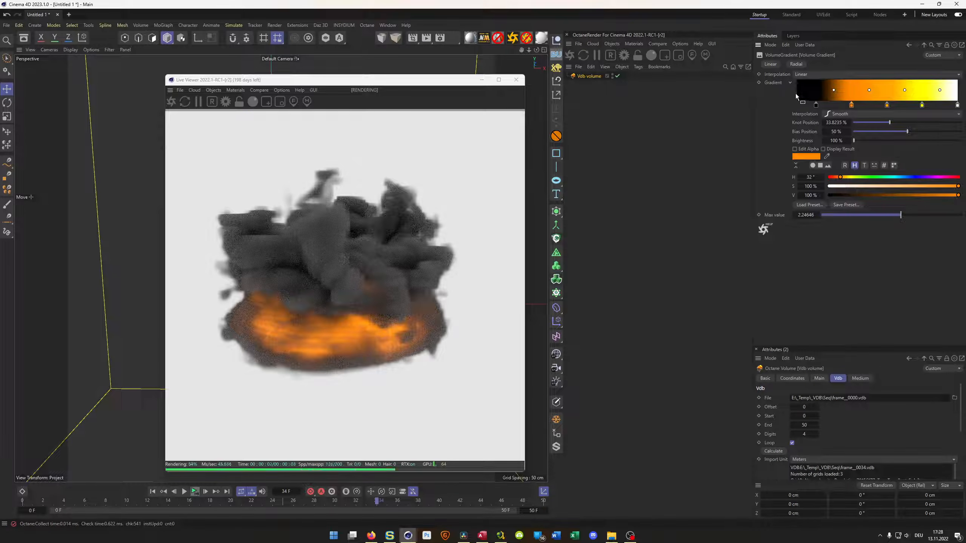
# Step: Try fully saturated blue-violet and cyan hues at full brightness for the volume medium's absorption colour
pyautogui.click(924, 45)
pyautogui.click(824, 140)
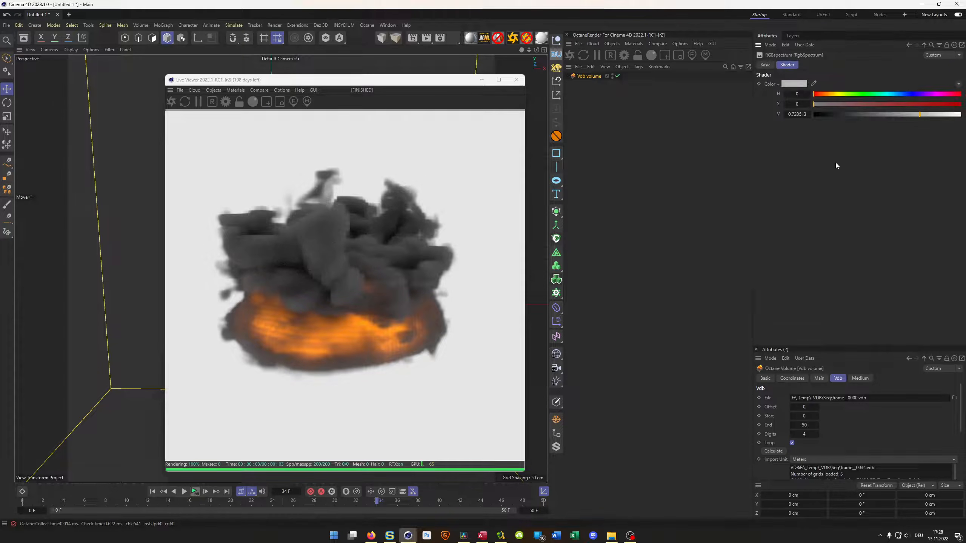
pyautogui.moveTo(872, 104); pyautogui.dragTo(962, 114)
pyautogui.click(916, 94)
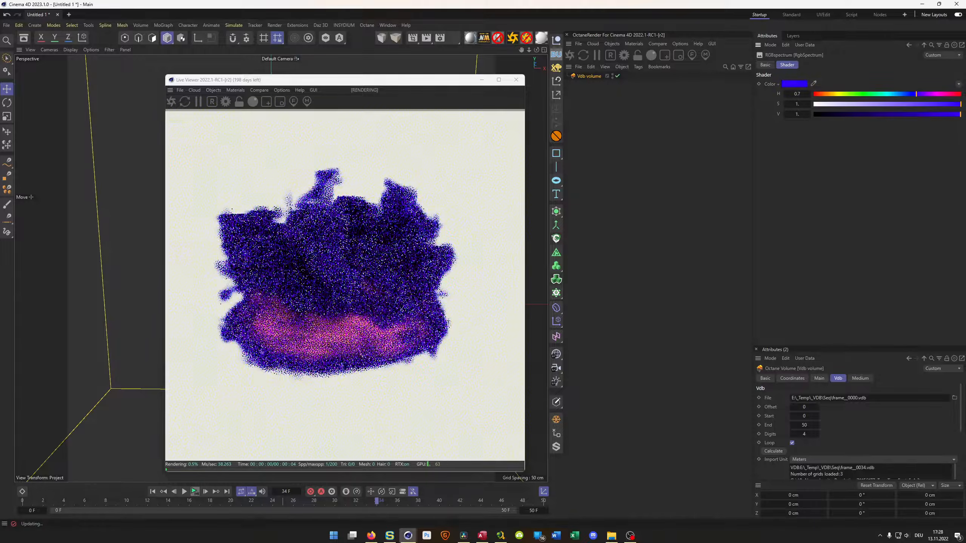
pyautogui.click(885, 93)
pyautogui.click(888, 95)
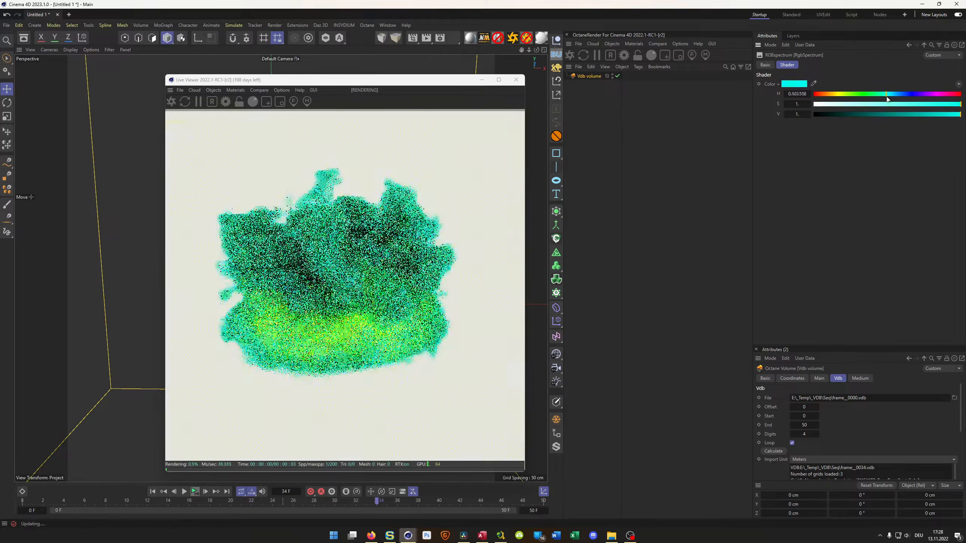
# Step: Return the absorption colour to a neutral grey with saturation 0 and brightness of about 0.83
pyautogui.moveTo(869, 104); pyautogui.dragTo(796, 113)
pyautogui.moveTo(857, 115); pyautogui.dragTo(936, 115)
pyautogui.click(861, 115)
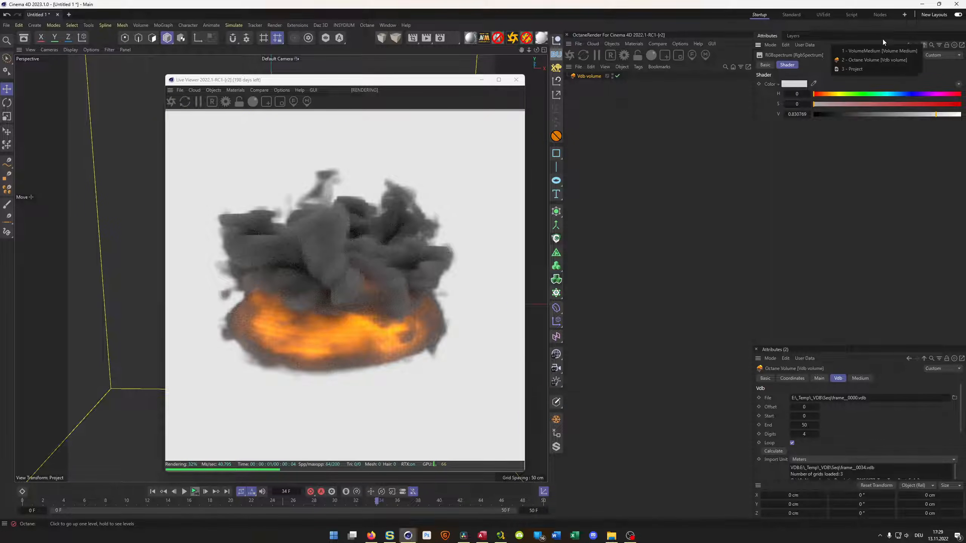
# Step: Set the Vdb volume medium's Density to 500 and its Scattering phase to about -0.16
pyautogui.click(592, 77)
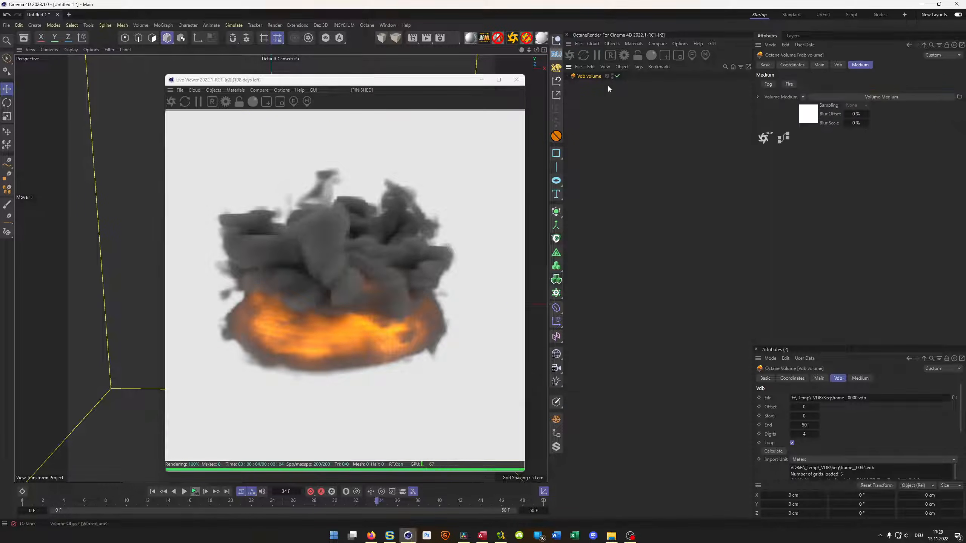
pyautogui.click(832, 115)
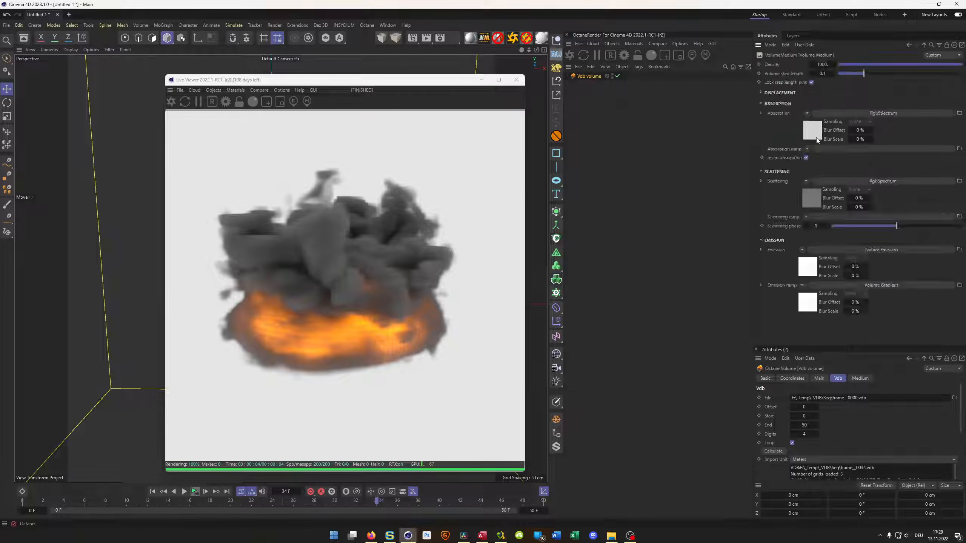
pyautogui.click(830, 64)
pyautogui.write('500')
pyautogui.press('Return')
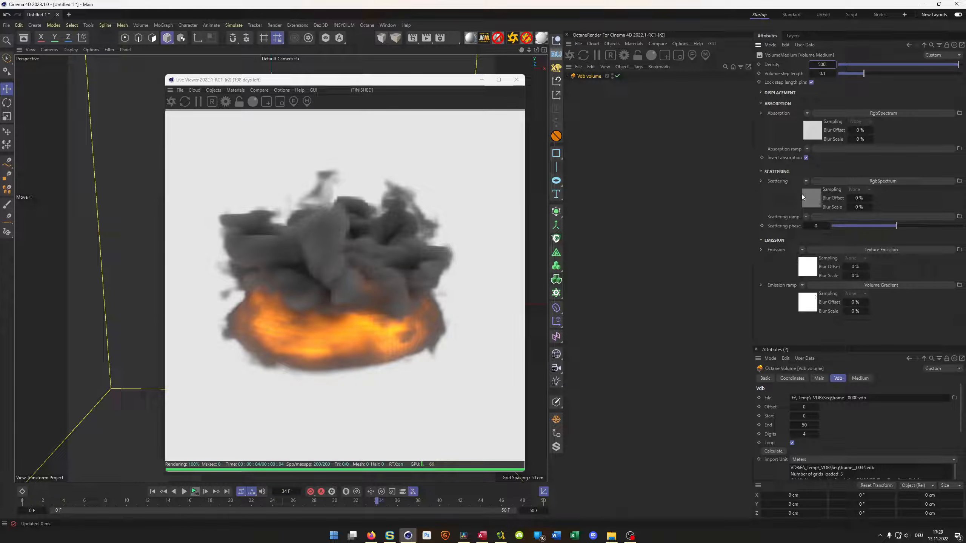
pyautogui.moveTo(896, 225); pyautogui.dragTo(746, 246)
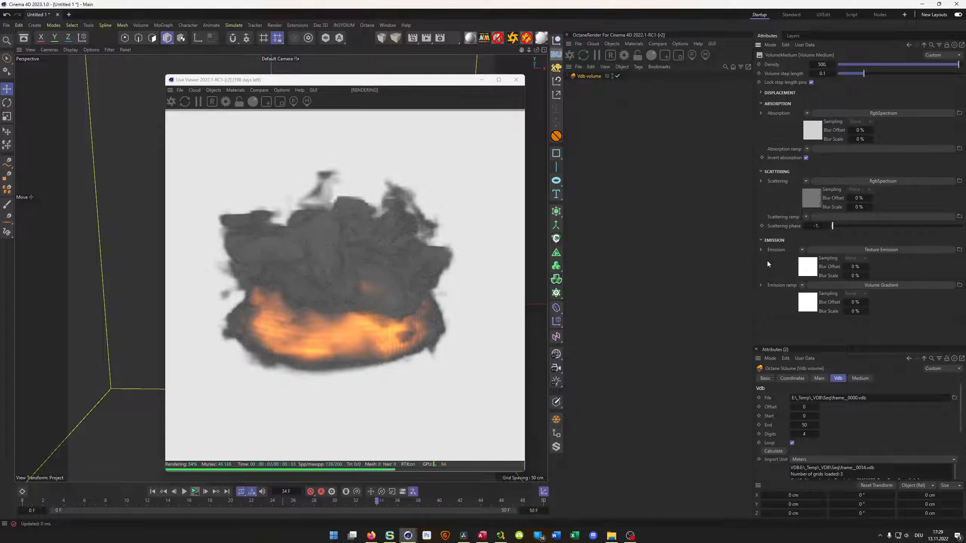
pyautogui.moveTo(832, 226); pyautogui.dragTo(886, 230)
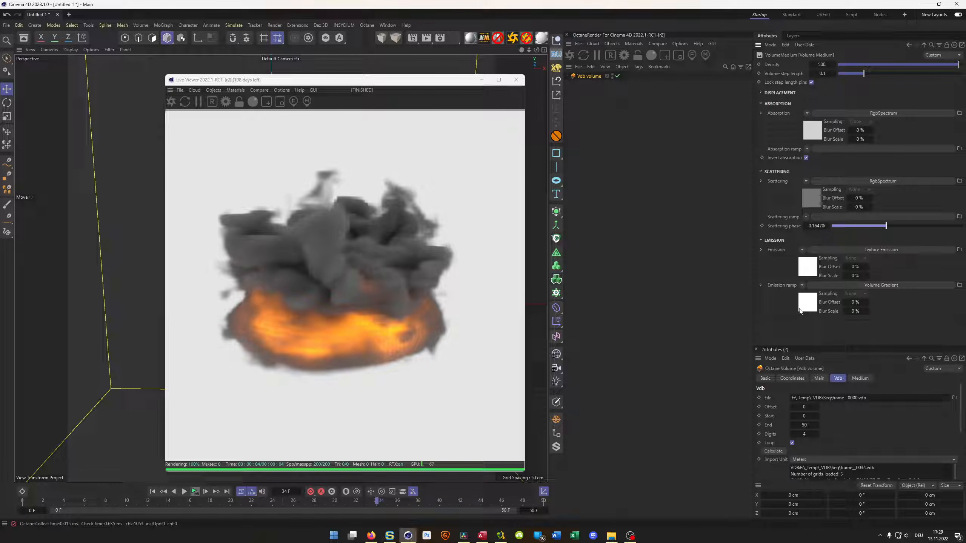
# Step: Reposition the Live Viewer, view the example fire render Fire_01.mp4 in the media player, and close the video
pyautogui.moveTo(441, 84); pyautogui.dragTo(374, 88)
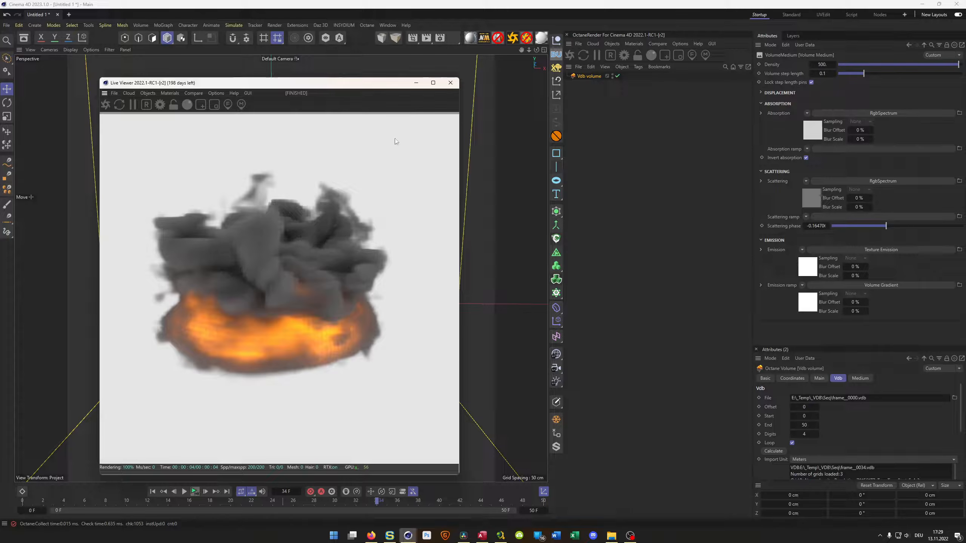
pyautogui.moveTo(287, 105); pyautogui.dragTo(329, 100)
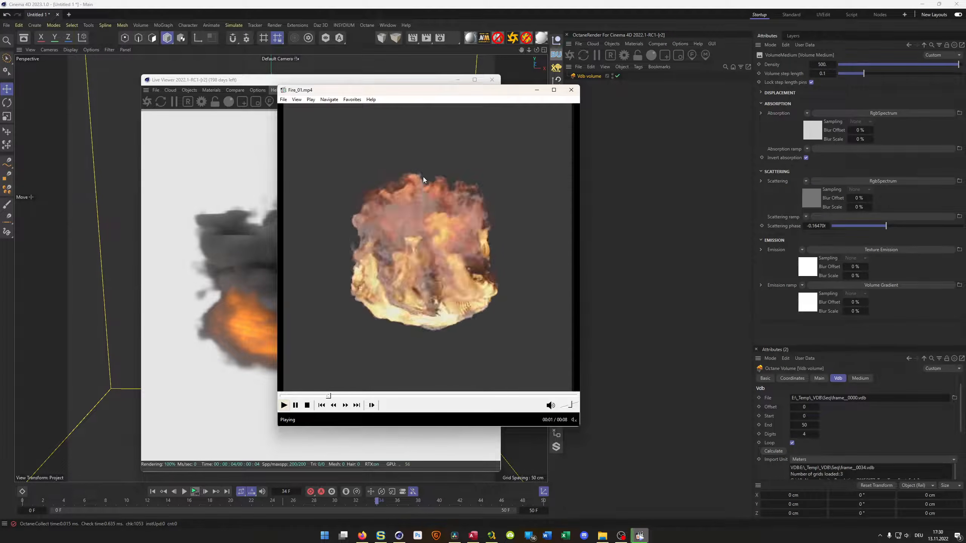
pyautogui.moveTo(442, 89); pyautogui.dragTo(532, 119)
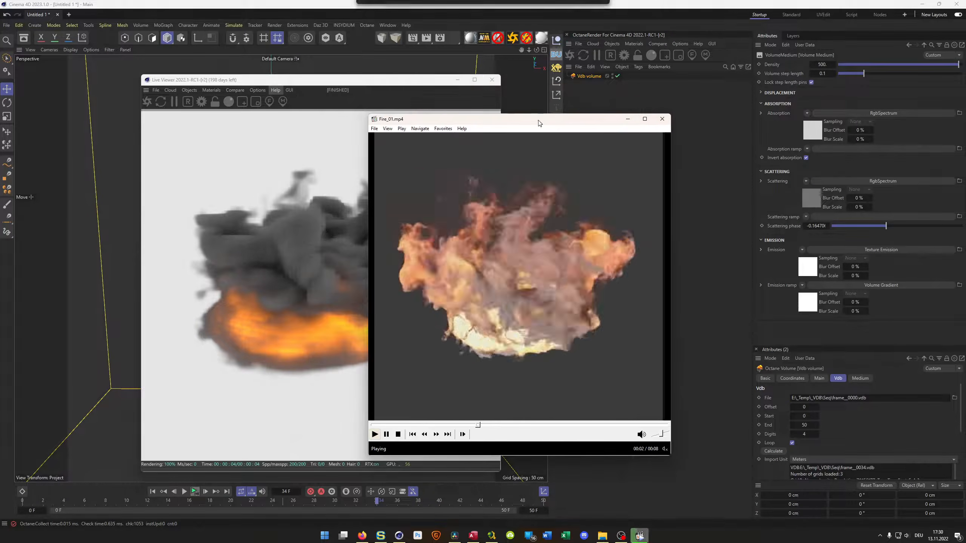
pyautogui.click(659, 119)
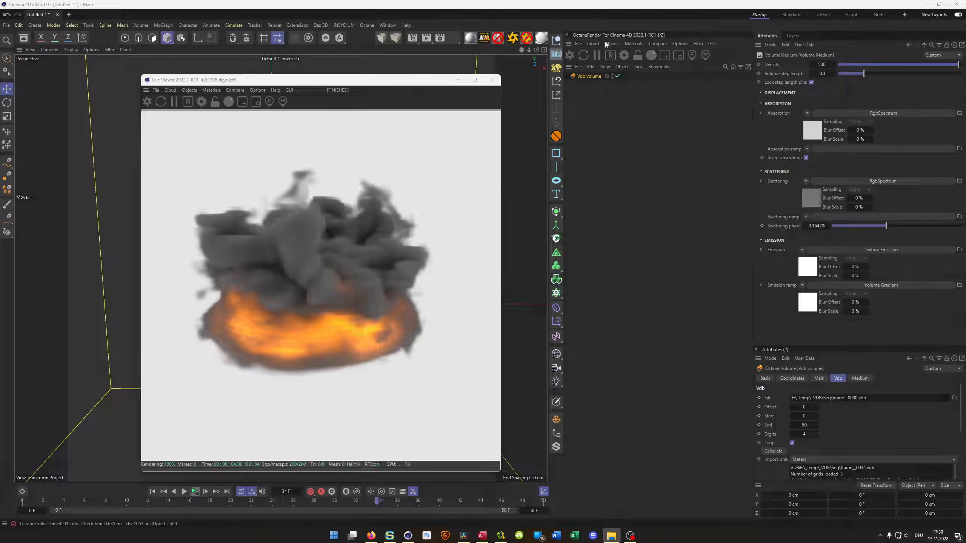
# Step: Shift the Live Viewer aside, view the example video Nodes_Once_Again.mp4 in the media player, and close it
pyautogui.click(601, 16)
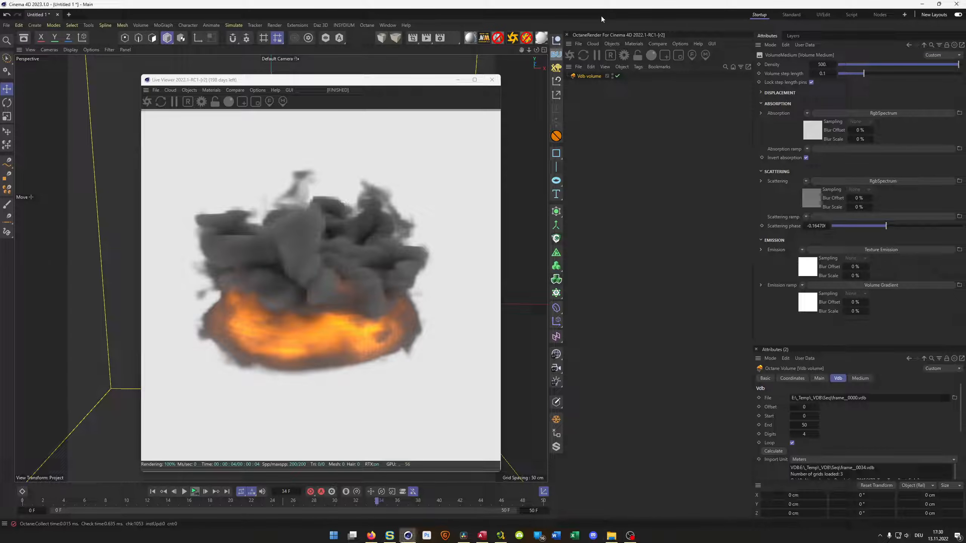
pyautogui.moveTo(387, 86); pyautogui.dragTo(429, 67)
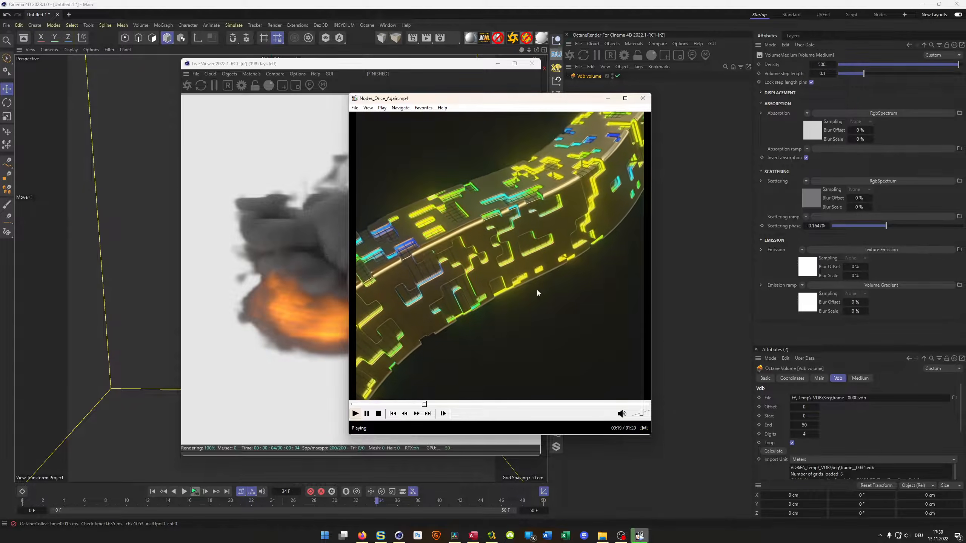
pyautogui.click(642, 99)
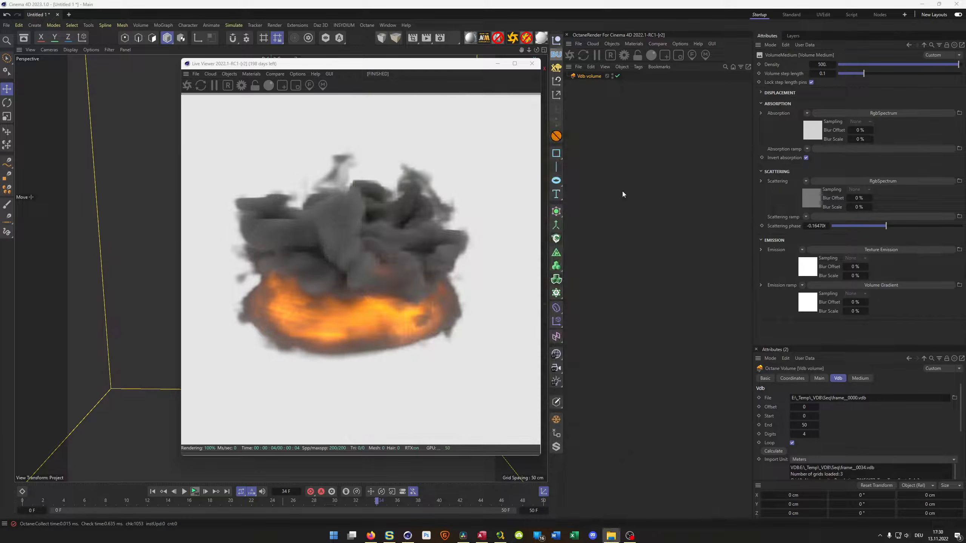